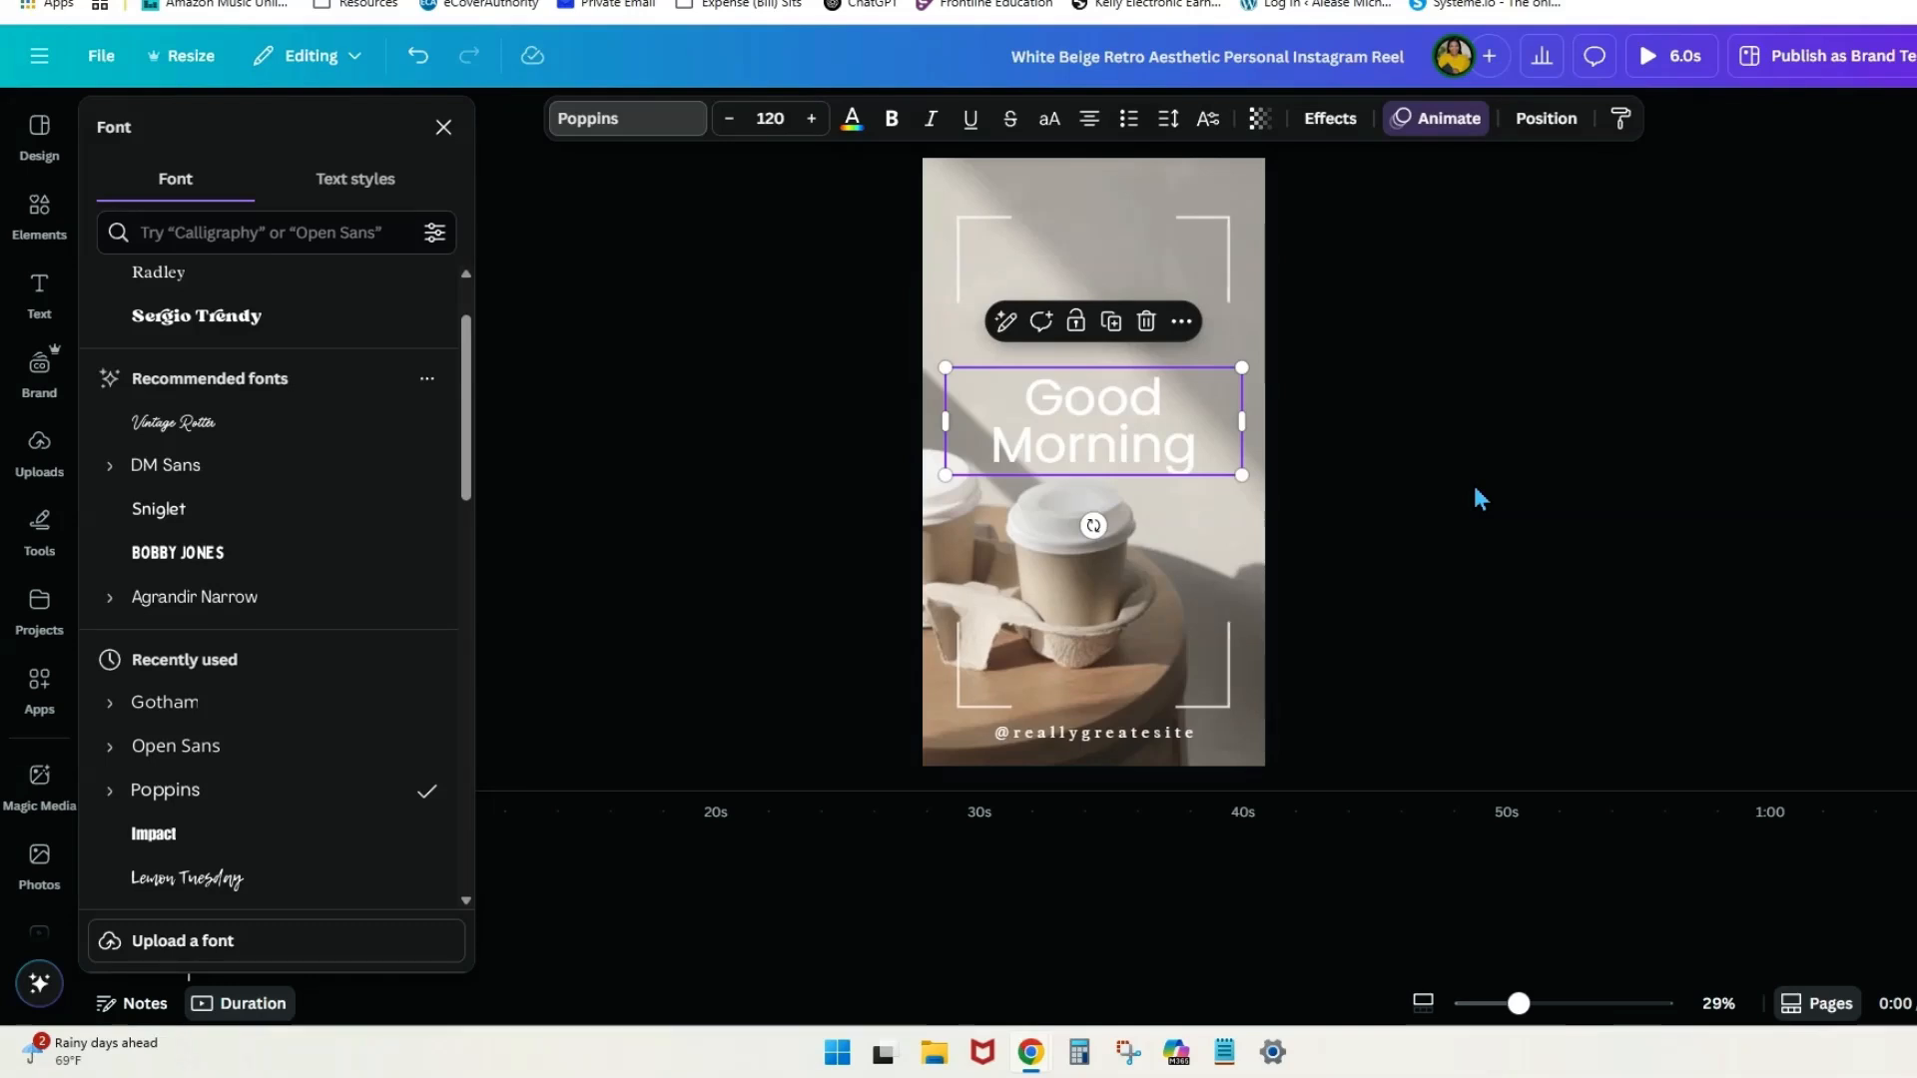
{"action": "left_click", "coordinate": [1125, 734]}
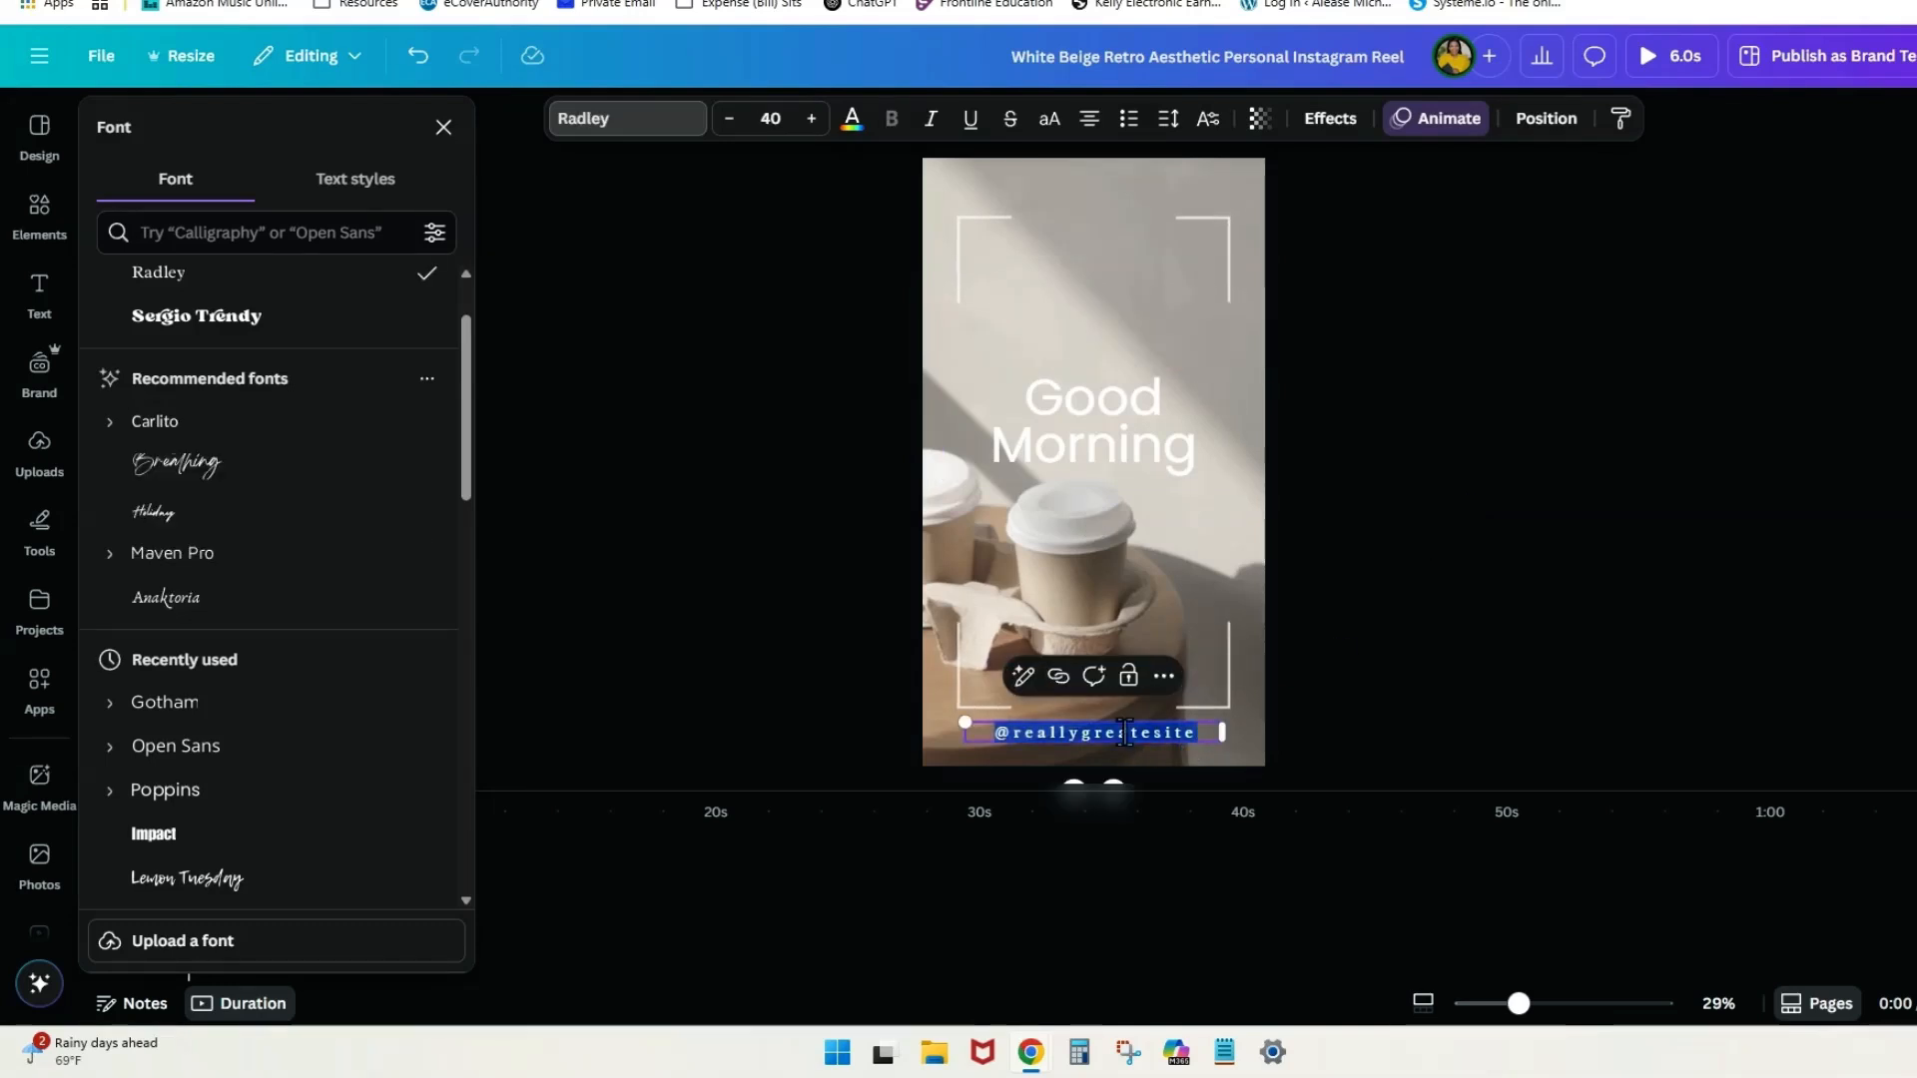
{"action": "left_click", "coordinate": [1125, 732]}
{"action": "left_click_drag", "start_coordinate": [1200, 732], "coordinate": [1014, 732]}
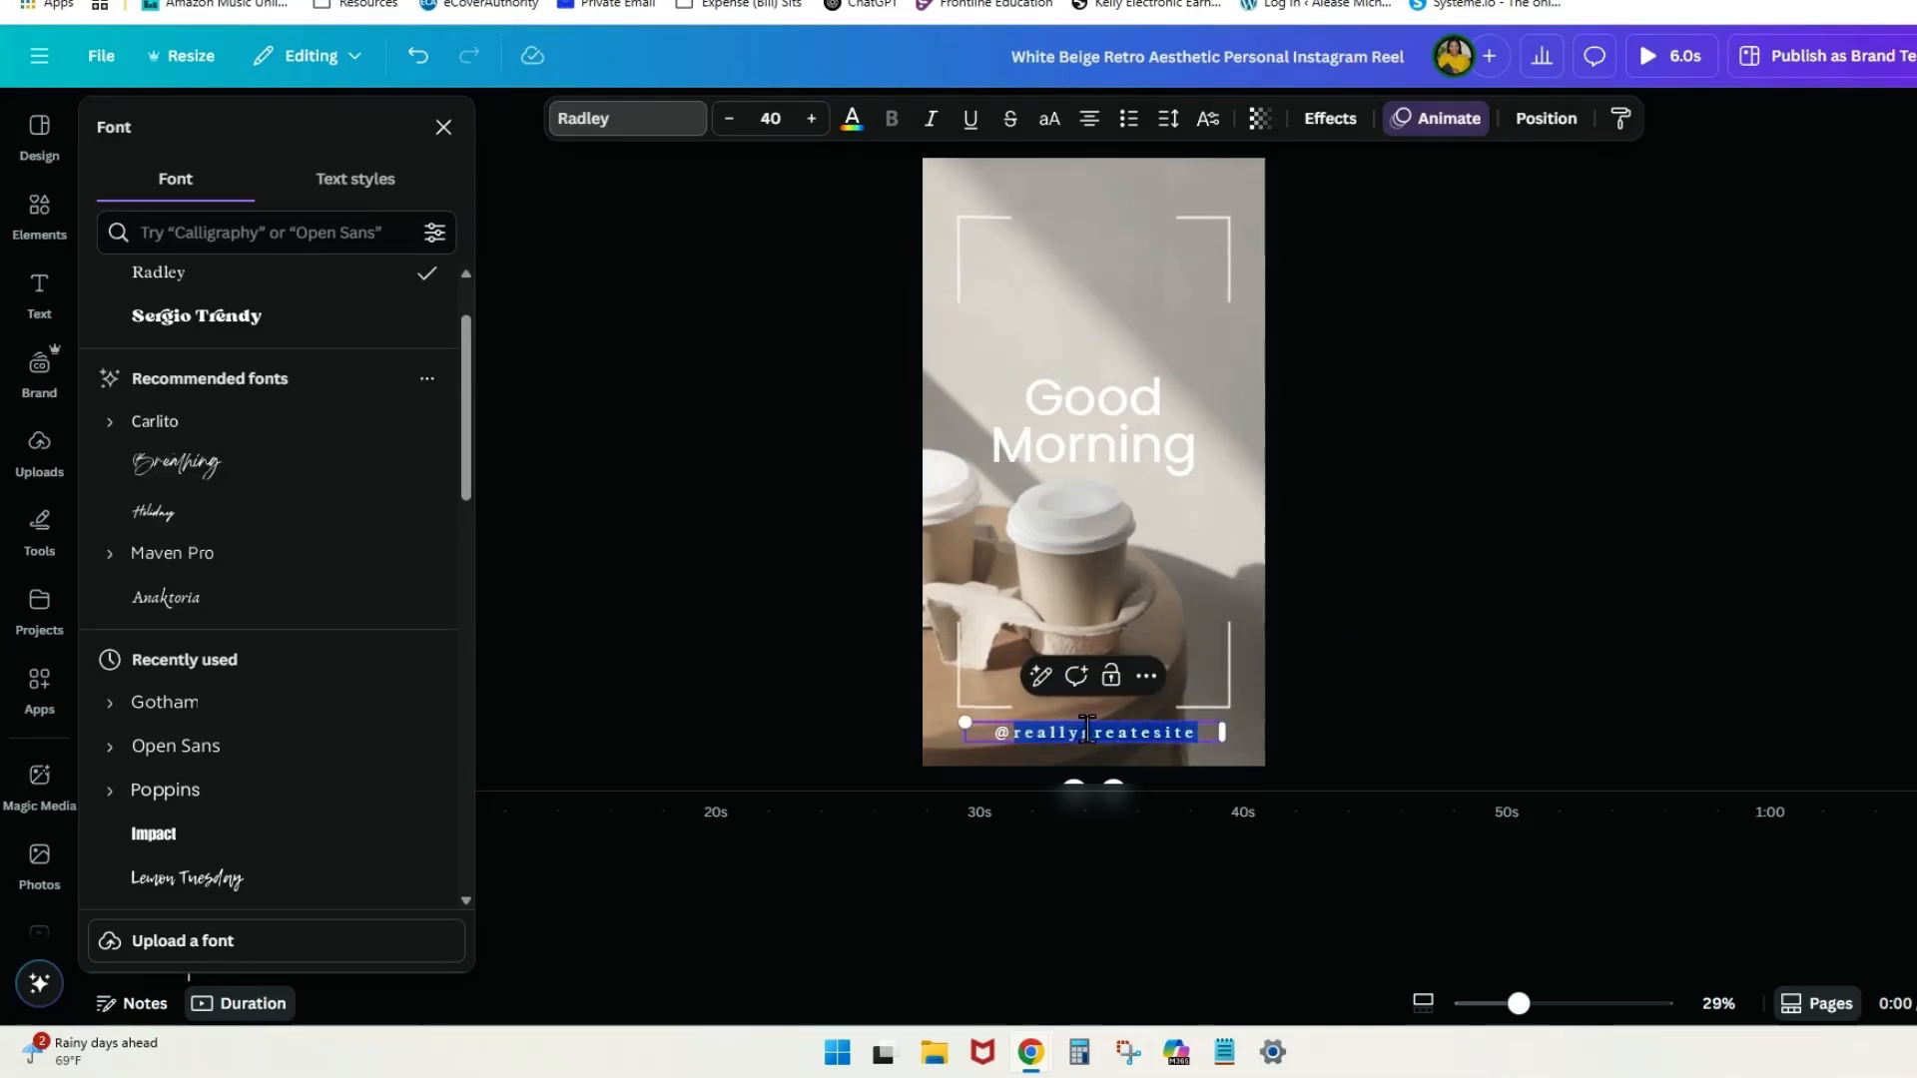
{"action": "type", "text": "aleasemichelle"}
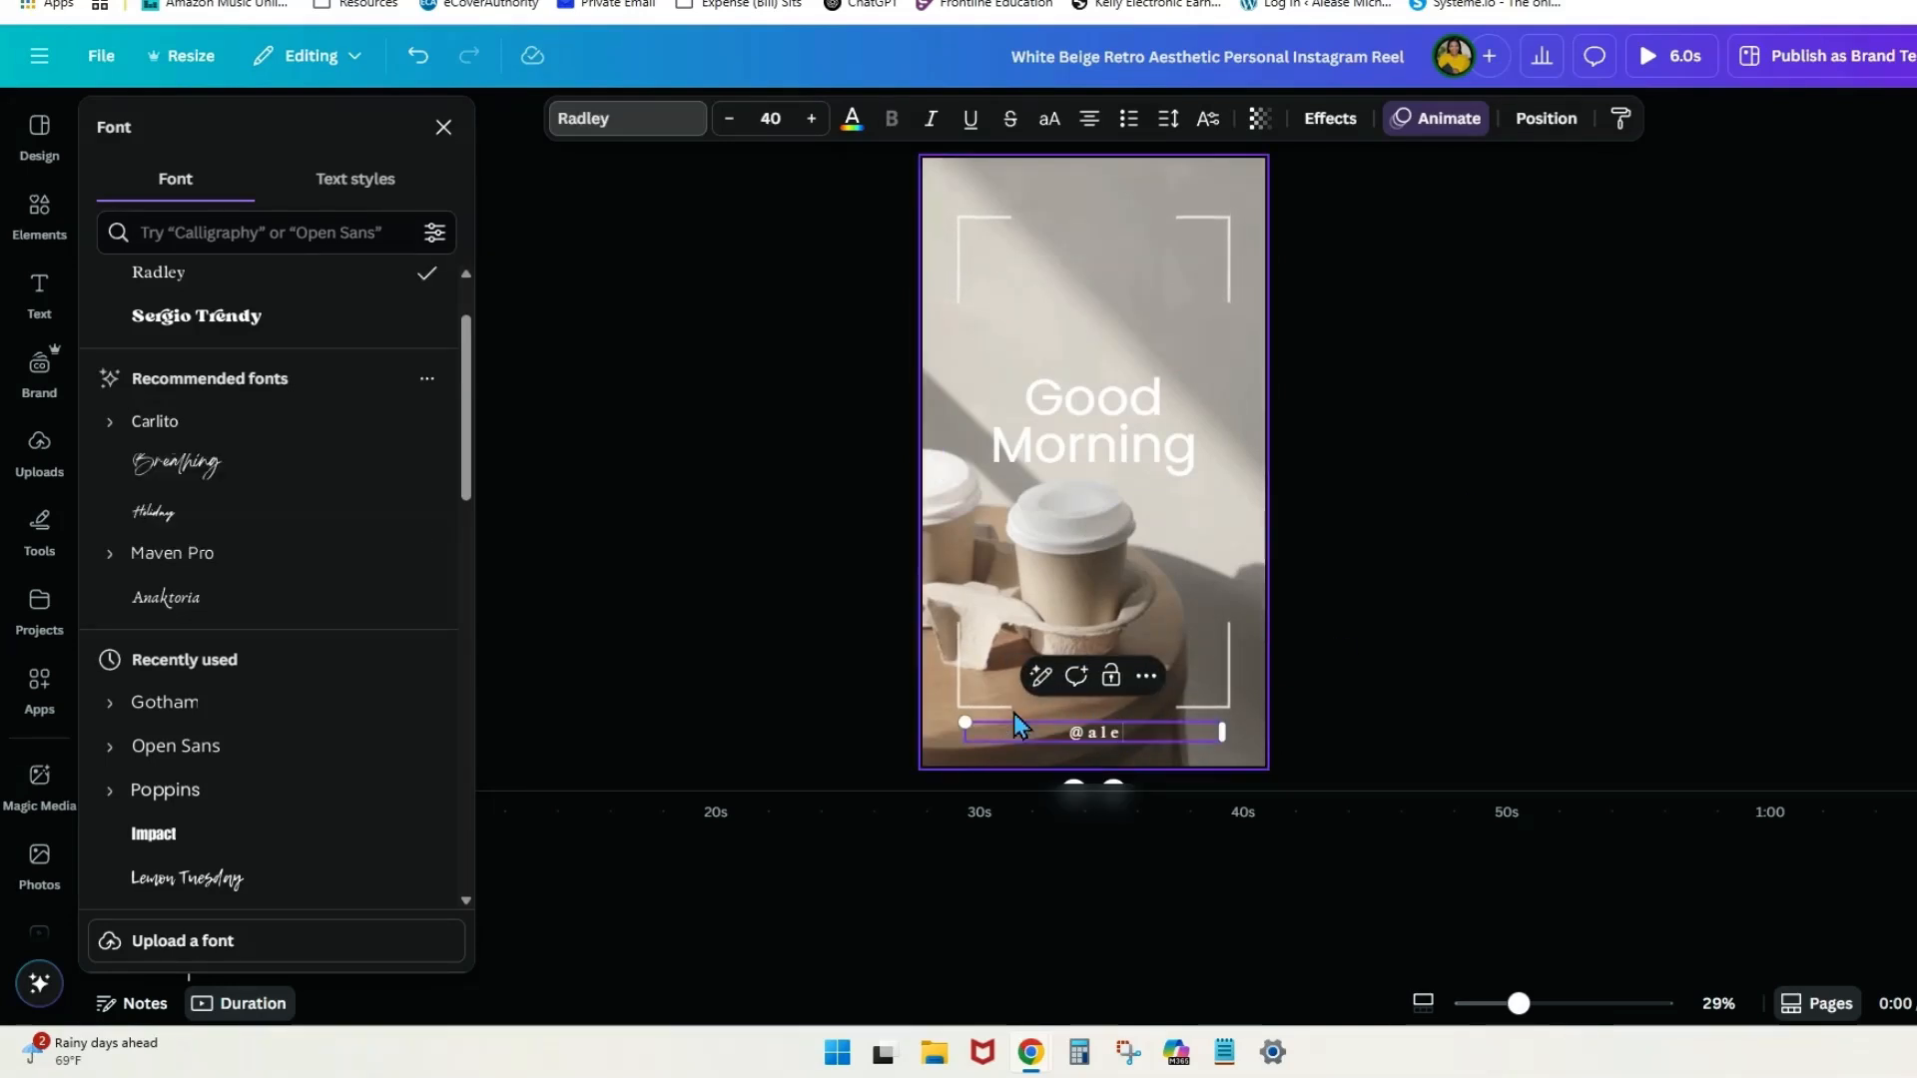
Set the handle text's font to Poppins and its size to 29.
{"action": "left_click", "coordinate": [679, 119]}
{"action": "left_click", "coordinate": [661, 121]}
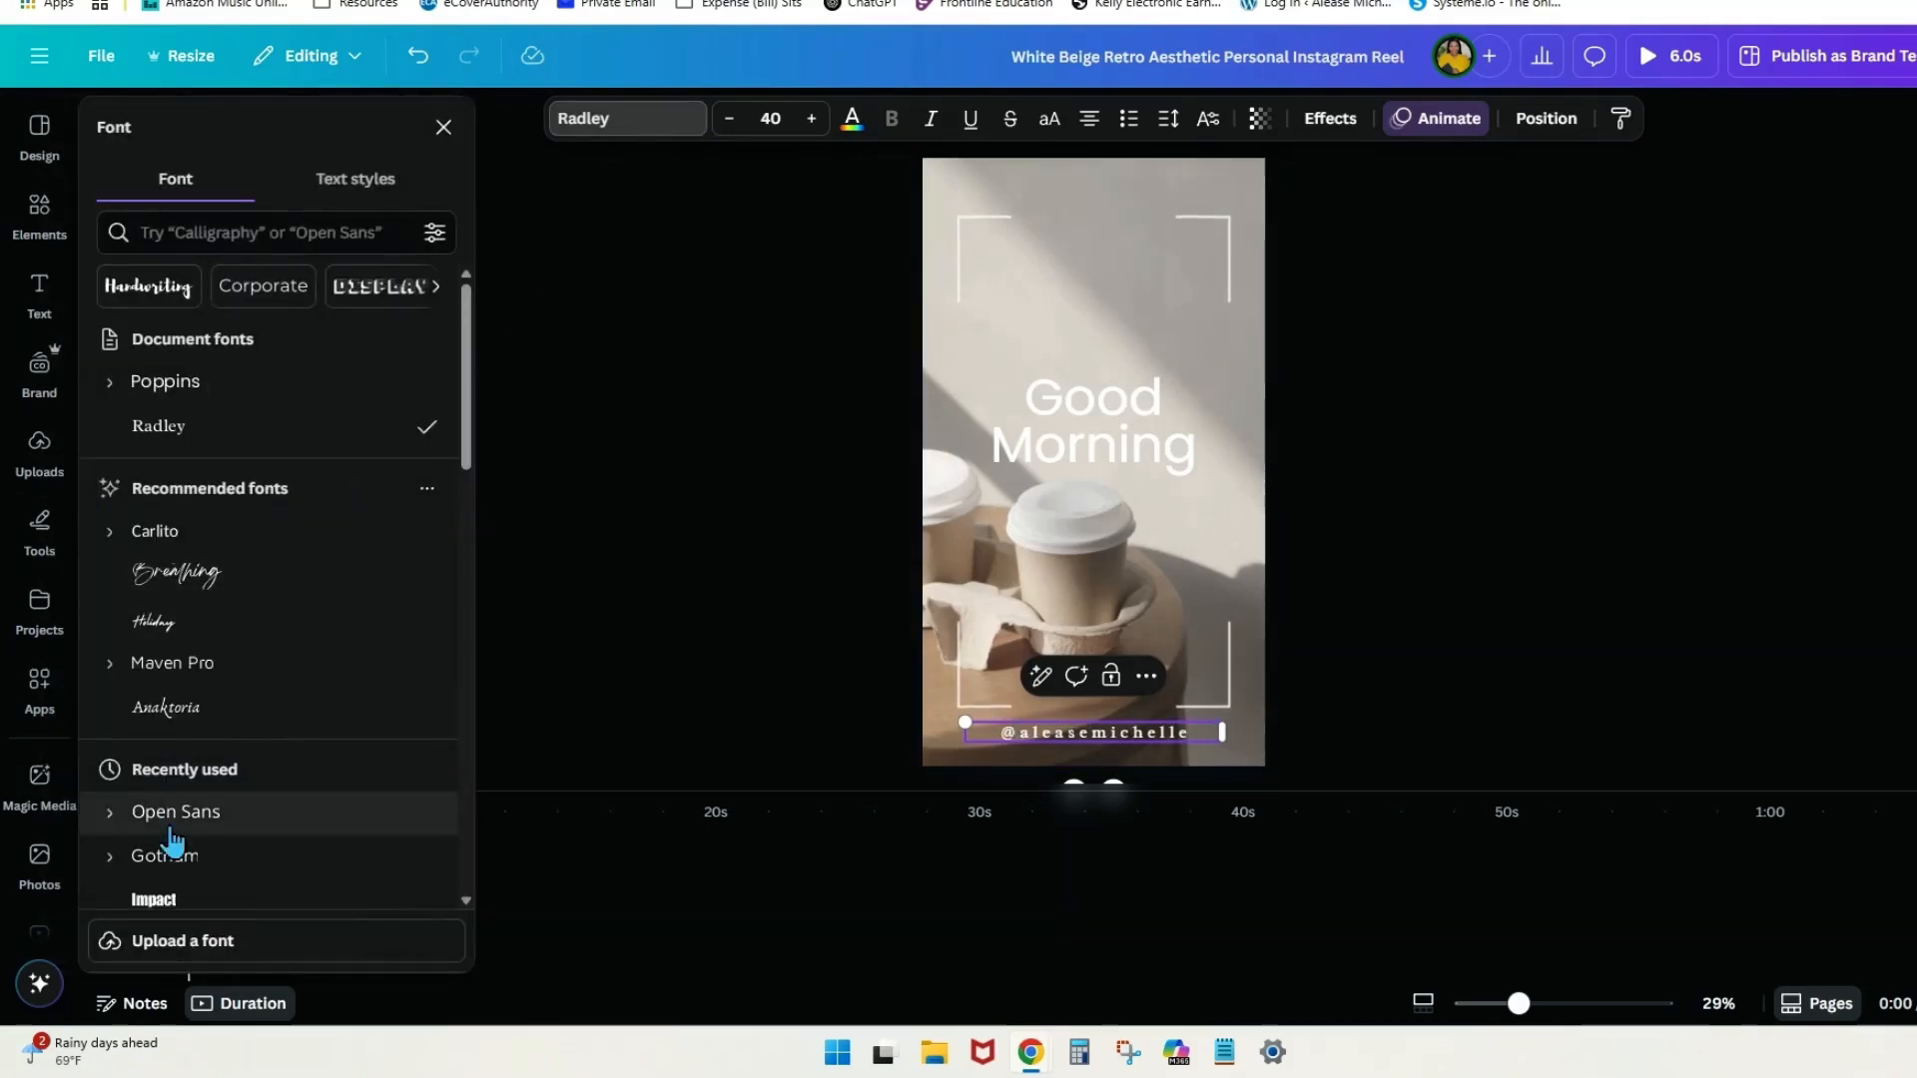
{"action": "scroll", "coordinate": [194, 834], "scroll_direction": "down", "scroll_amount": 3}
{"action": "left_click", "coordinate": [200, 764]}
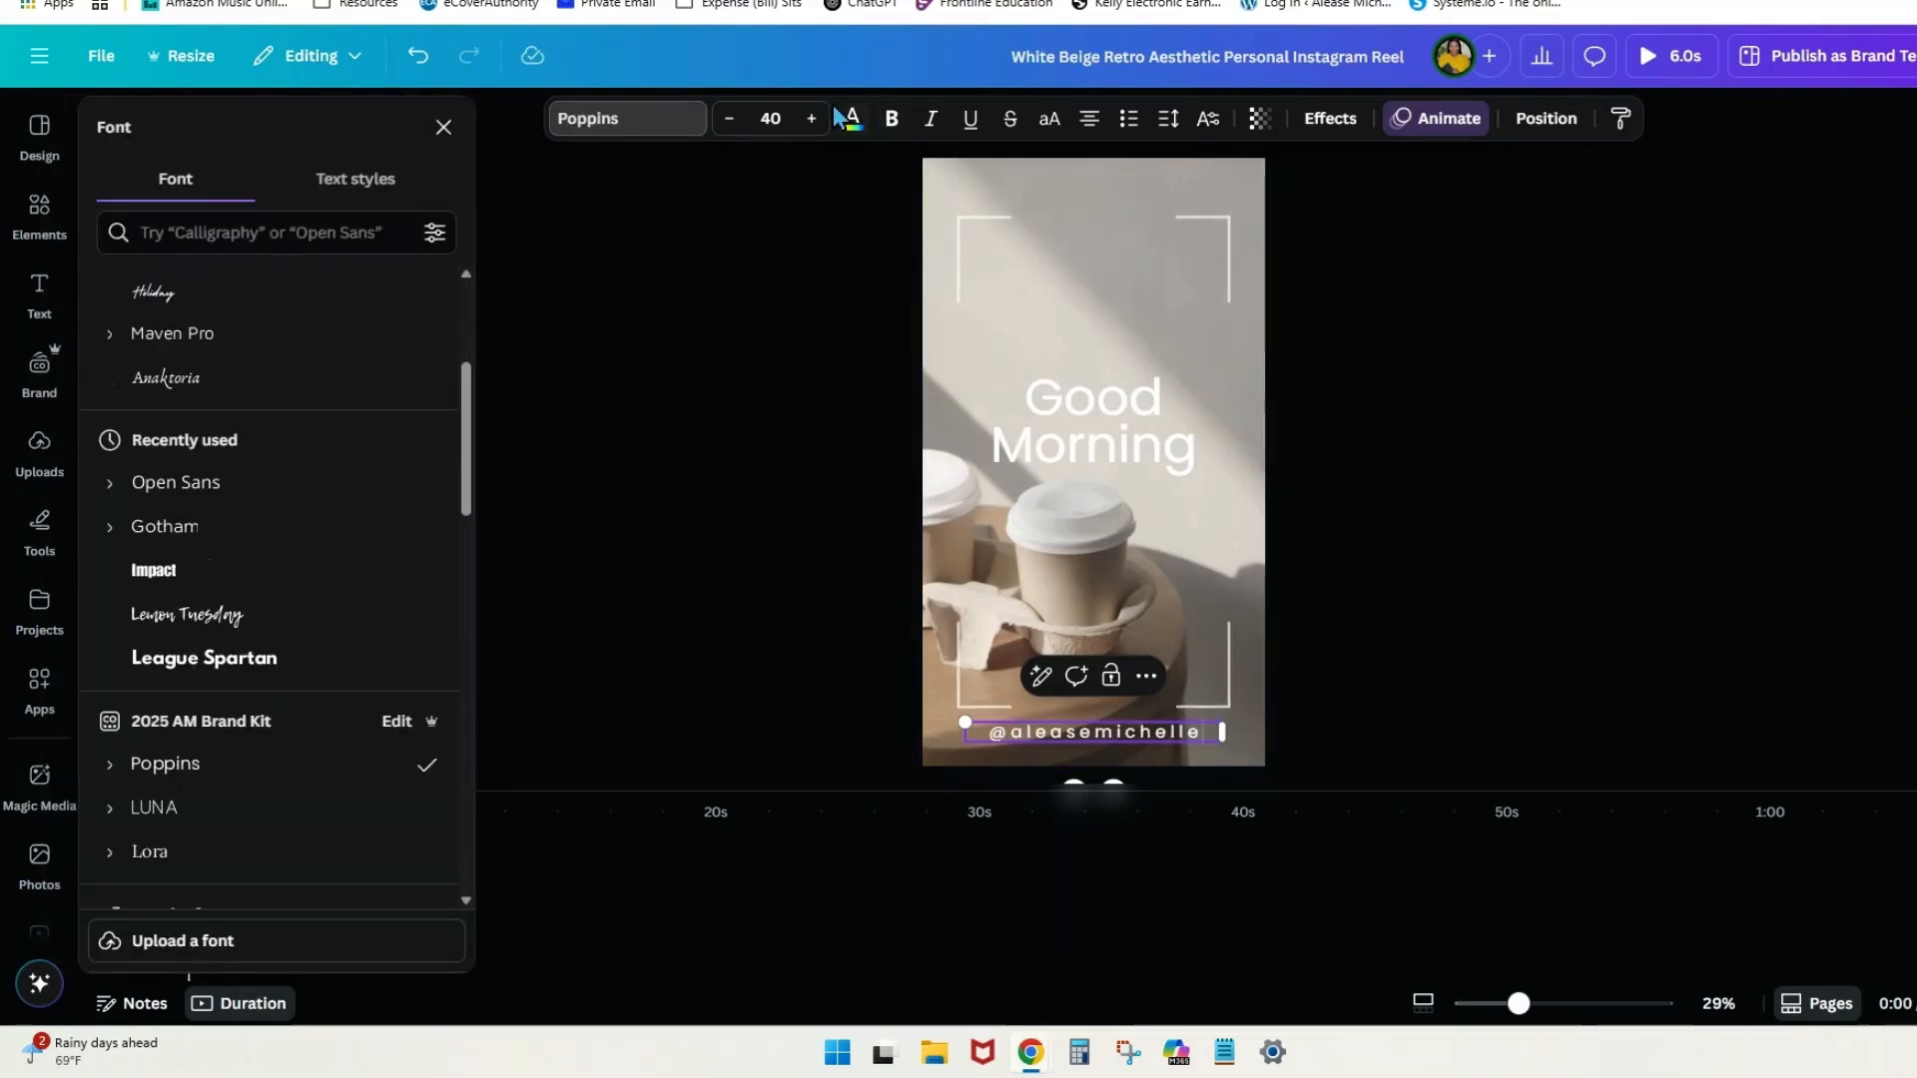
{"action": "left_click", "coordinate": [729, 118]}
{"action": "left_click", "coordinate": [730, 118]}
{"action": "left_click", "coordinate": [730, 117]}
{"action": "left_click", "coordinate": [730, 118]}
{"action": "left_click", "coordinate": [730, 117]}
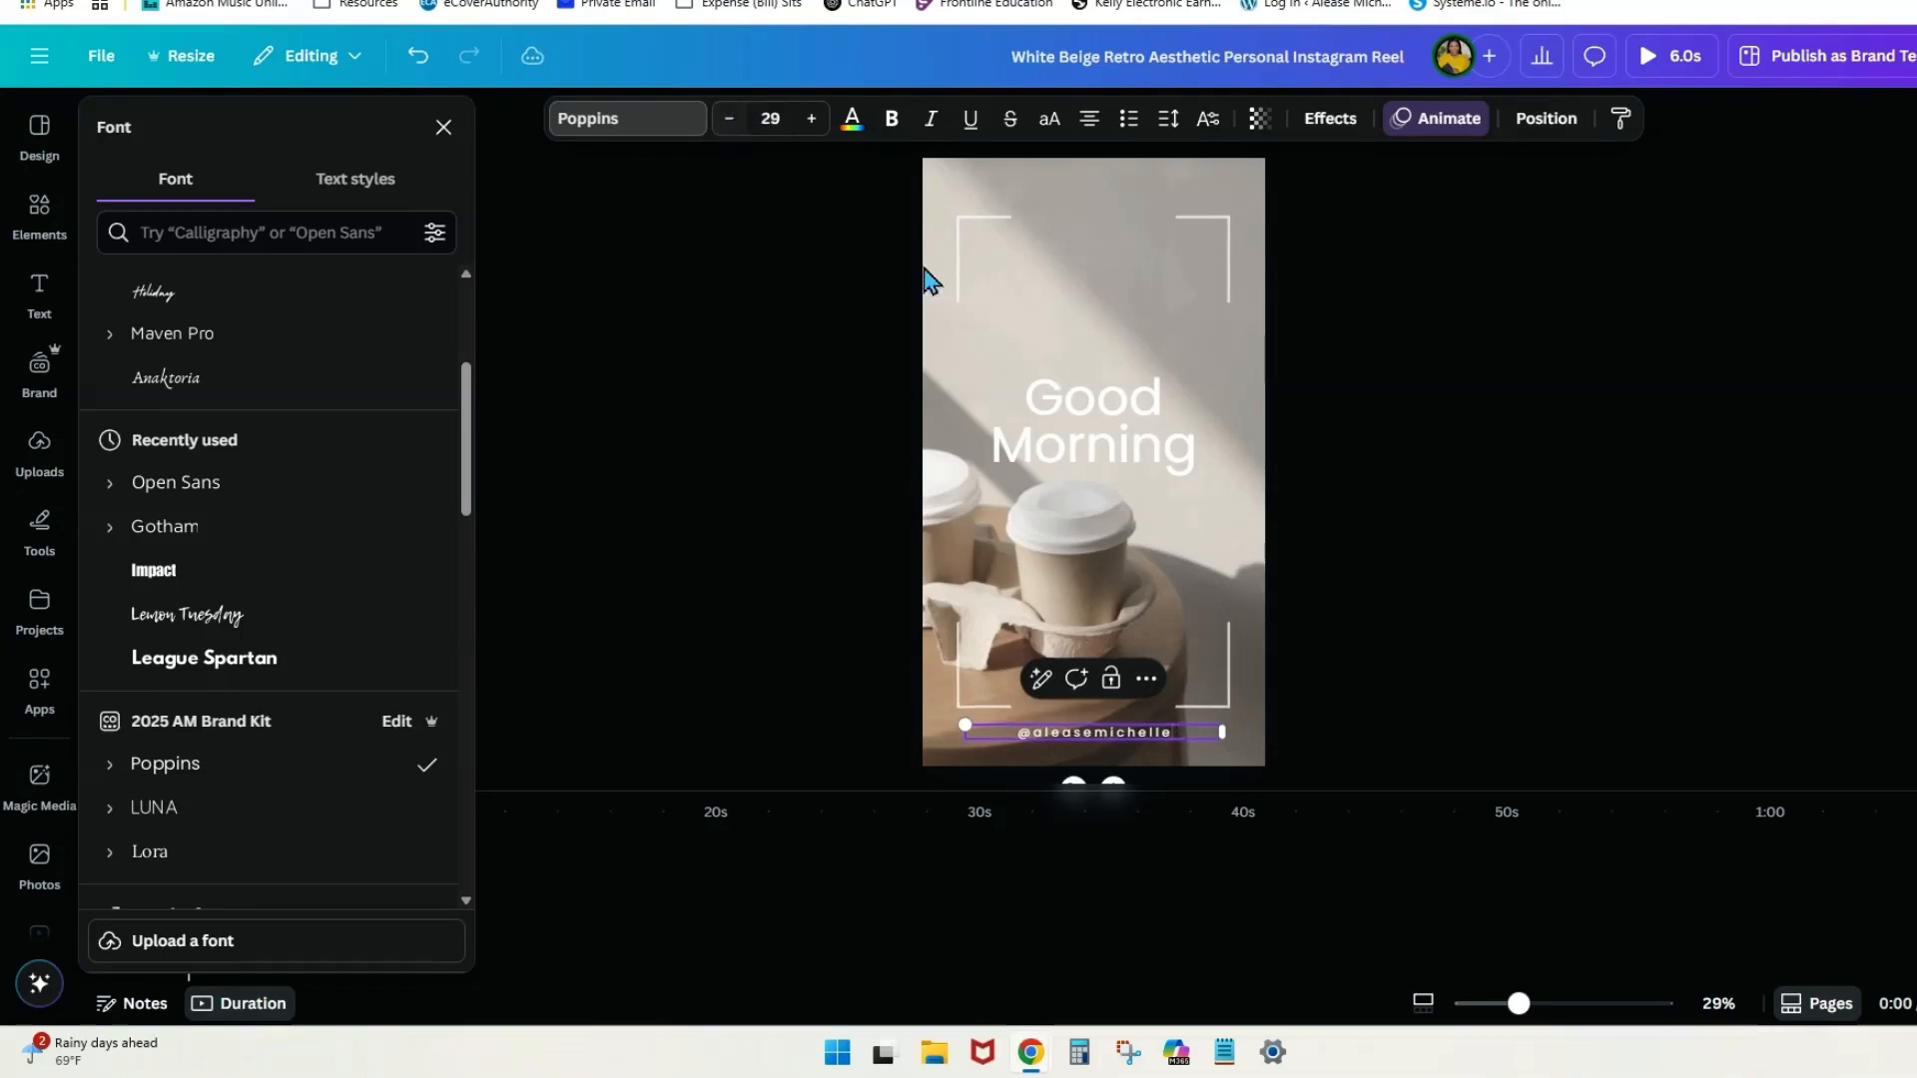
Move the handle text up inside the frame, centred over the coffee cup beneath the "Good Morning" heading.
{"action": "left_click", "coordinate": [1155, 731]}
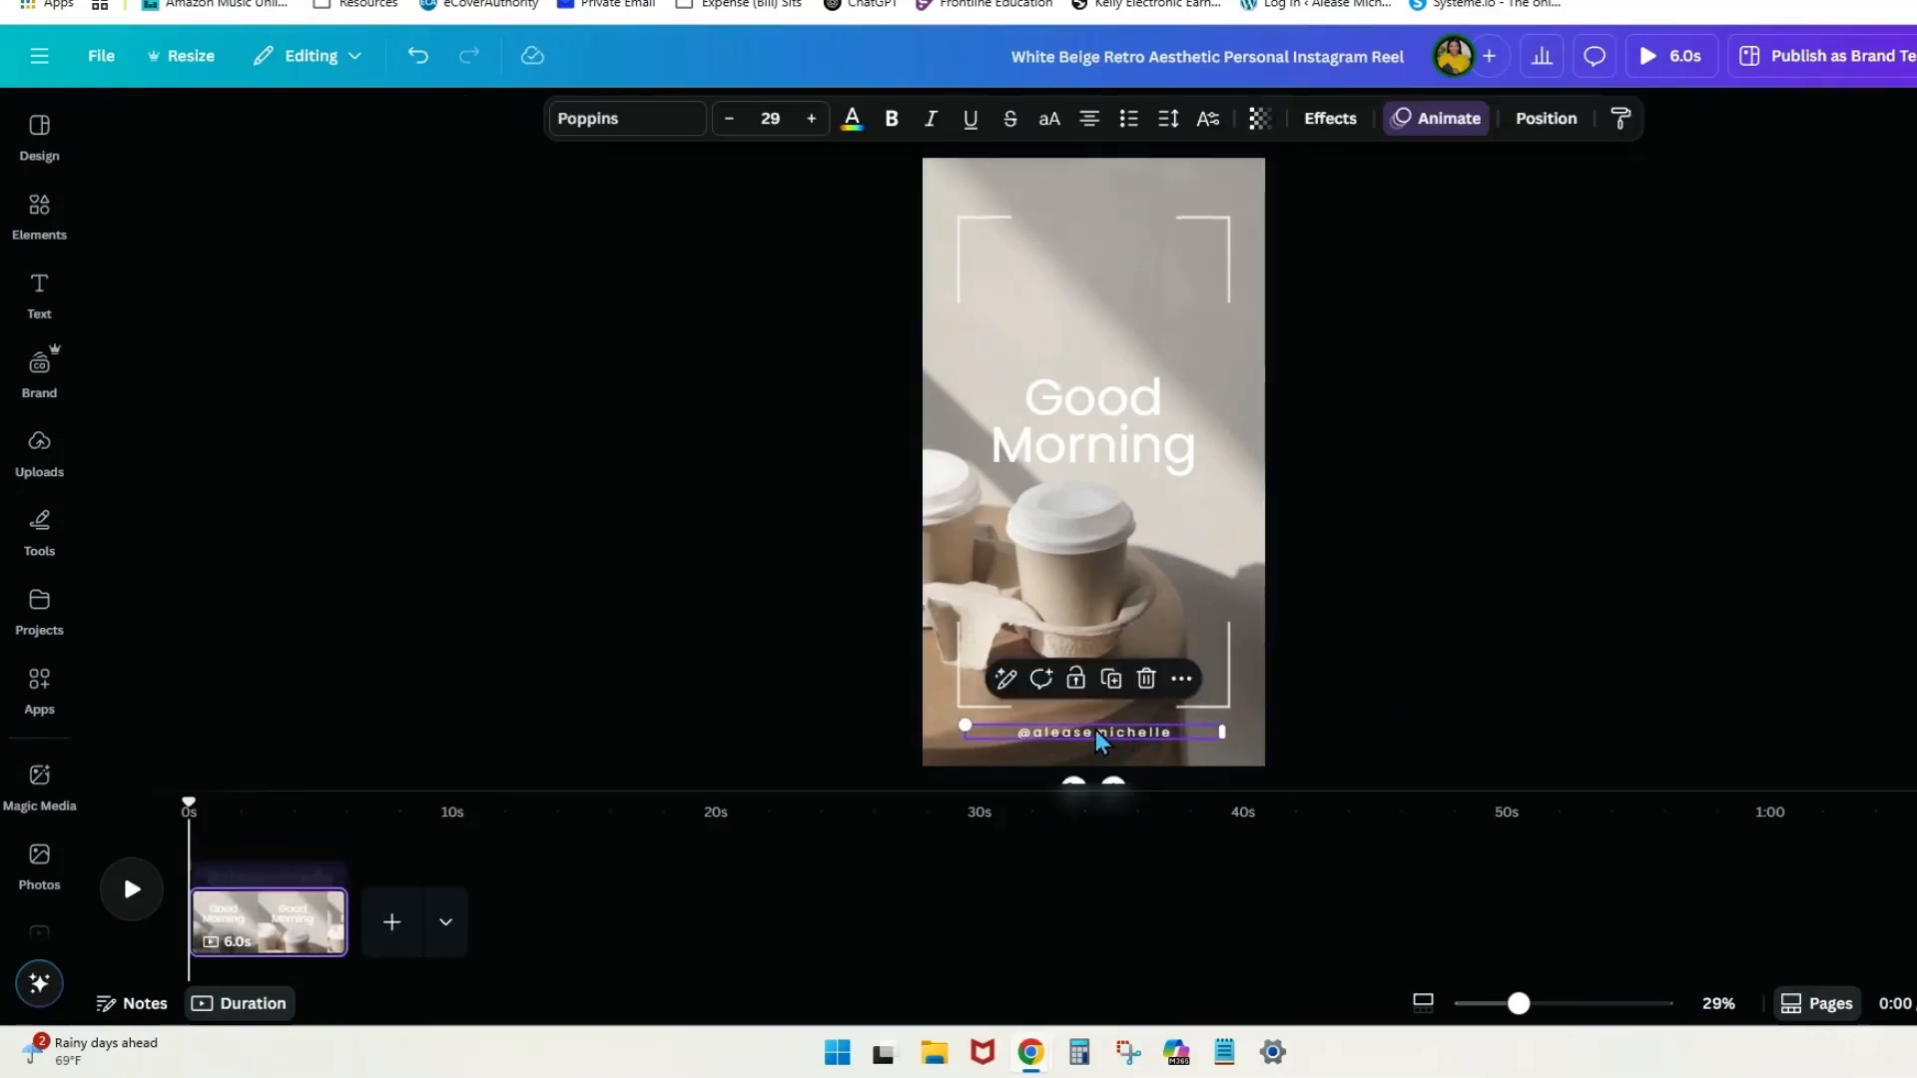
{"action": "left_click_drag", "start_coordinate": [1098, 731], "coordinate": [1102, 565]}
{"action": "left_click", "coordinate": [1557, 581]}
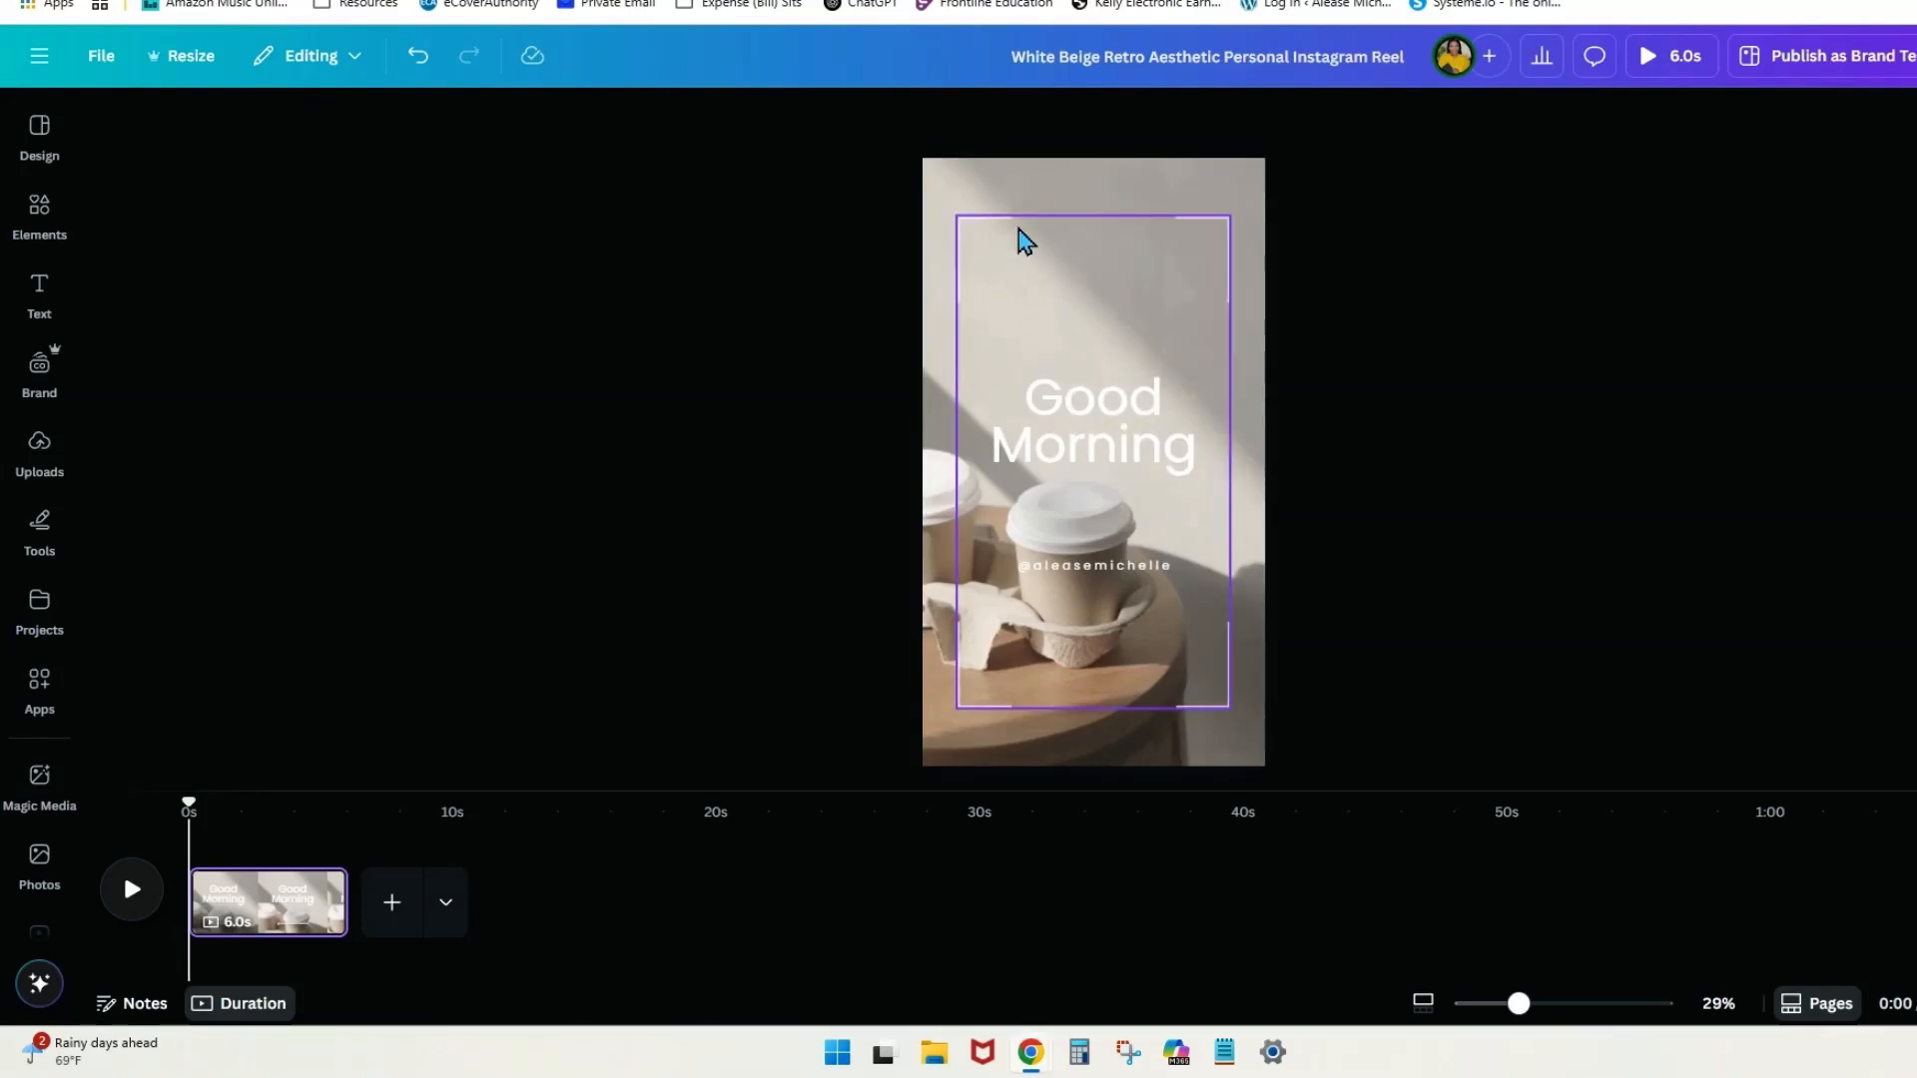
Apply a Shadow text effect in black to the "Good Morning" heading.
{"action": "double_click", "coordinate": [1067, 409]}
{"action": "left_click_drag", "start_coordinate": [1022, 394], "coordinate": [1168, 440]}
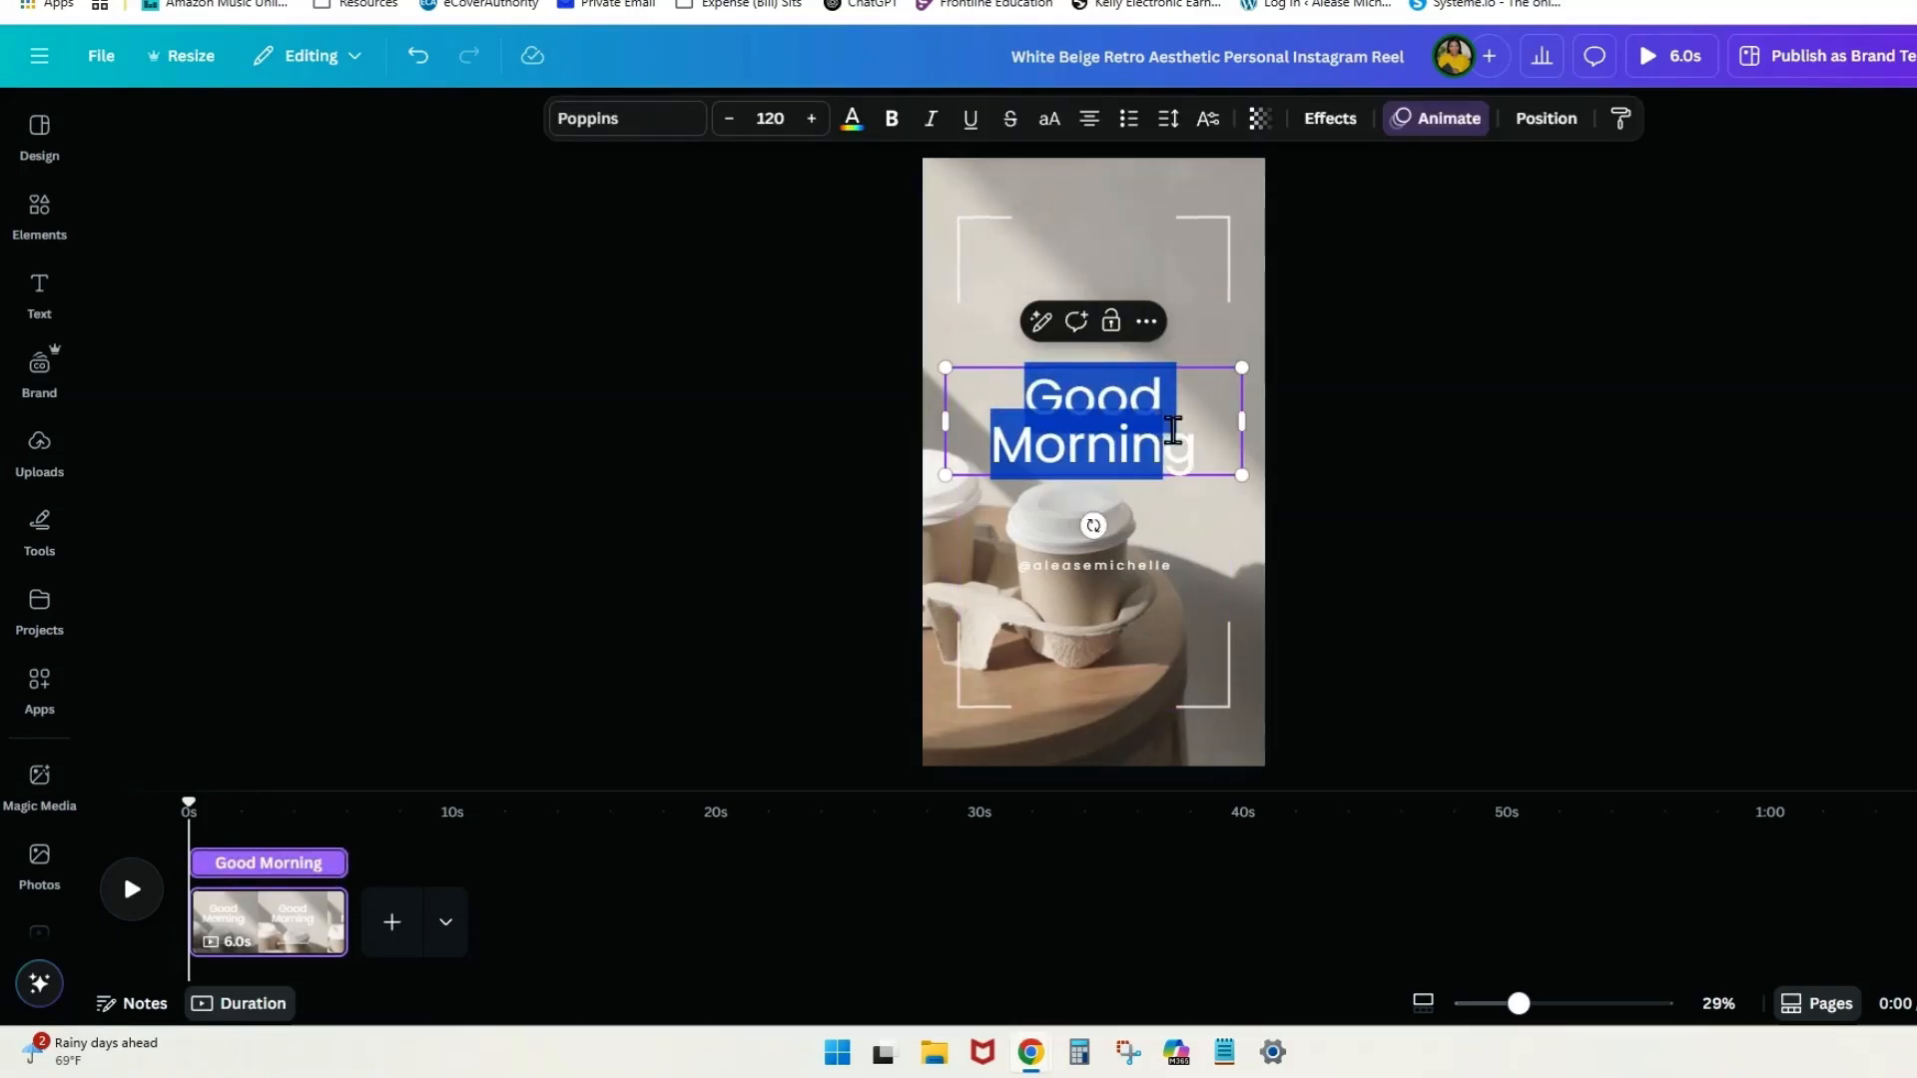
{"action": "left_click", "coordinate": [1331, 119]}
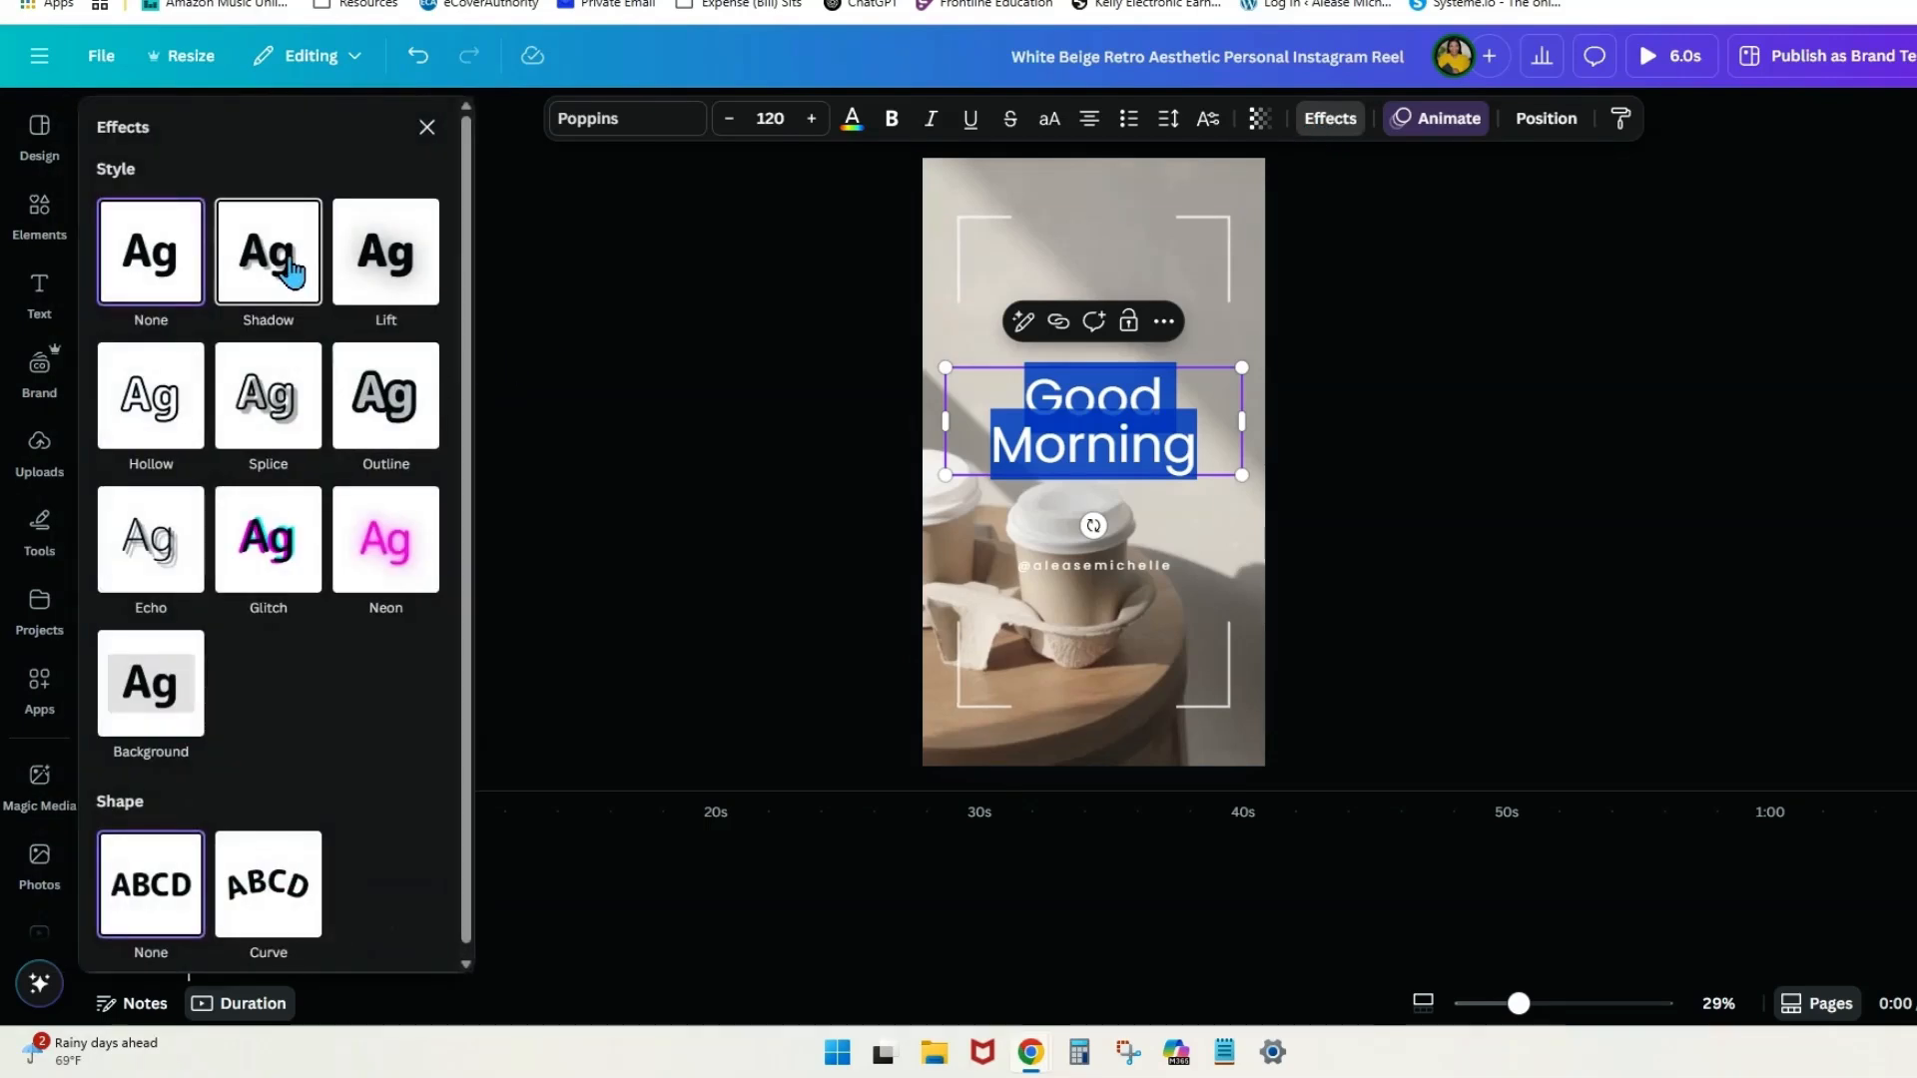
{"action": "left_click", "coordinate": [289, 264]}
{"action": "left_click", "coordinate": [417, 679]}
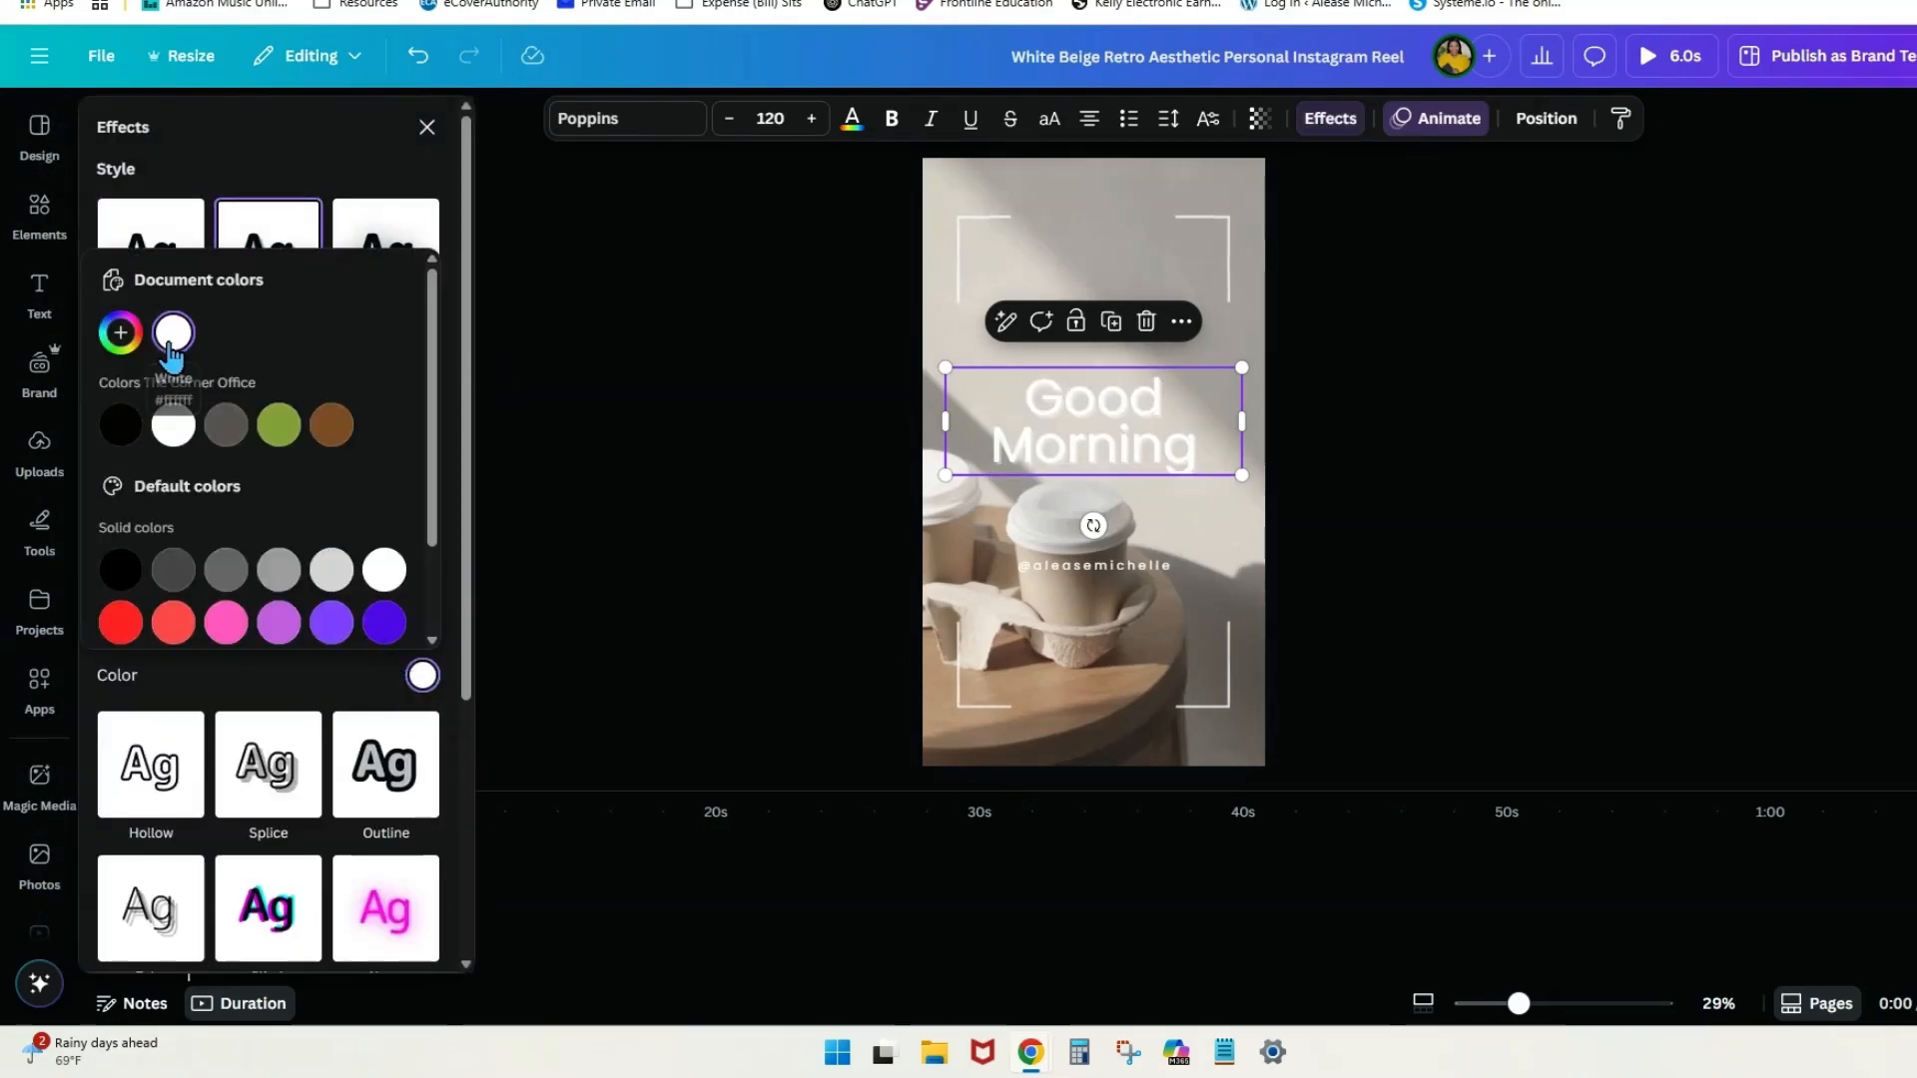
{"action": "left_click", "coordinate": [121, 426]}
{"action": "left_click", "coordinate": [740, 505]}
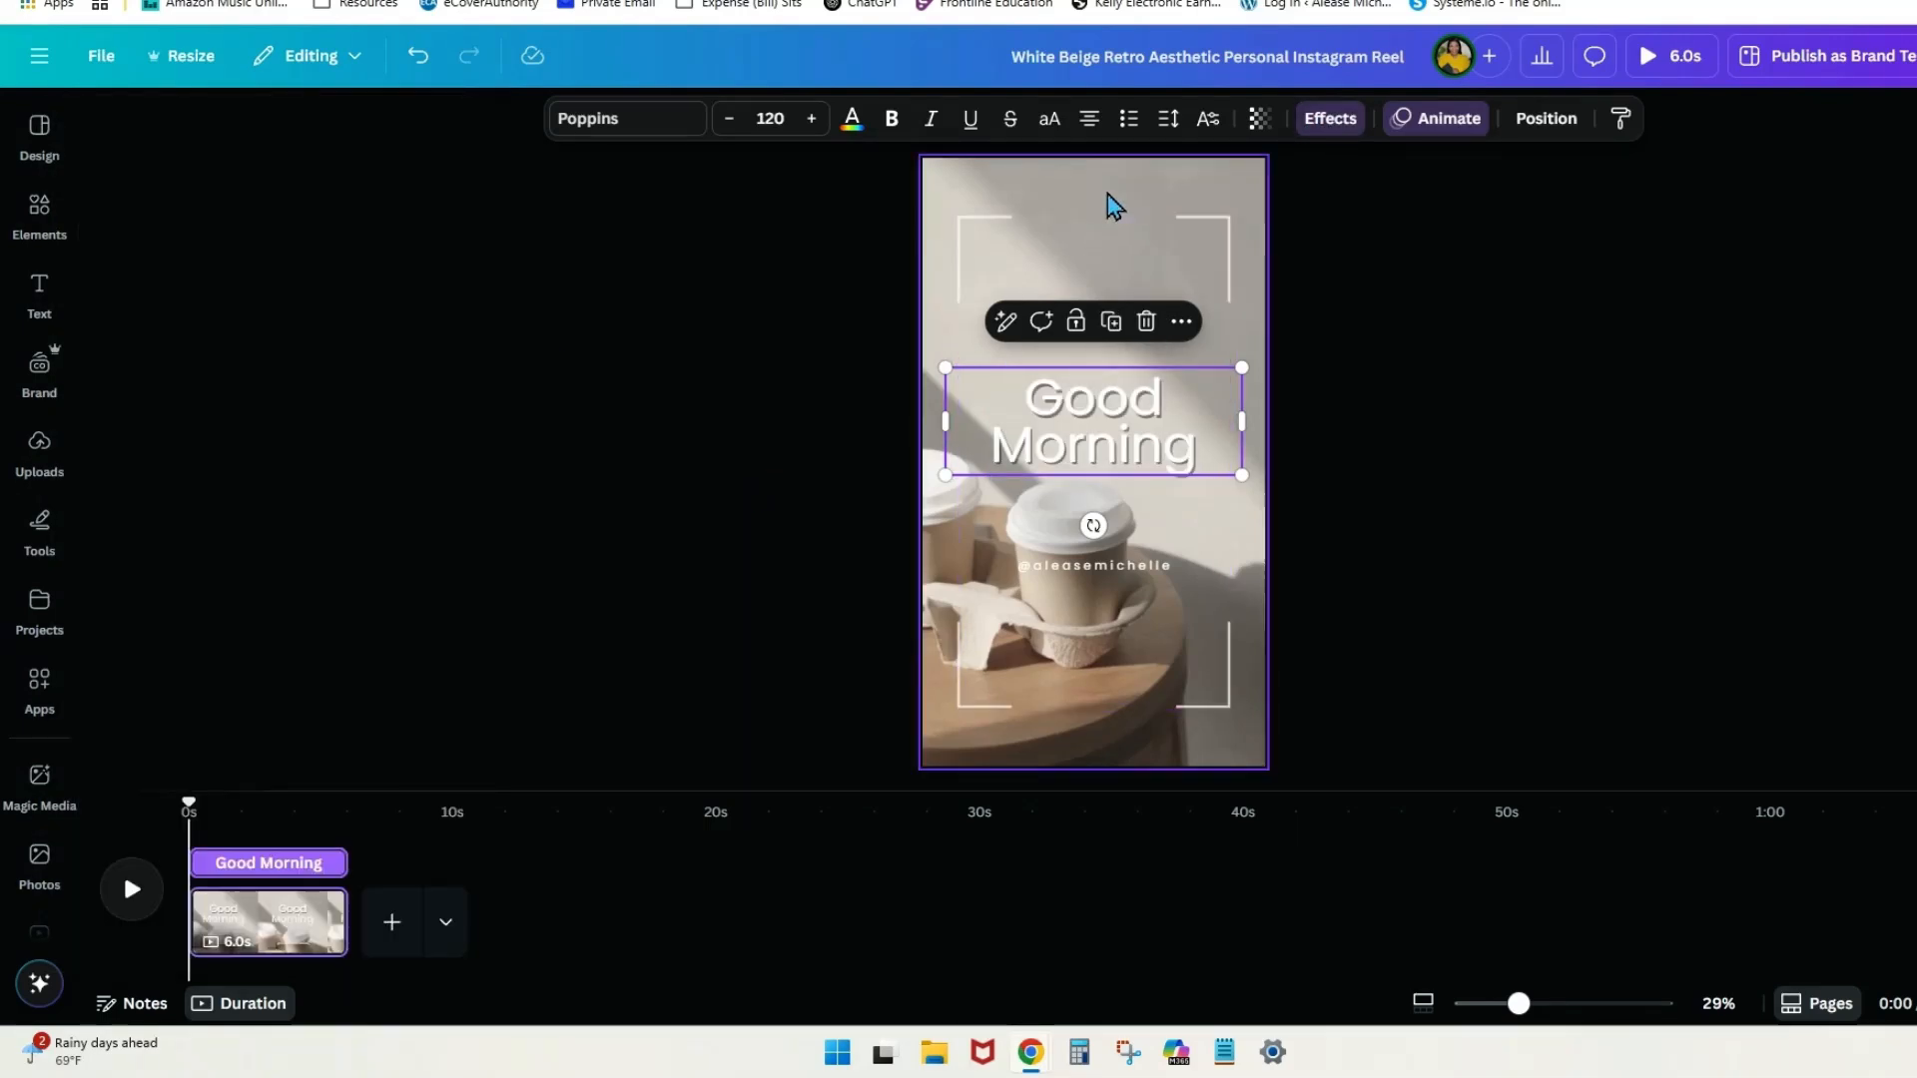
{"action": "left_click", "coordinate": [1501, 325]}
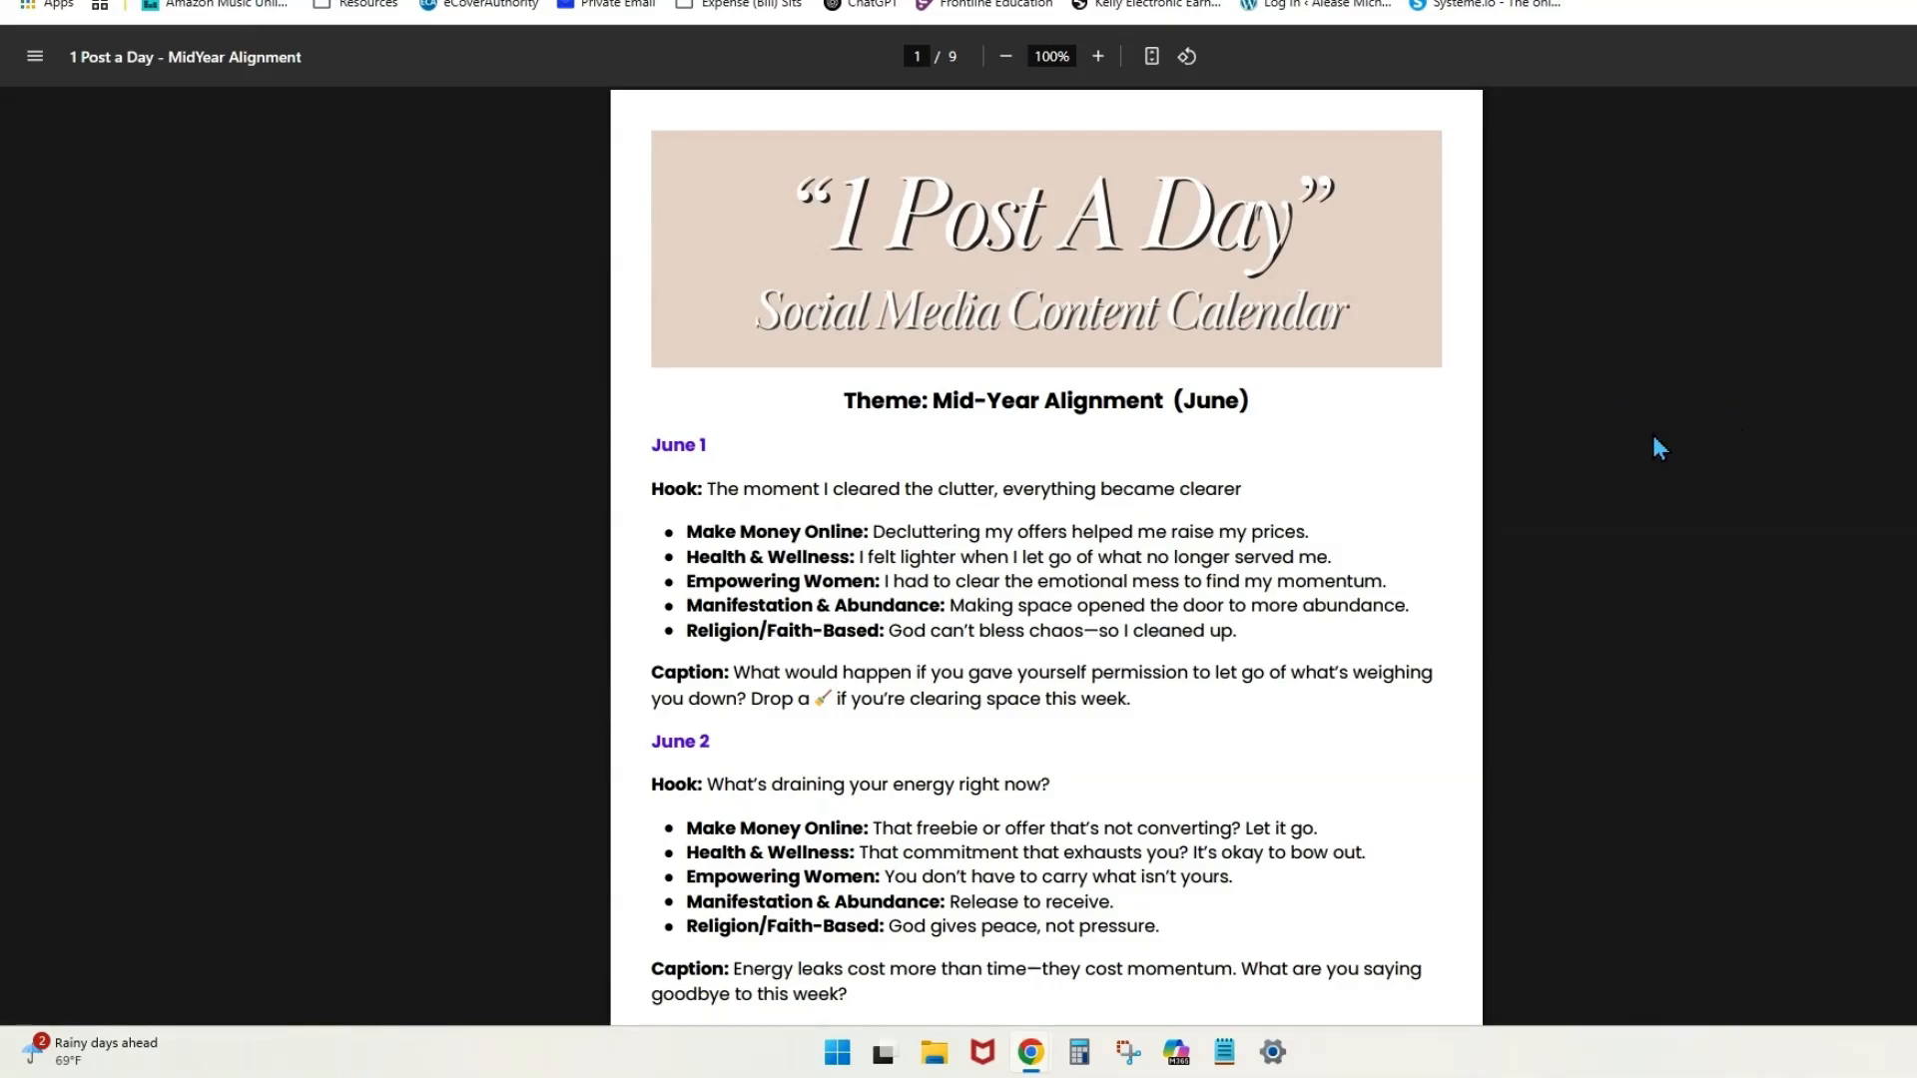
Look through the daily hooks, niche variations and captions in the "1 Post a Day - MidYear Alignment" PDF.
{"action": "scroll", "coordinate": [1455, 460], "scroll_direction": "down", "scroll_amount": 4}
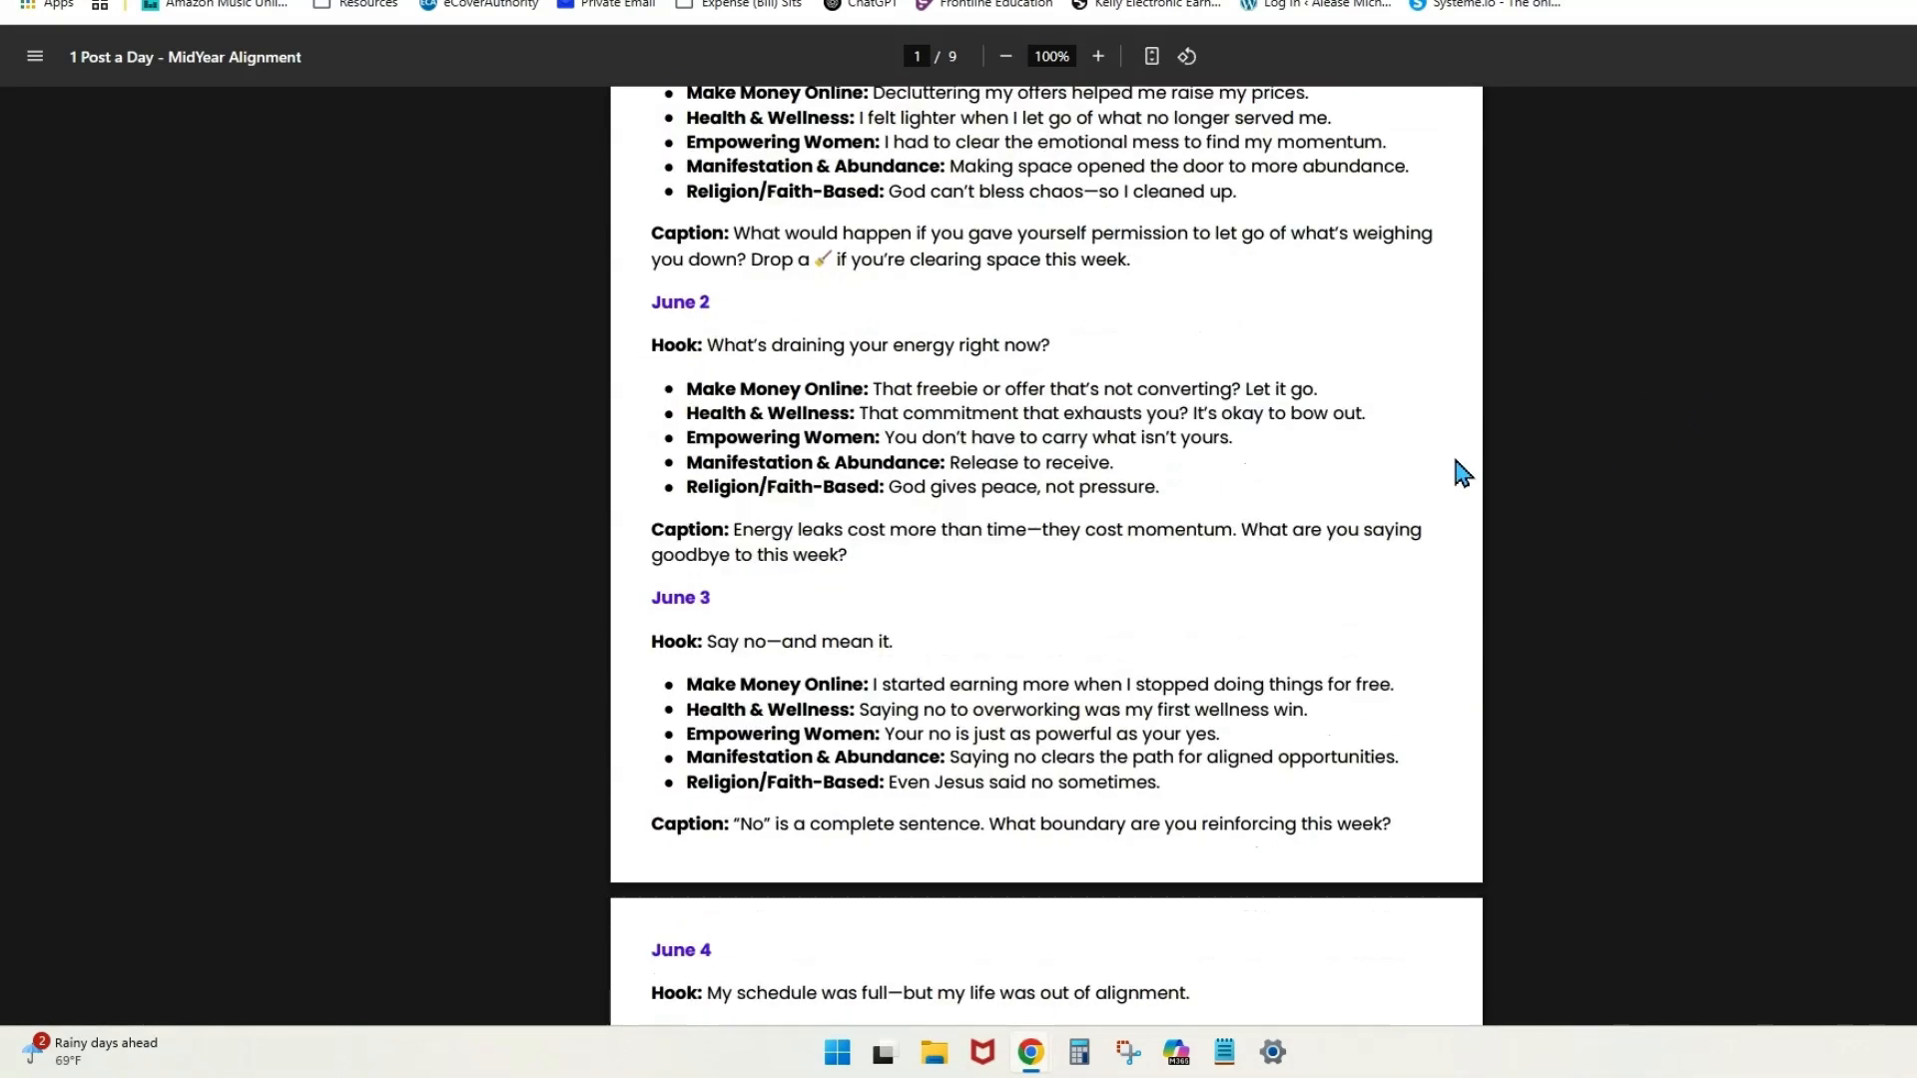
{"action": "scroll", "coordinate": [1463, 472], "scroll_direction": "down", "scroll_amount": 10}
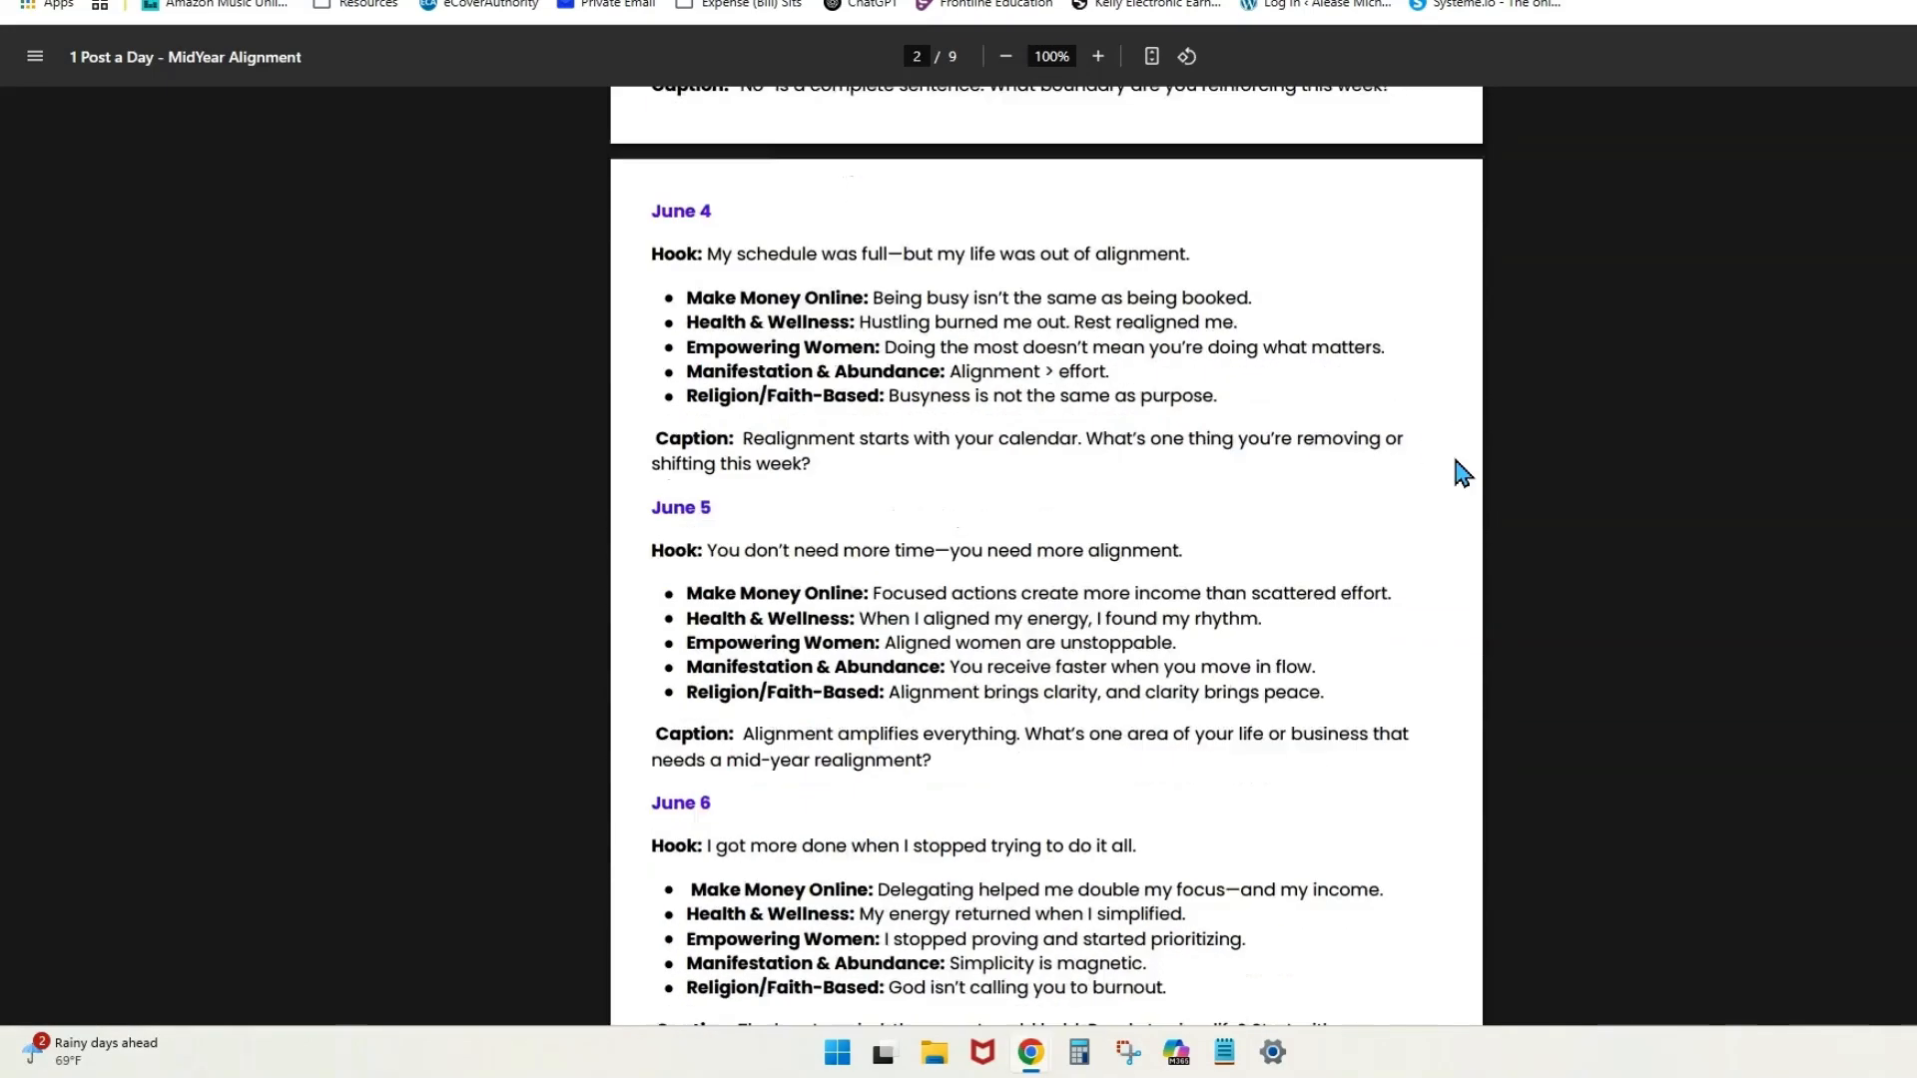
{"action": "scroll", "coordinate": [1463, 472], "scroll_direction": "up", "scroll_amount": 5}
{"action": "scroll", "coordinate": [1463, 473], "scroll_direction": "up", "scroll_amount": 8}
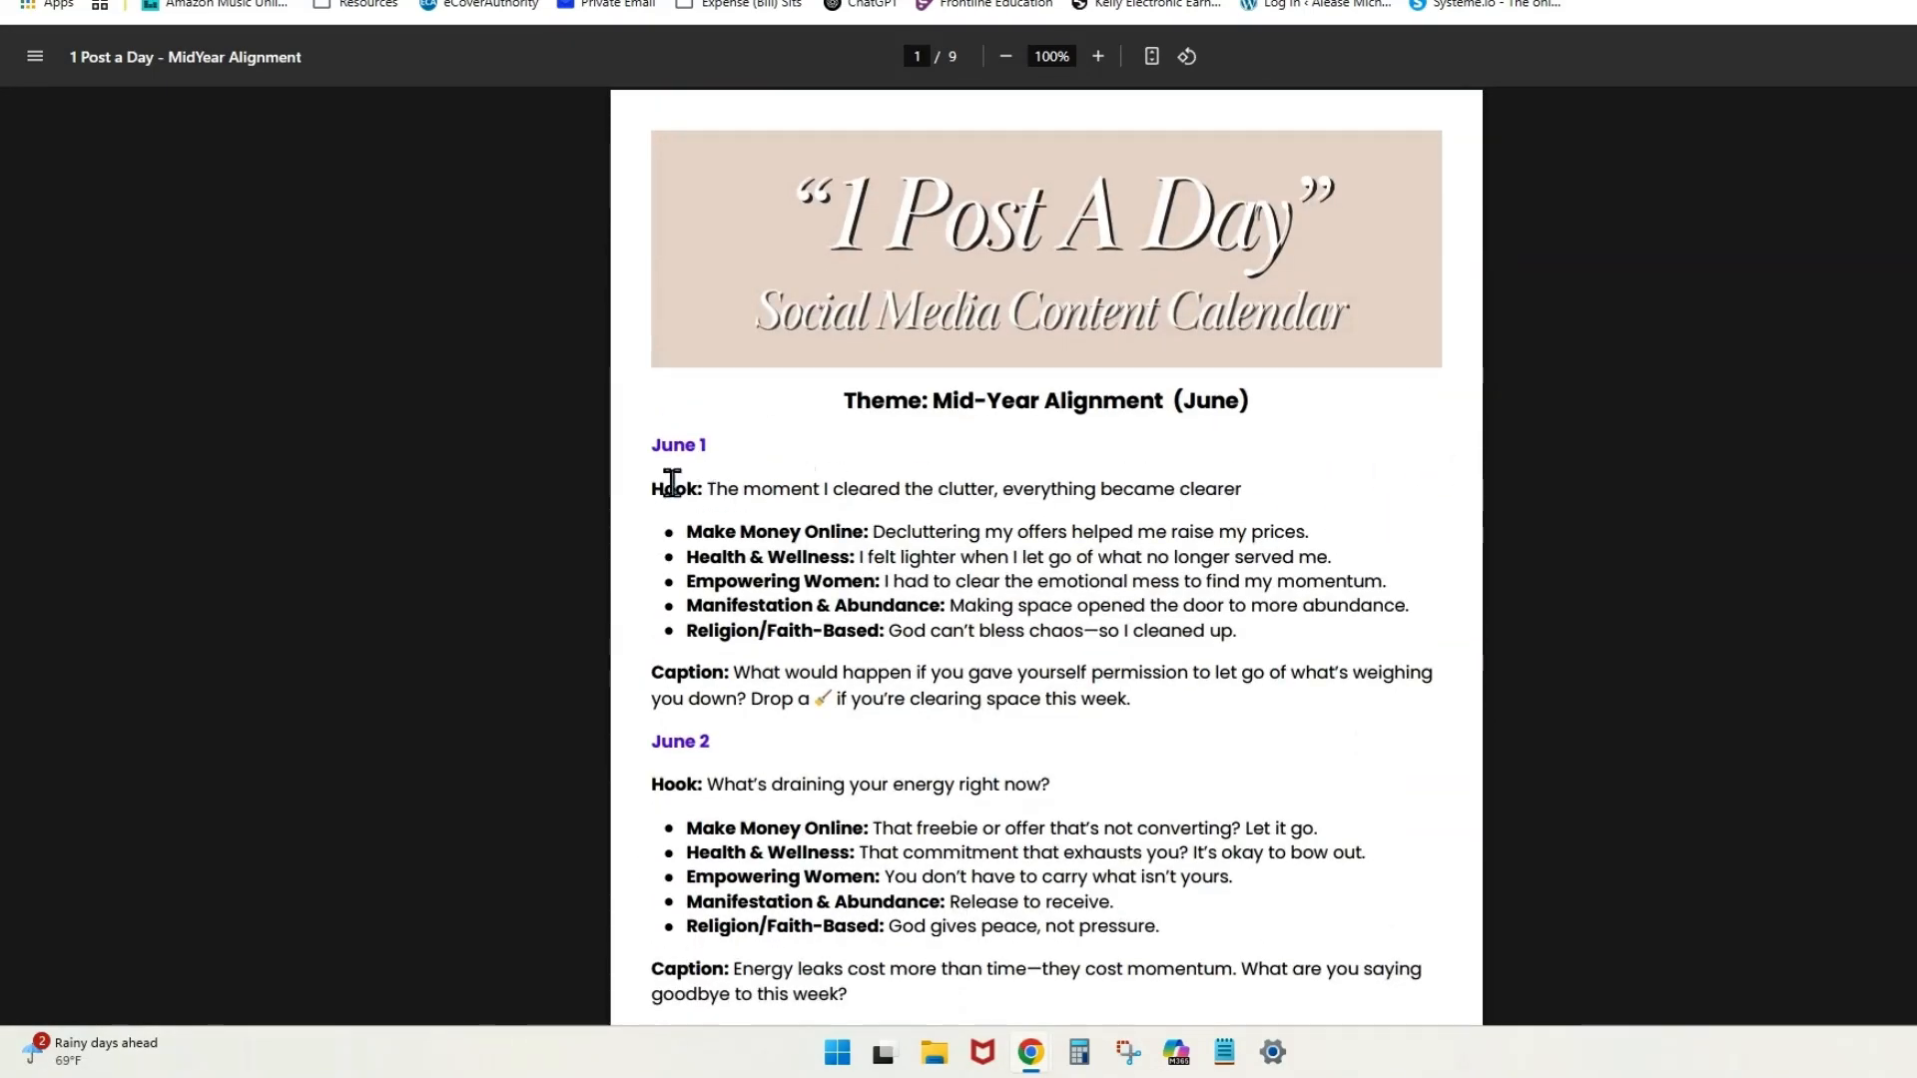
{"action": "scroll", "coordinate": [1352, 479], "scroll_direction": "down", "scroll_amount": 3}
{"action": "scroll", "coordinate": [1351, 505], "scroll_direction": "up", "scroll_amount": 3}
Switch to ChatGPT and attach the "1 Post a Day - MidYear Alignment" PDF to a new chat.
{"action": "left_click", "coordinate": [878, 2]}
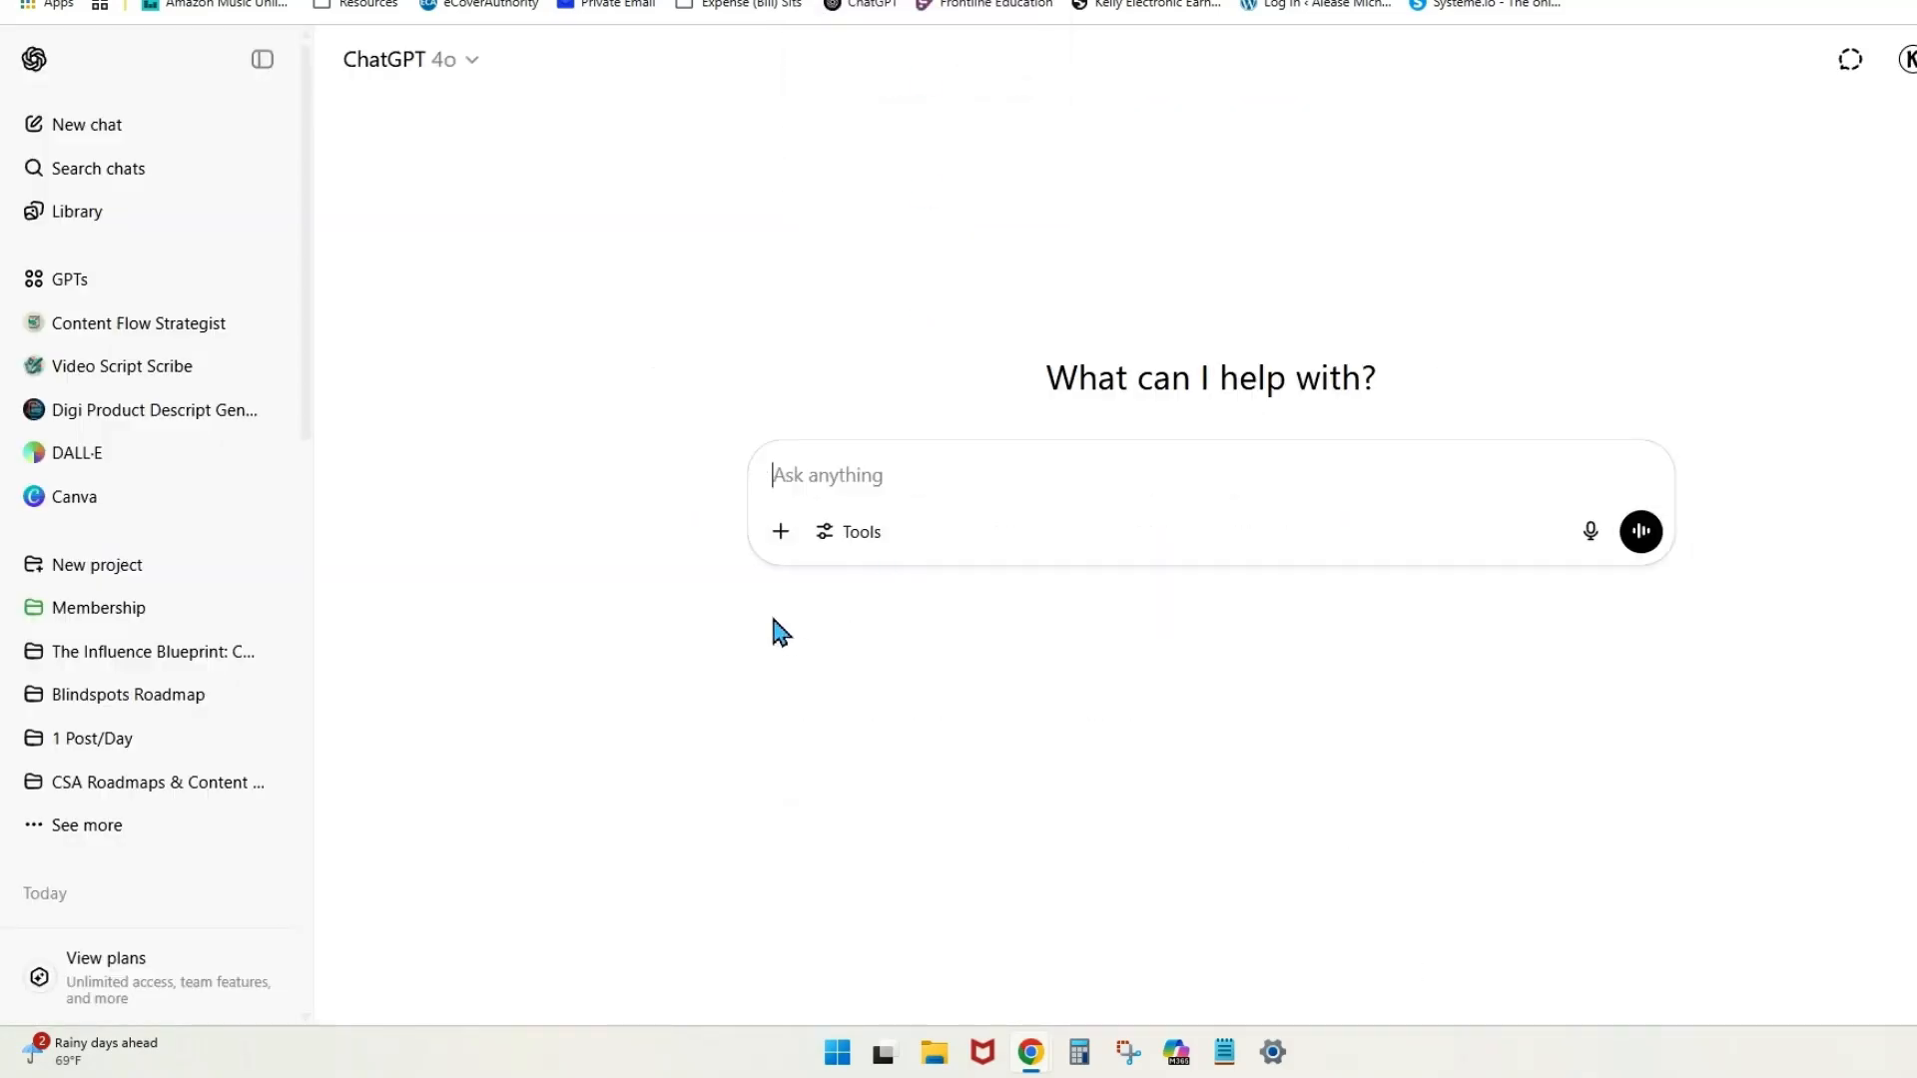
{"action": "left_click", "coordinate": [782, 534]}
{"action": "left_click", "coordinate": [848, 589]}
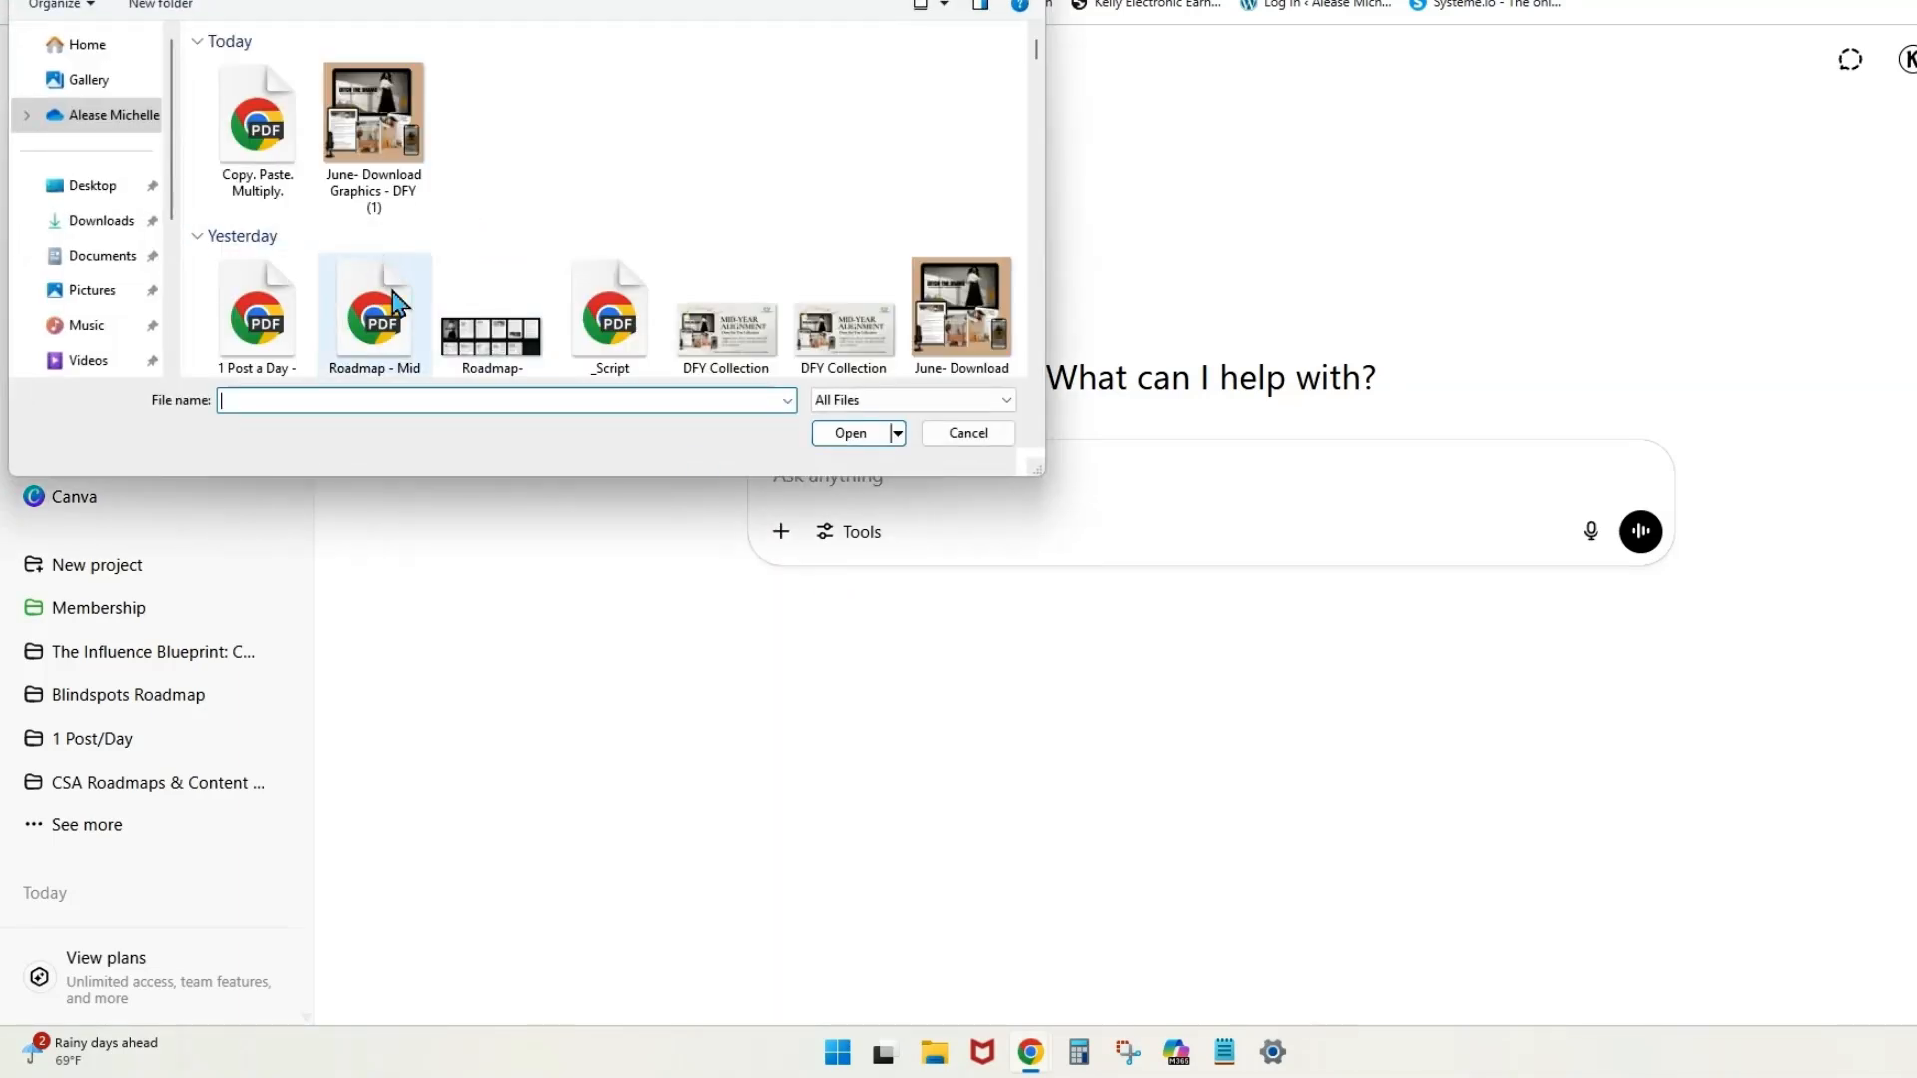
{"action": "double_click", "coordinate": [256, 318]}
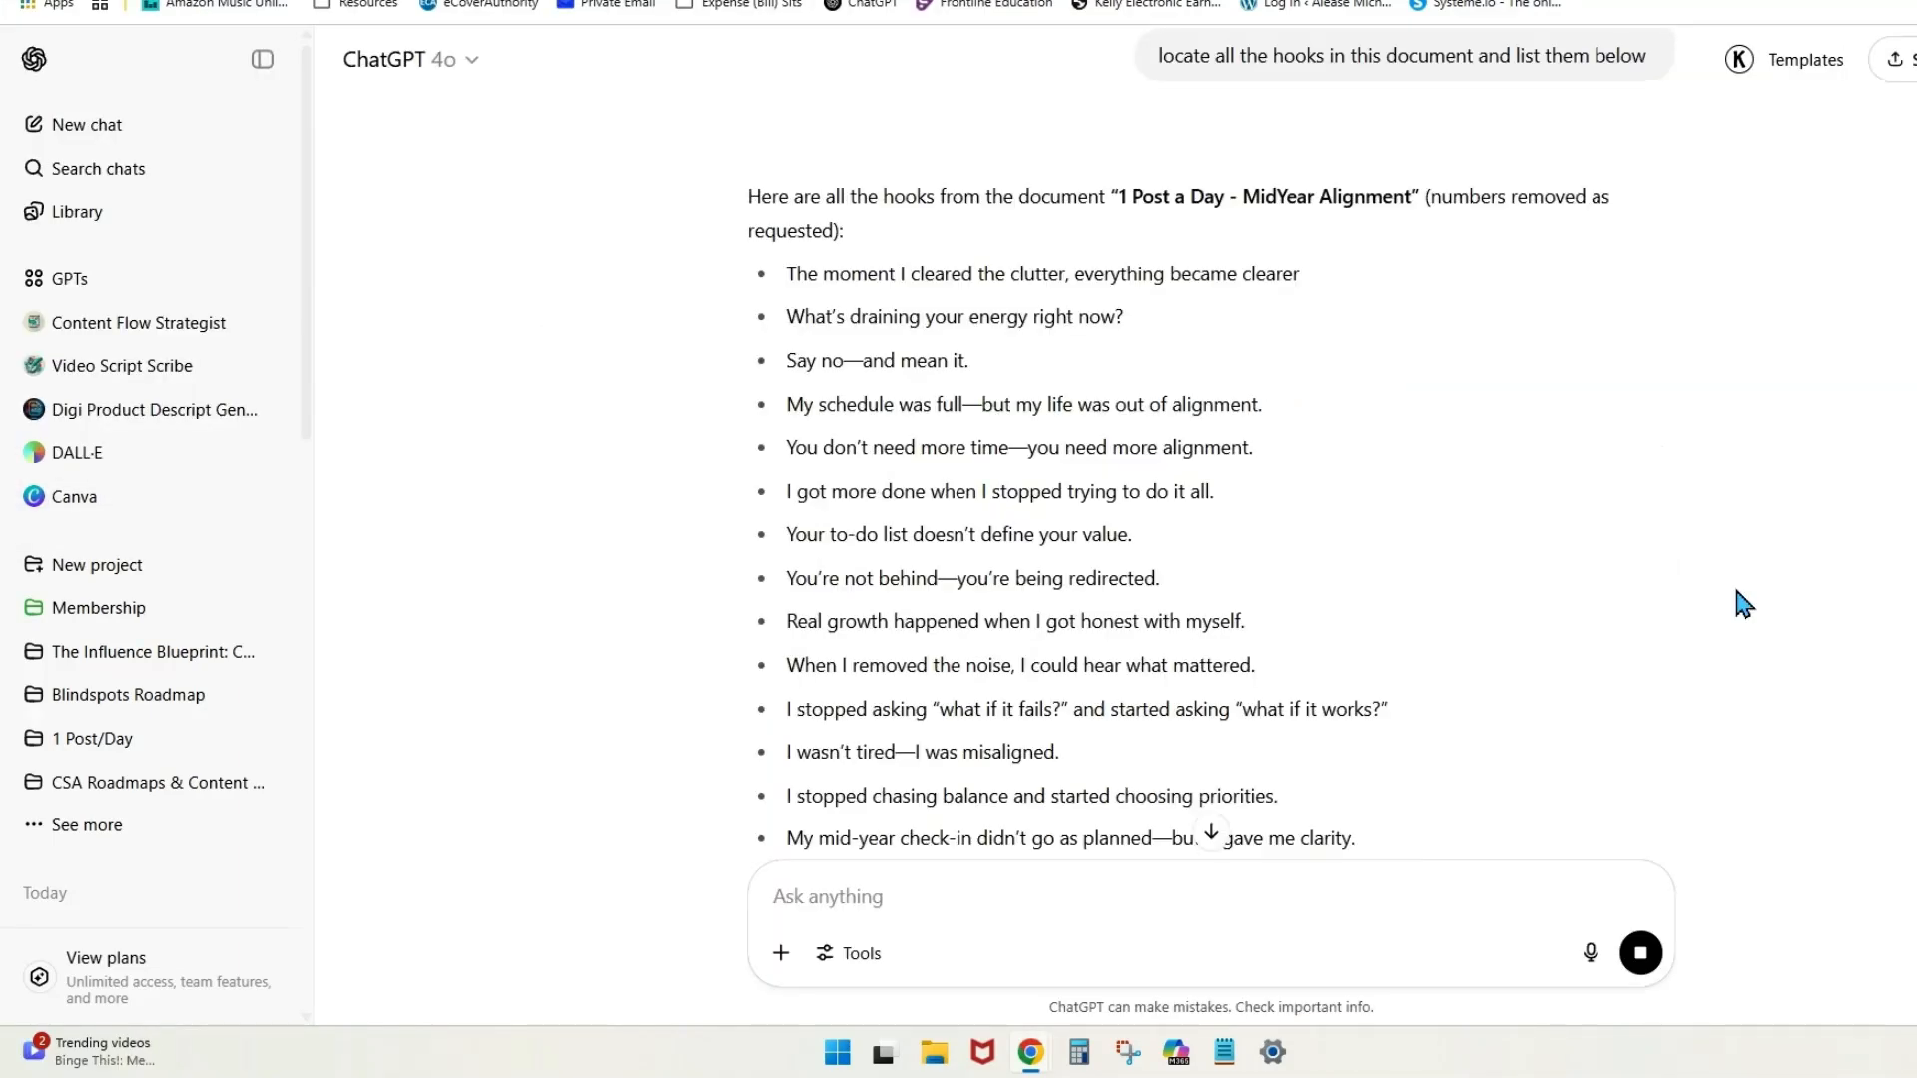
Compare ChatGPT's extracted list of hooks with the hooks and niche variations in the content calendar PDF.
{"action": "scroll", "coordinate": [1695, 510], "scroll_direction": "up", "scroll_amount": 2}
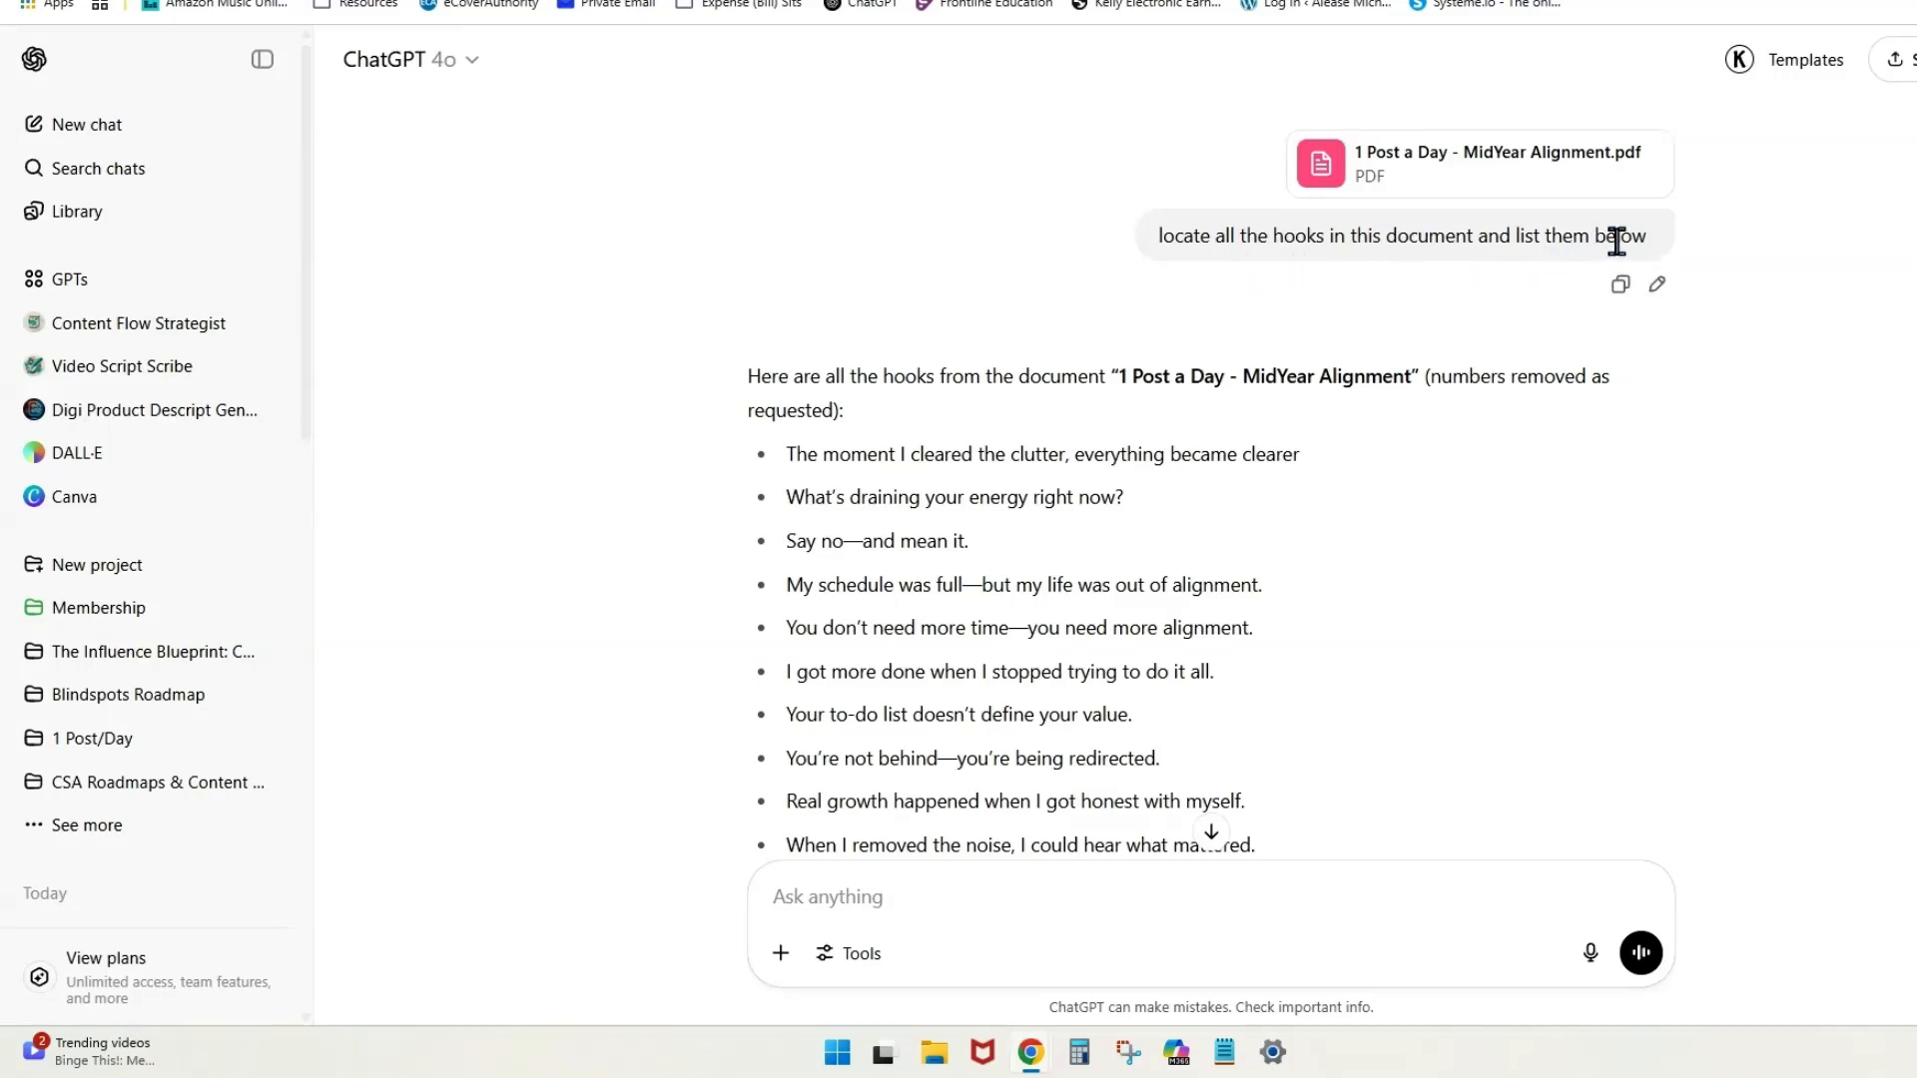
{"action": "scroll", "coordinate": [1428, 378], "scroll_direction": "down", "scroll_amount": 3}
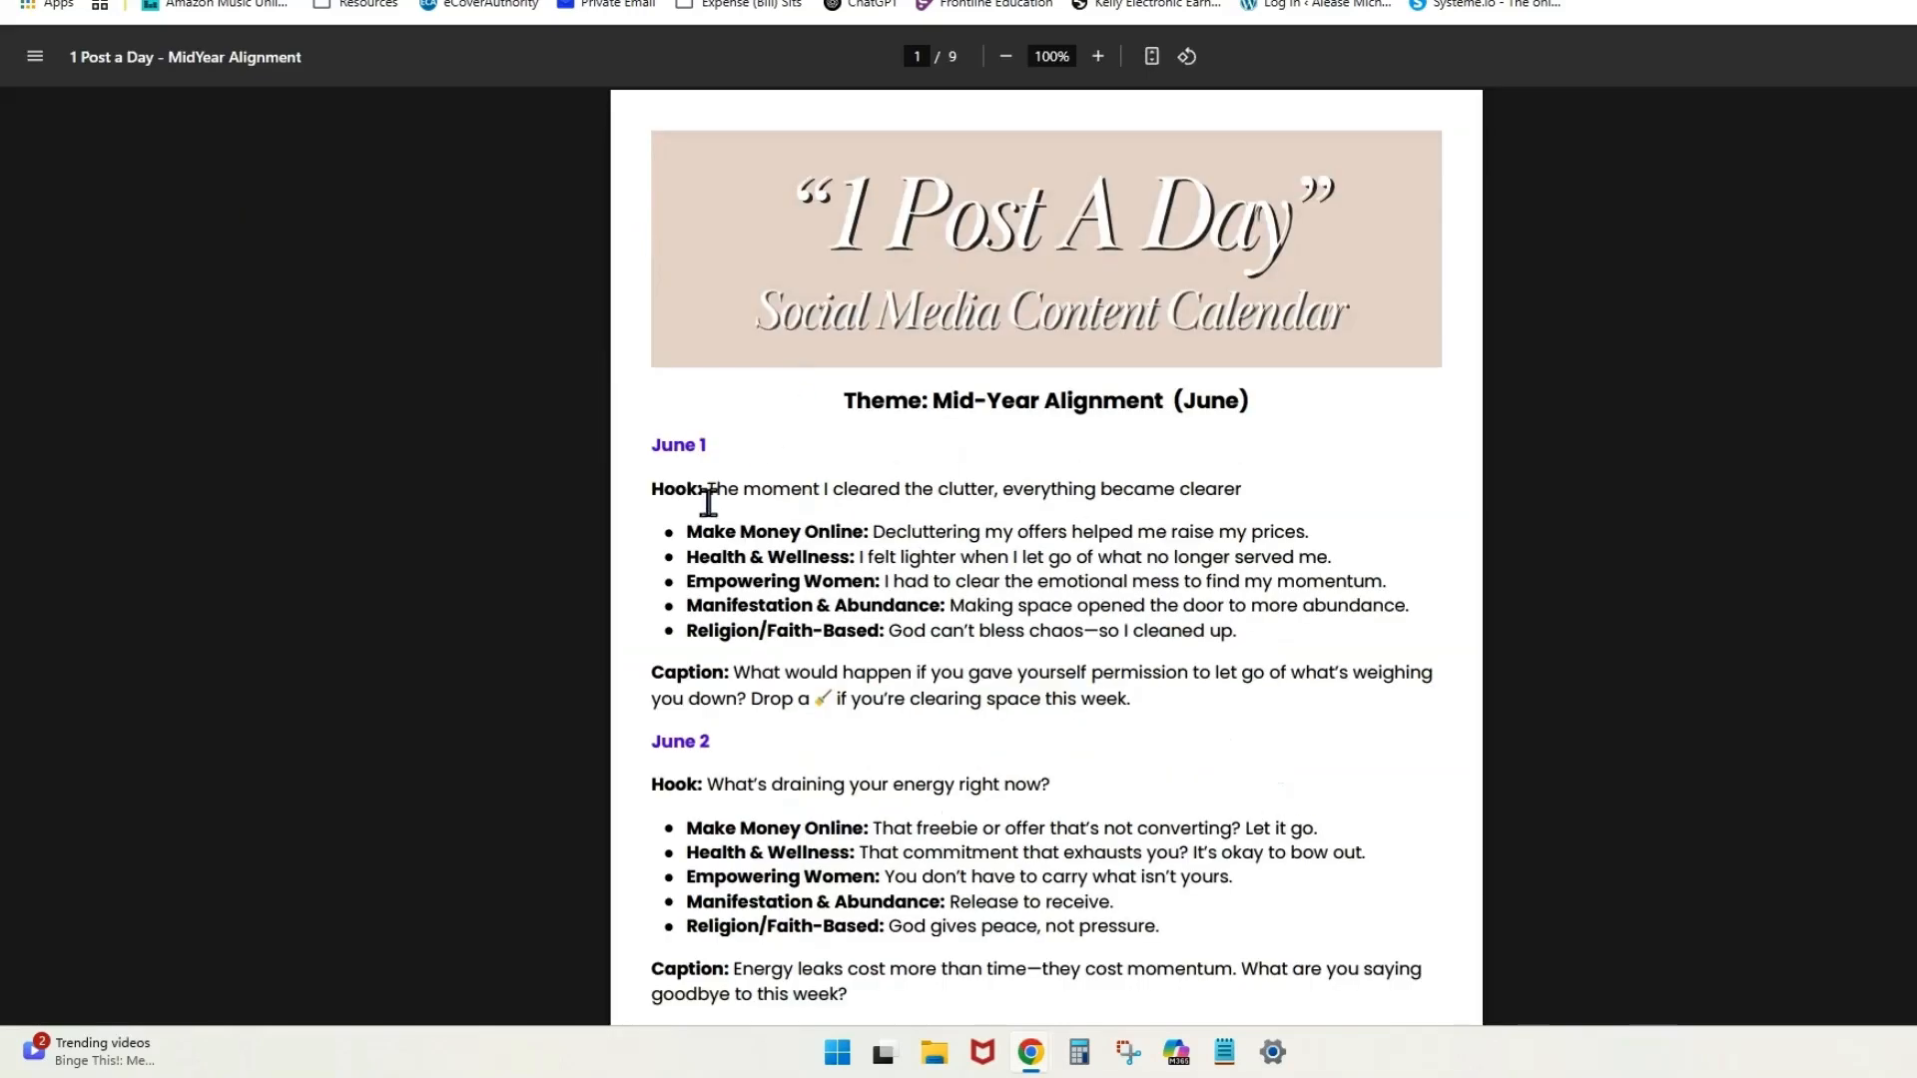
{"action": "left_click_drag", "start_coordinate": [708, 502], "coordinate": [1279, 496]}
{"action": "left_click", "coordinate": [863, 480]}
{"action": "left_click_drag", "start_coordinate": [688, 581], "coordinate": [1414, 577]}
{"action": "left_click", "coordinate": [1413, 577]}
{"action": "scroll", "coordinate": [913, 589], "scroll_direction": "down", "scroll_amount": 3}
{"action": "scroll", "coordinate": [904, 594], "scroll_direction": "down", "scroll_amount": 2}
{"action": "scroll", "coordinate": [898, 599], "scroll_direction": "up", "scroll_amount": 3}
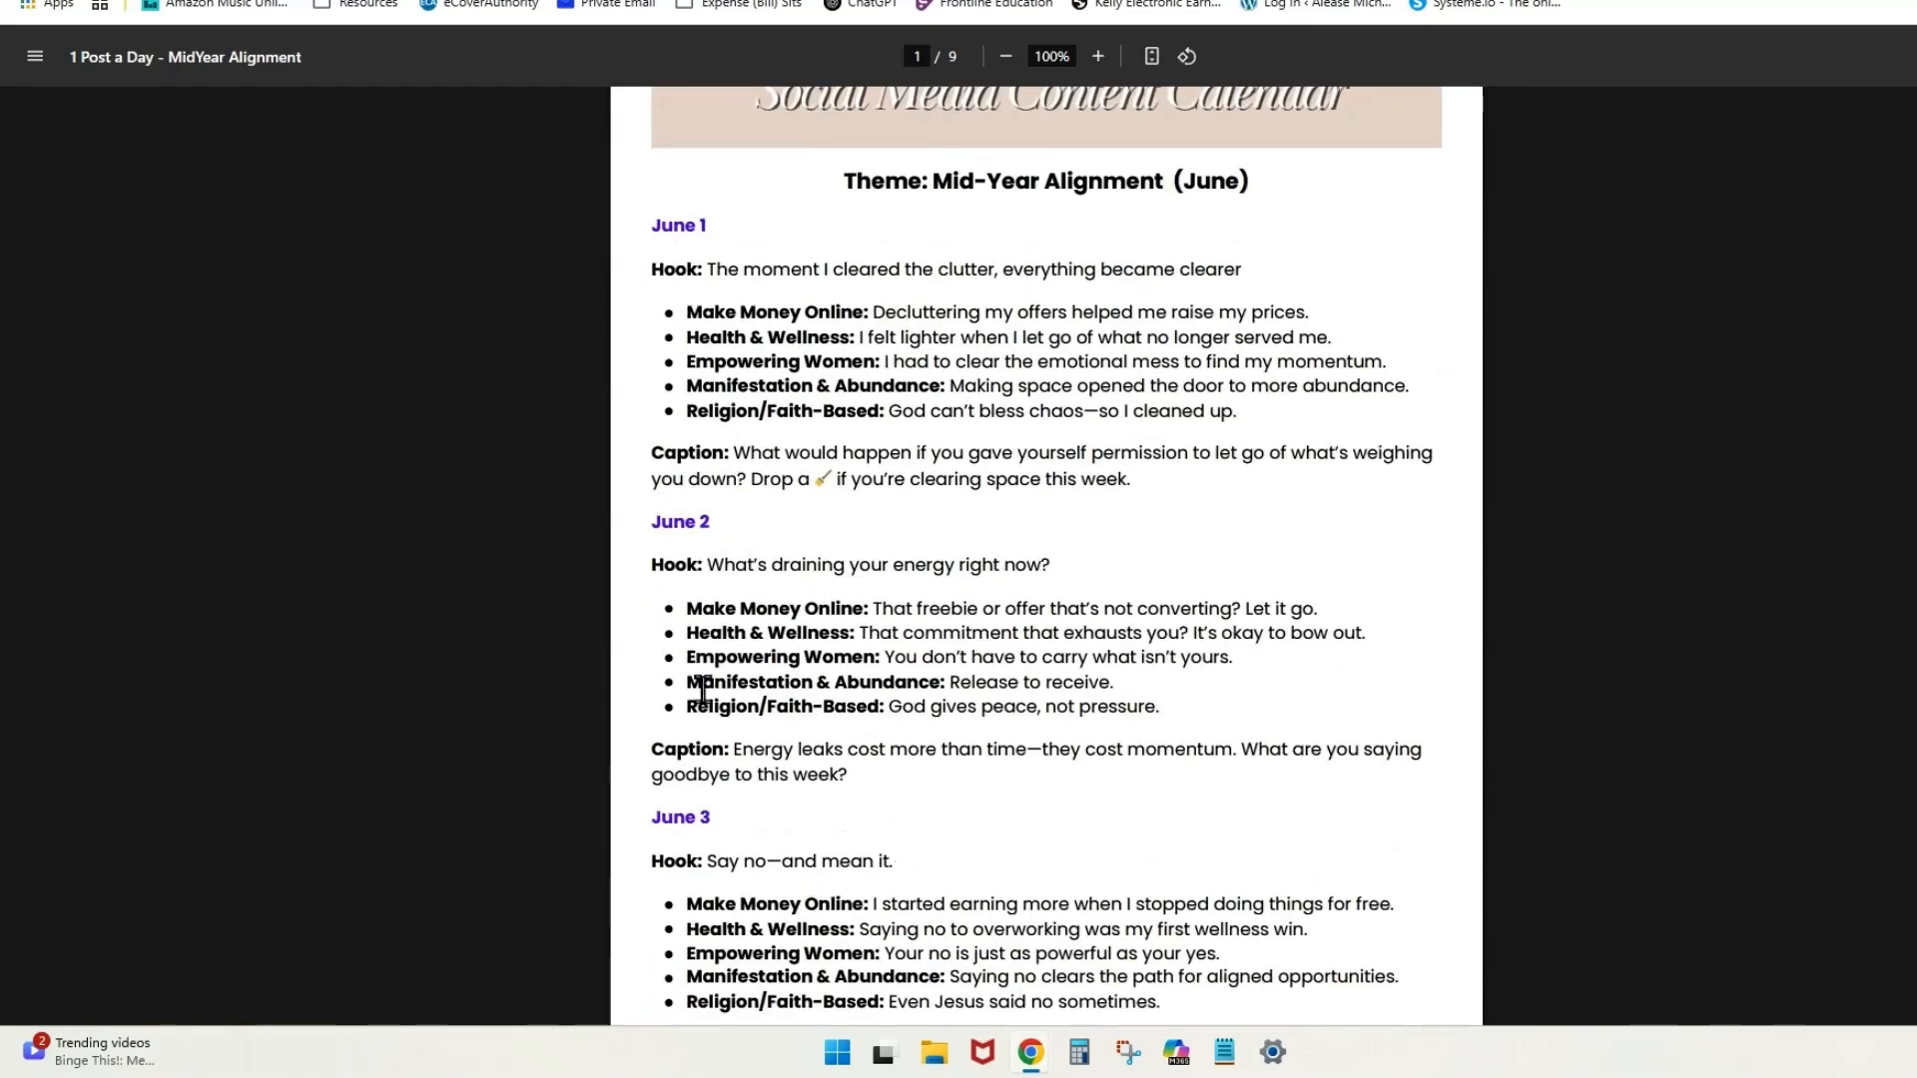
{"action": "scroll", "coordinate": [904, 587], "scroll_direction": "down", "scroll_amount": 5}
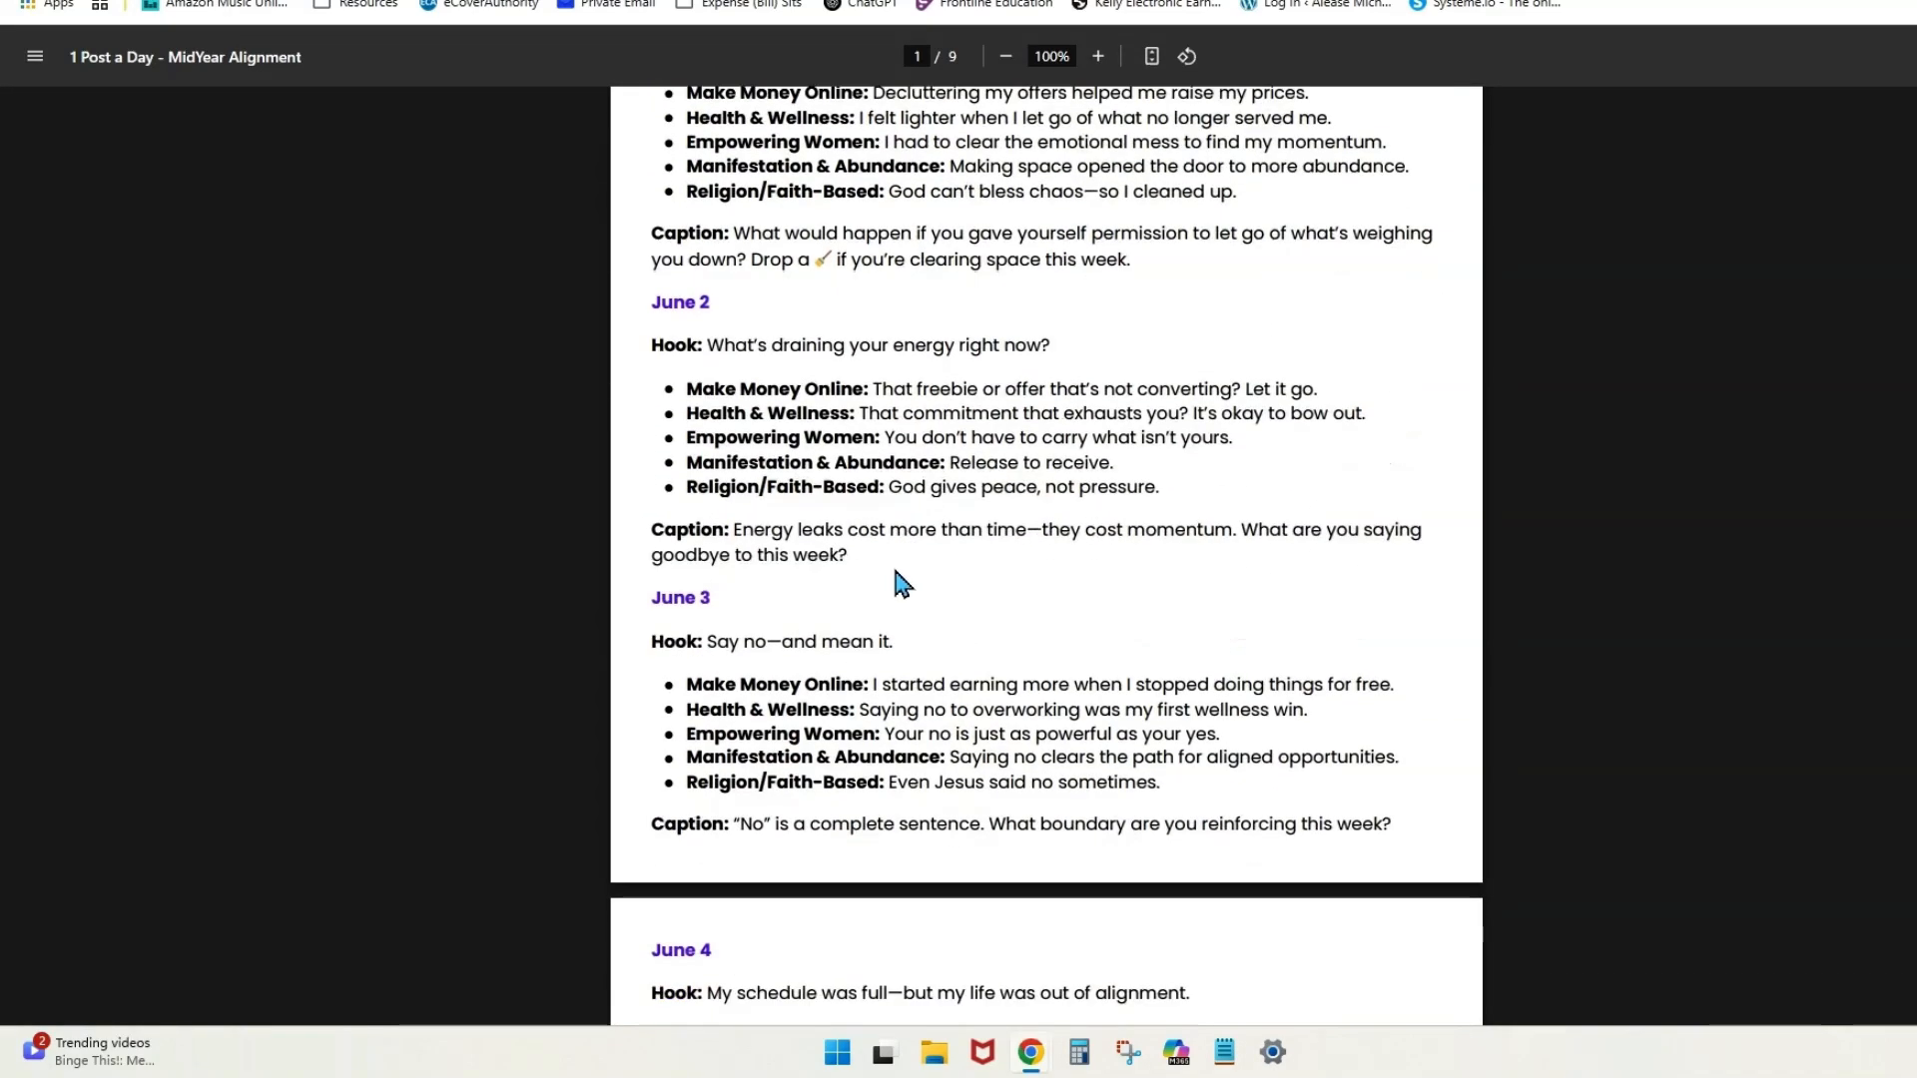
{"action": "scroll", "coordinate": [899, 578], "scroll_direction": "up", "scroll_amount": 5}
{"action": "key", "text": "ctrl+Tab"}
{"action": "scroll", "coordinate": [1223, 478], "scroll_direction": "down", "scroll_amount": 8}
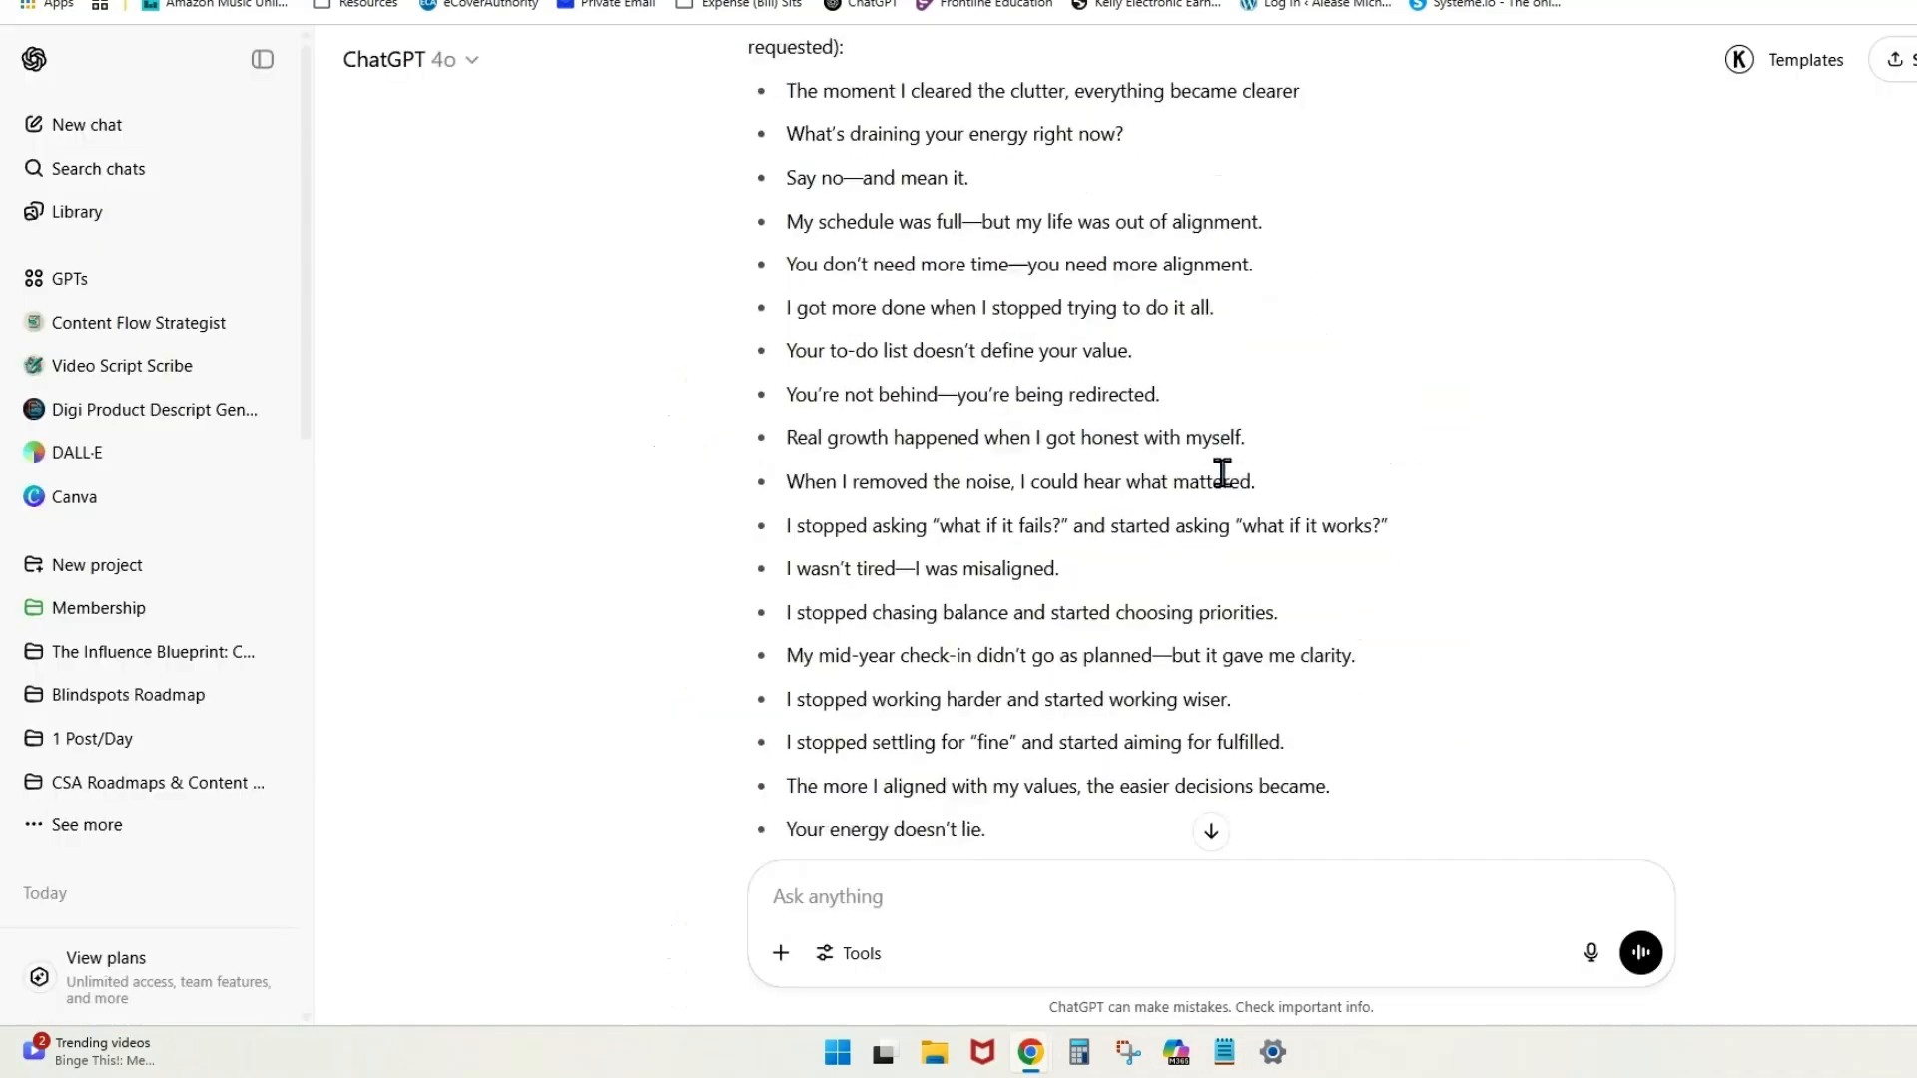
{"action": "scroll", "coordinate": [1228, 485], "scroll_direction": "up", "scroll_amount": 5}
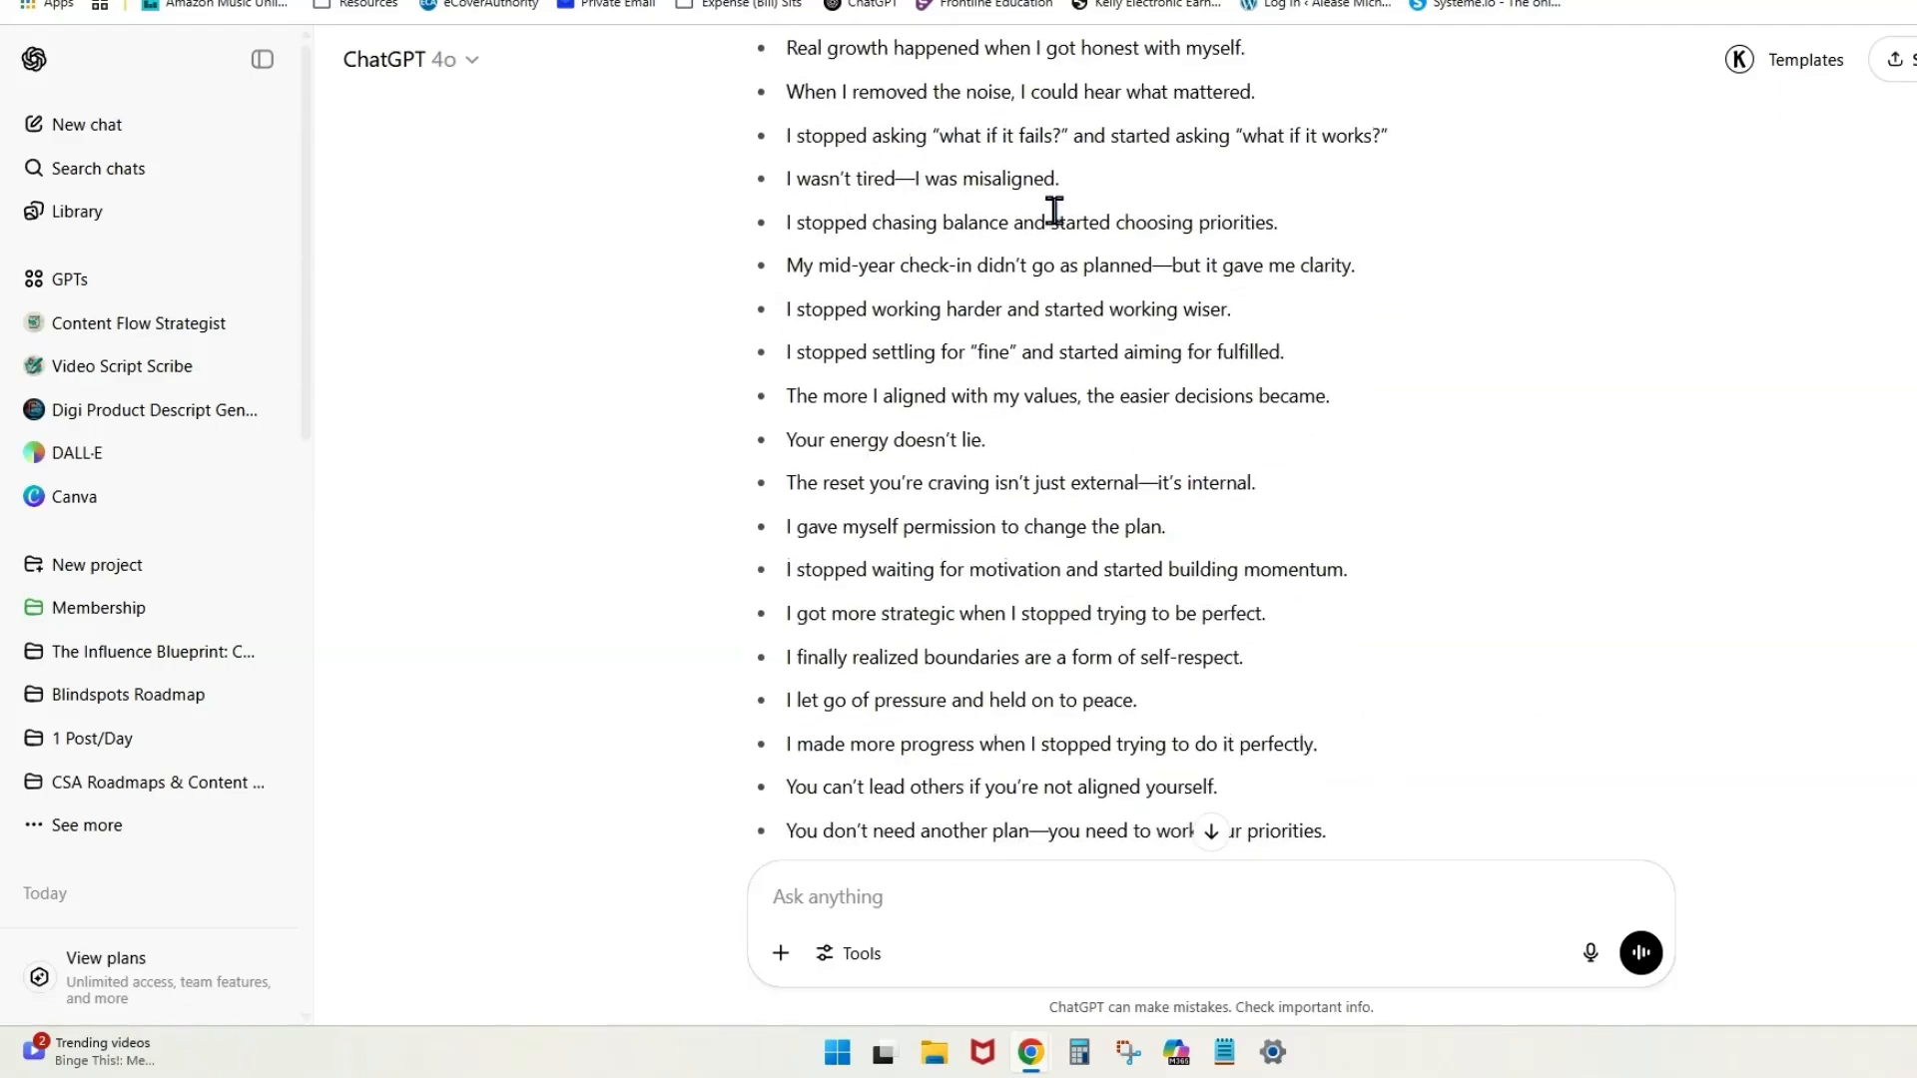
{"action": "scroll", "coordinate": [1053, 209], "scroll_direction": "up", "scroll_amount": 3}
{"action": "scroll", "coordinate": [993, 195], "scroll_direction": "up", "scroll_amount": 1}
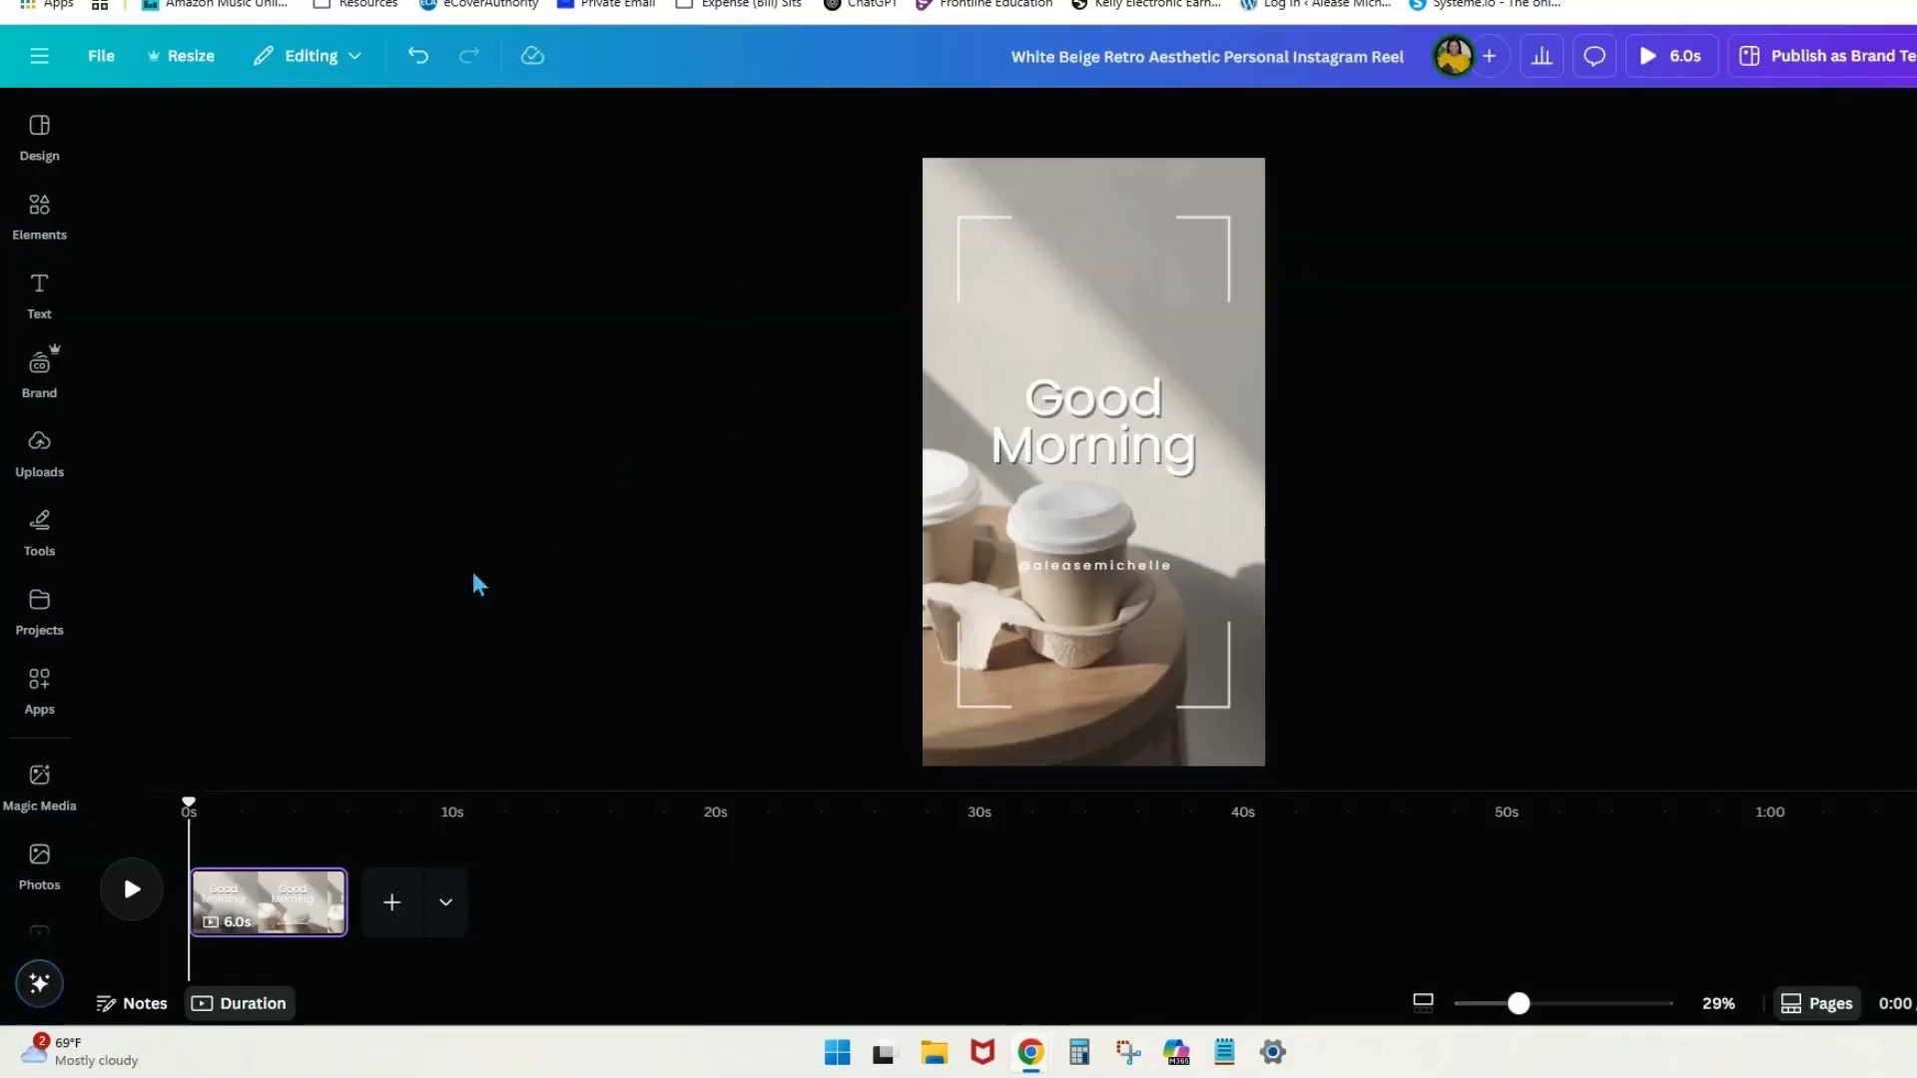
Search the Canva apps for "bulk create" and open the Bulk create app for the reel design.
{"action": "left_click", "coordinate": [40, 687]}
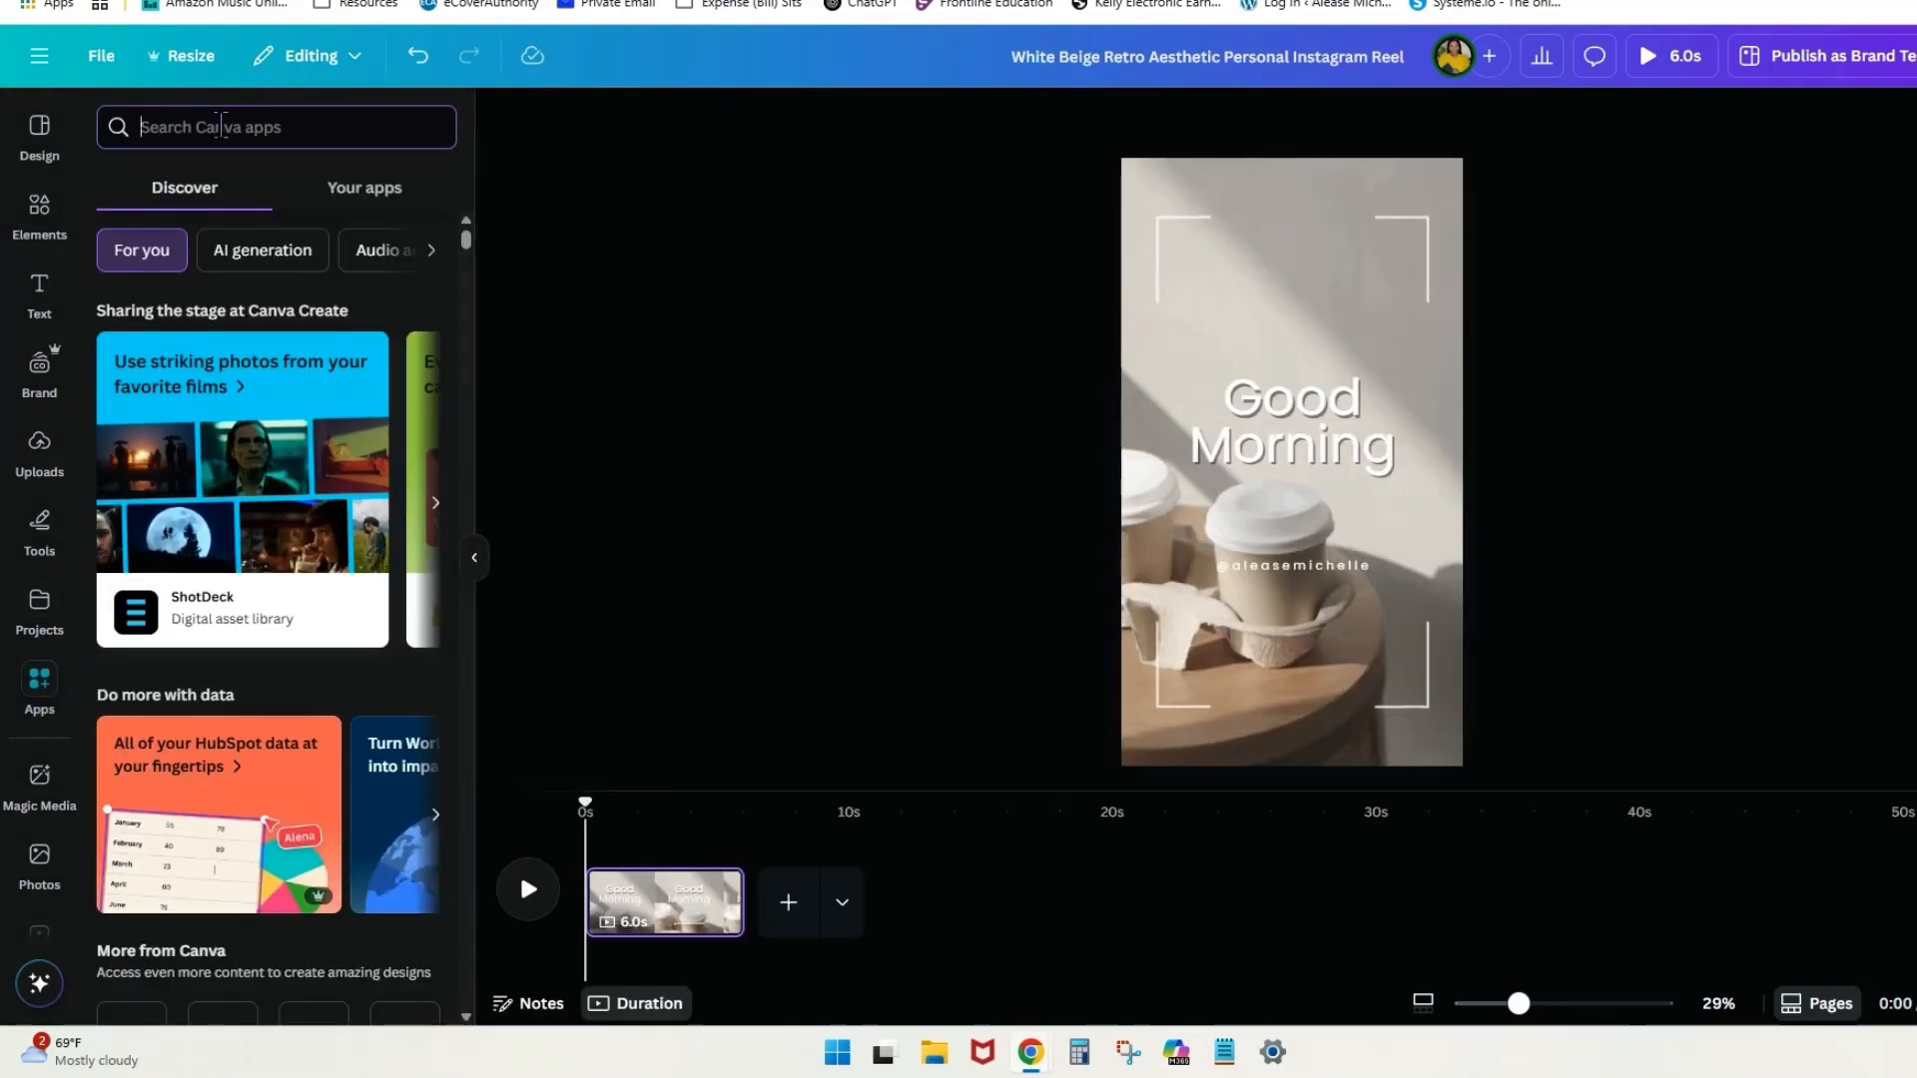
{"action": "type", "text": "bulk create"}
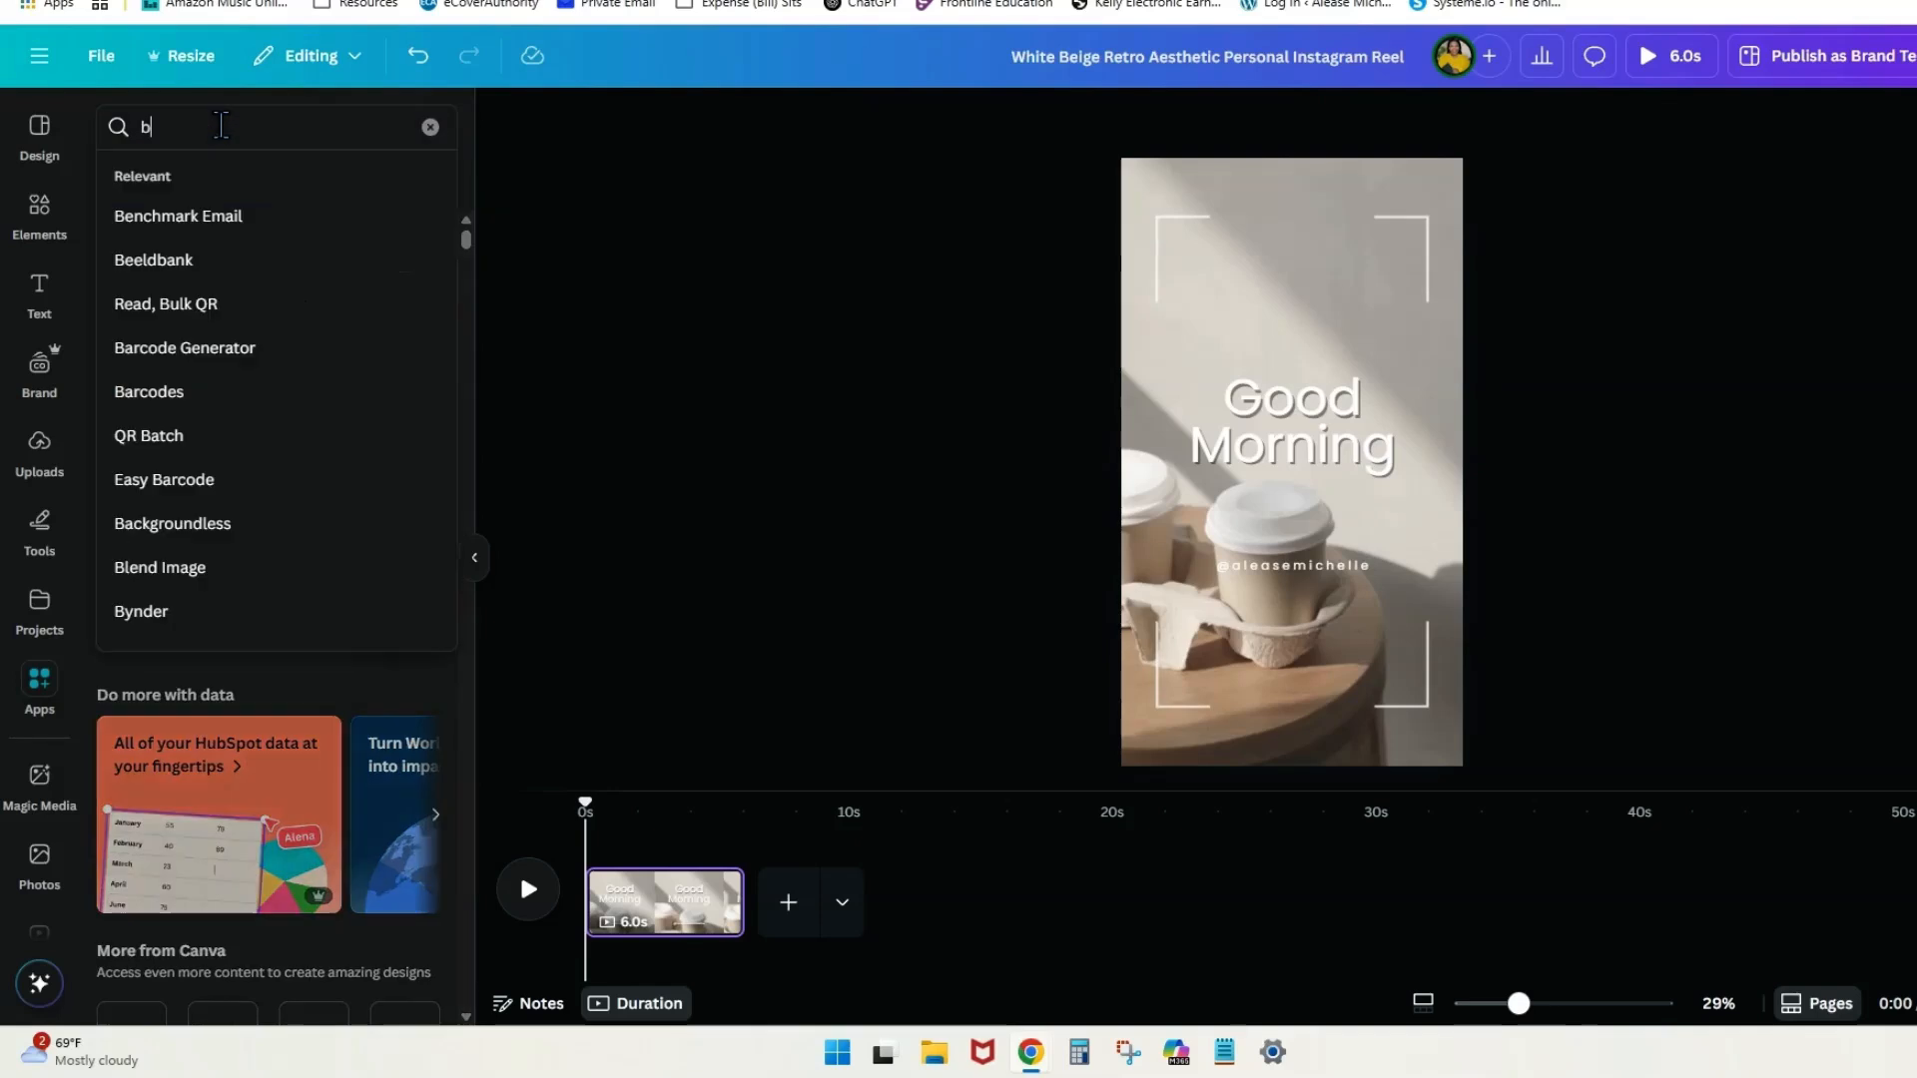
{"action": "key", "text": "Return"}
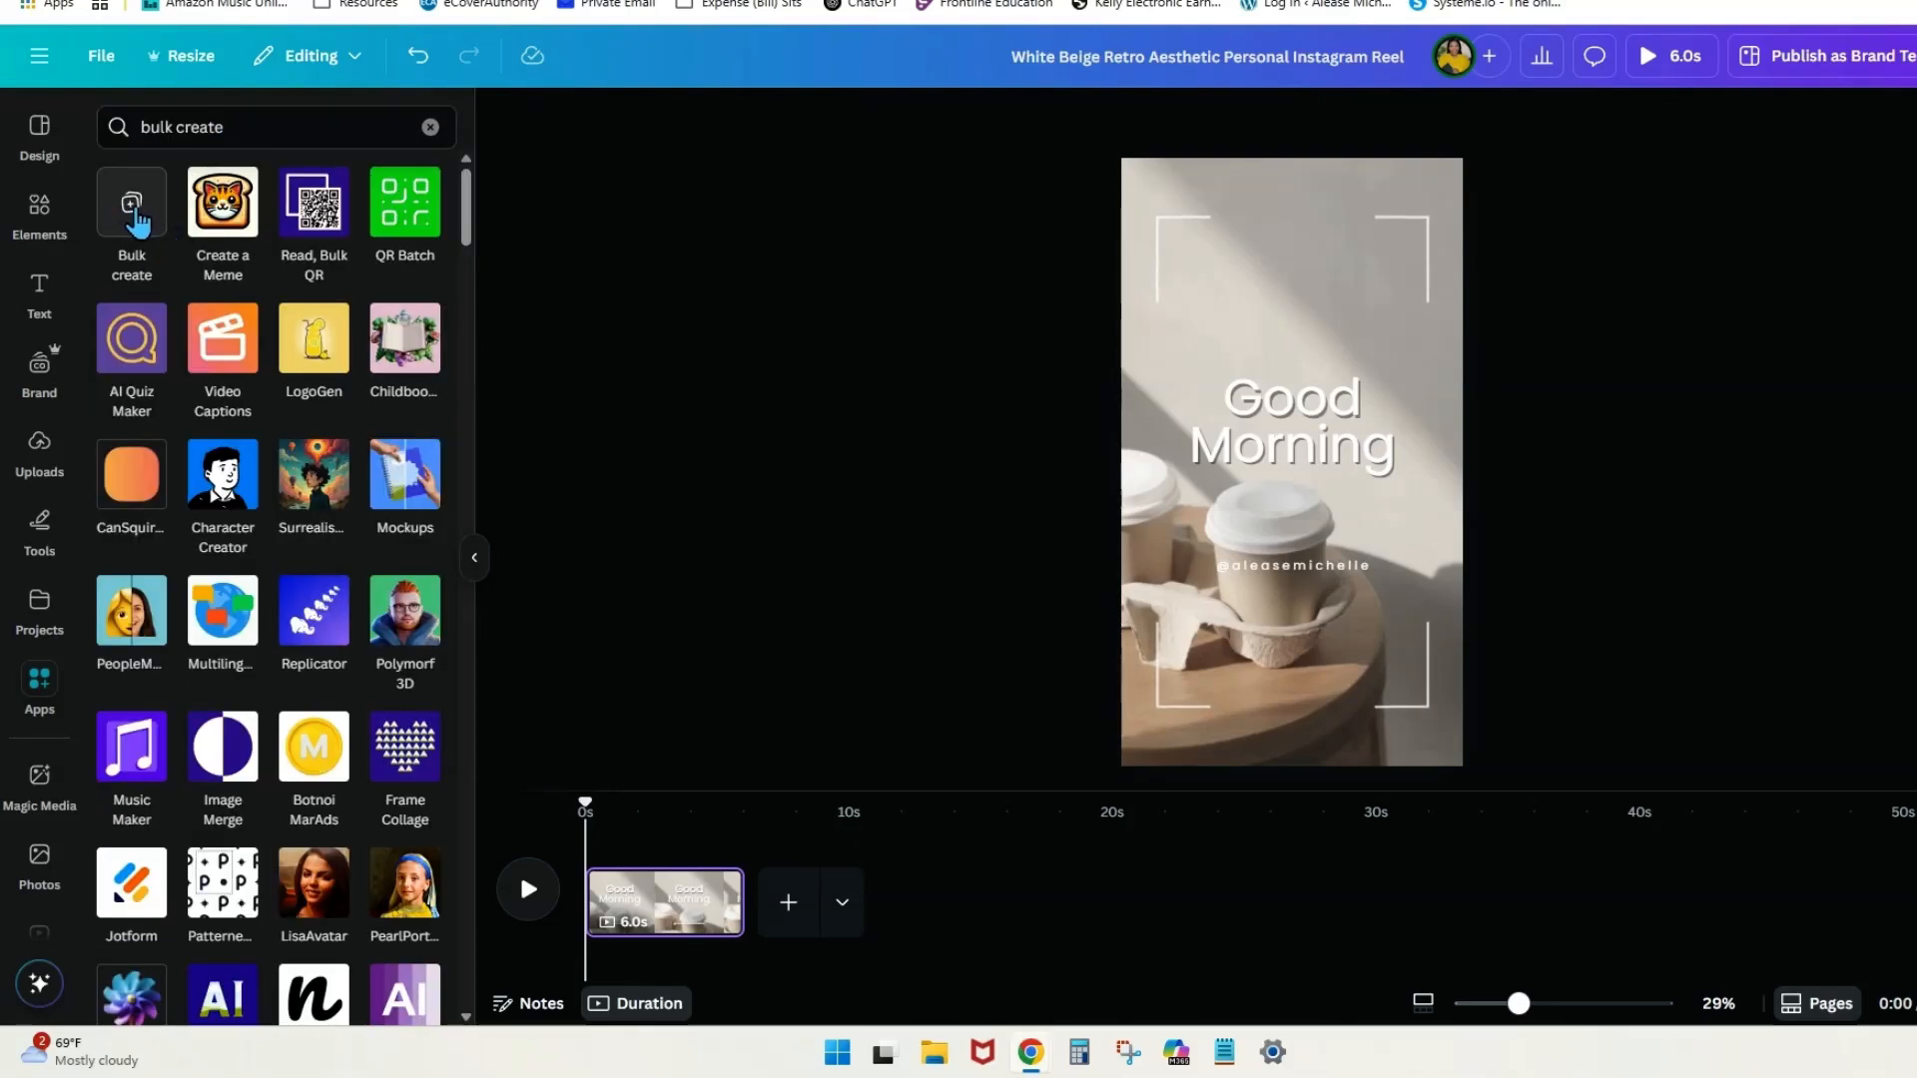
{"action": "left_click", "coordinate": [135, 220]}
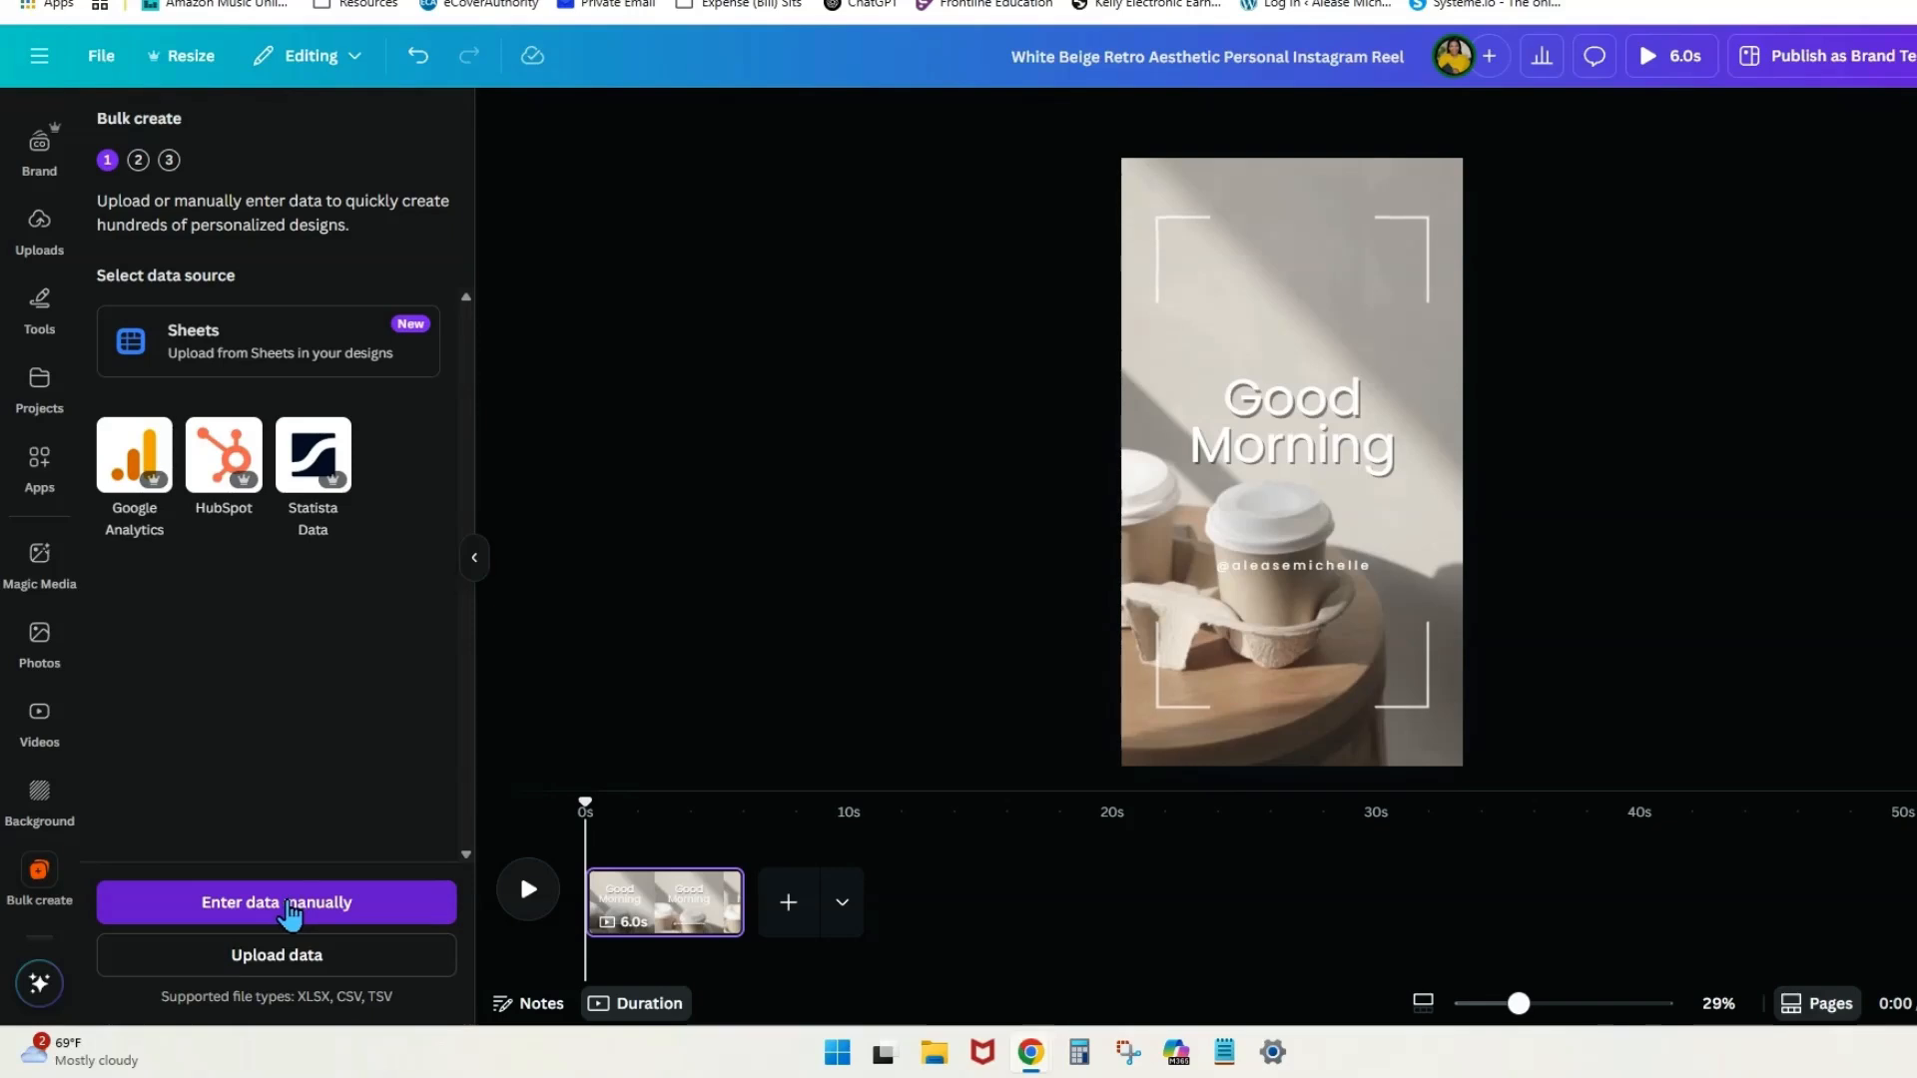
Start manual data entry in Bulk create and clear the sample names and emails from the table.
{"action": "left_click", "coordinate": [287, 904]}
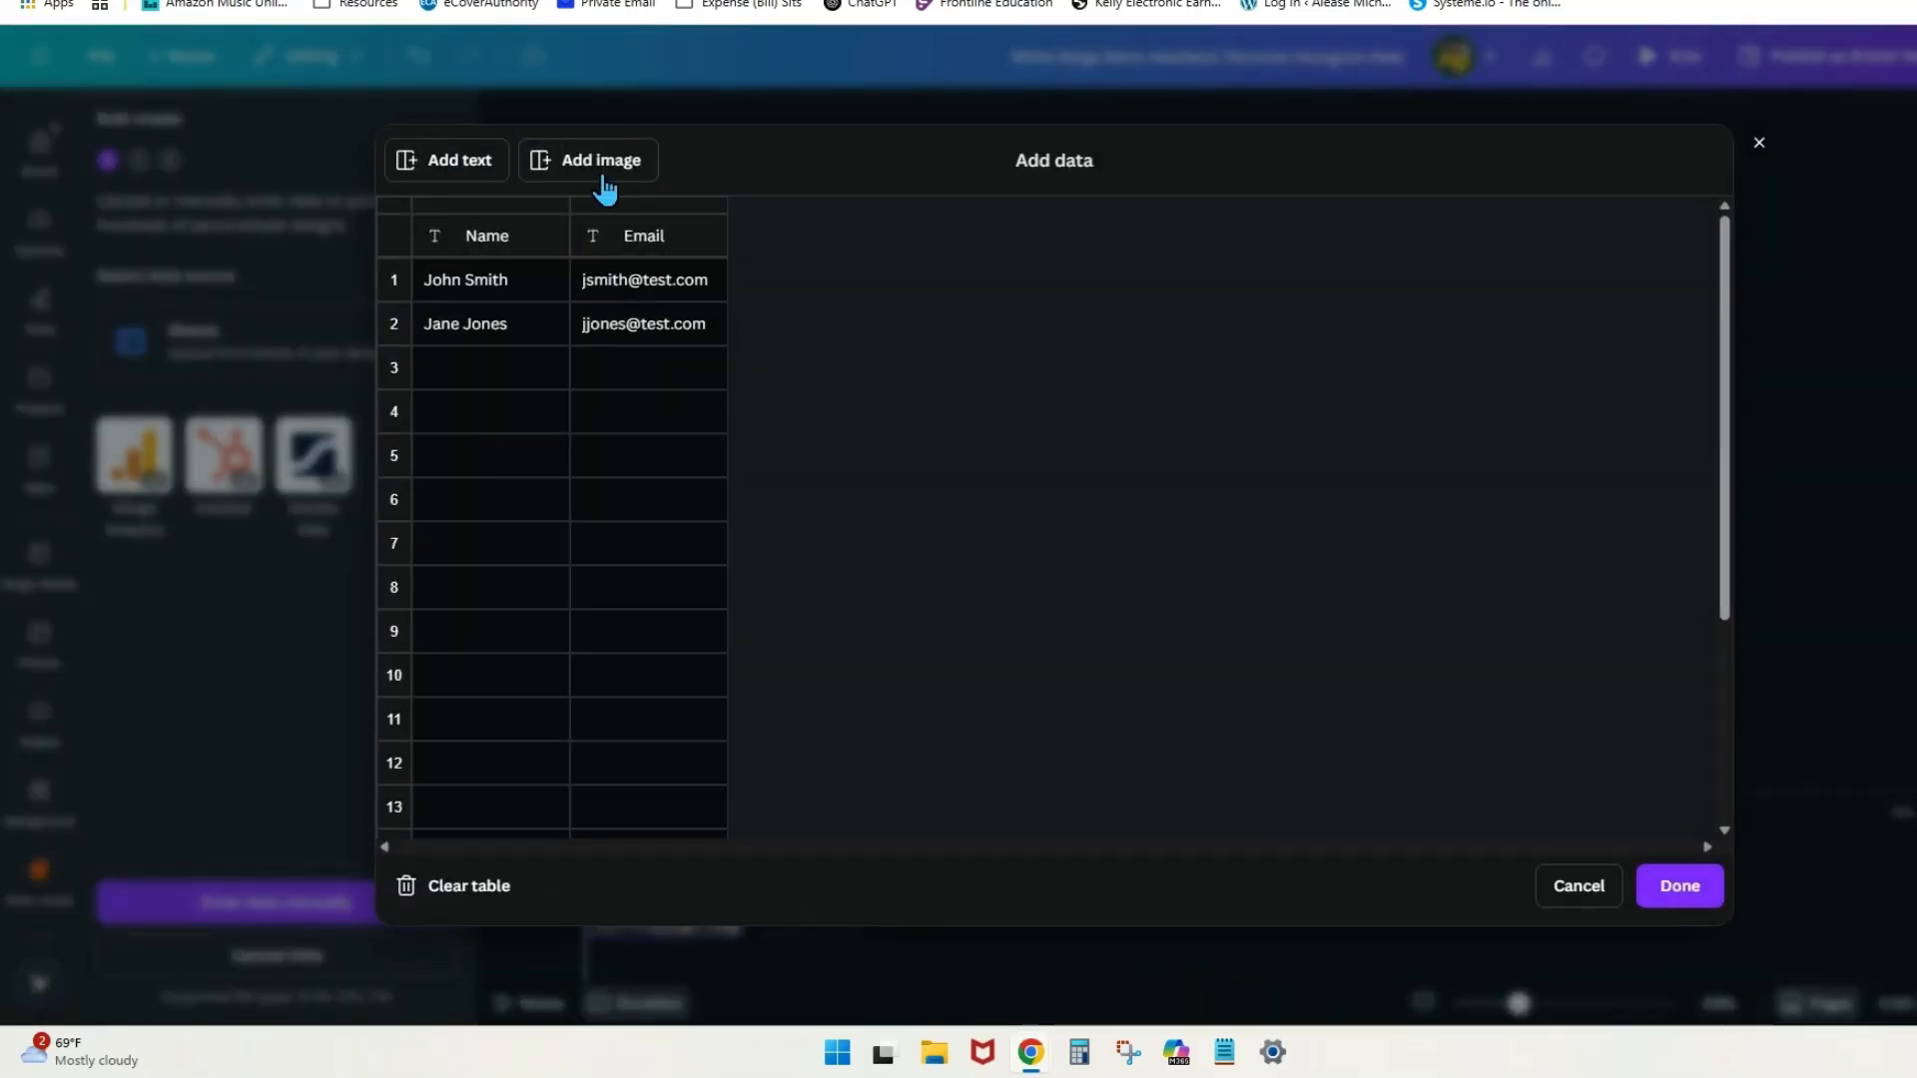
{"action": "left_click", "coordinate": [502, 898]}
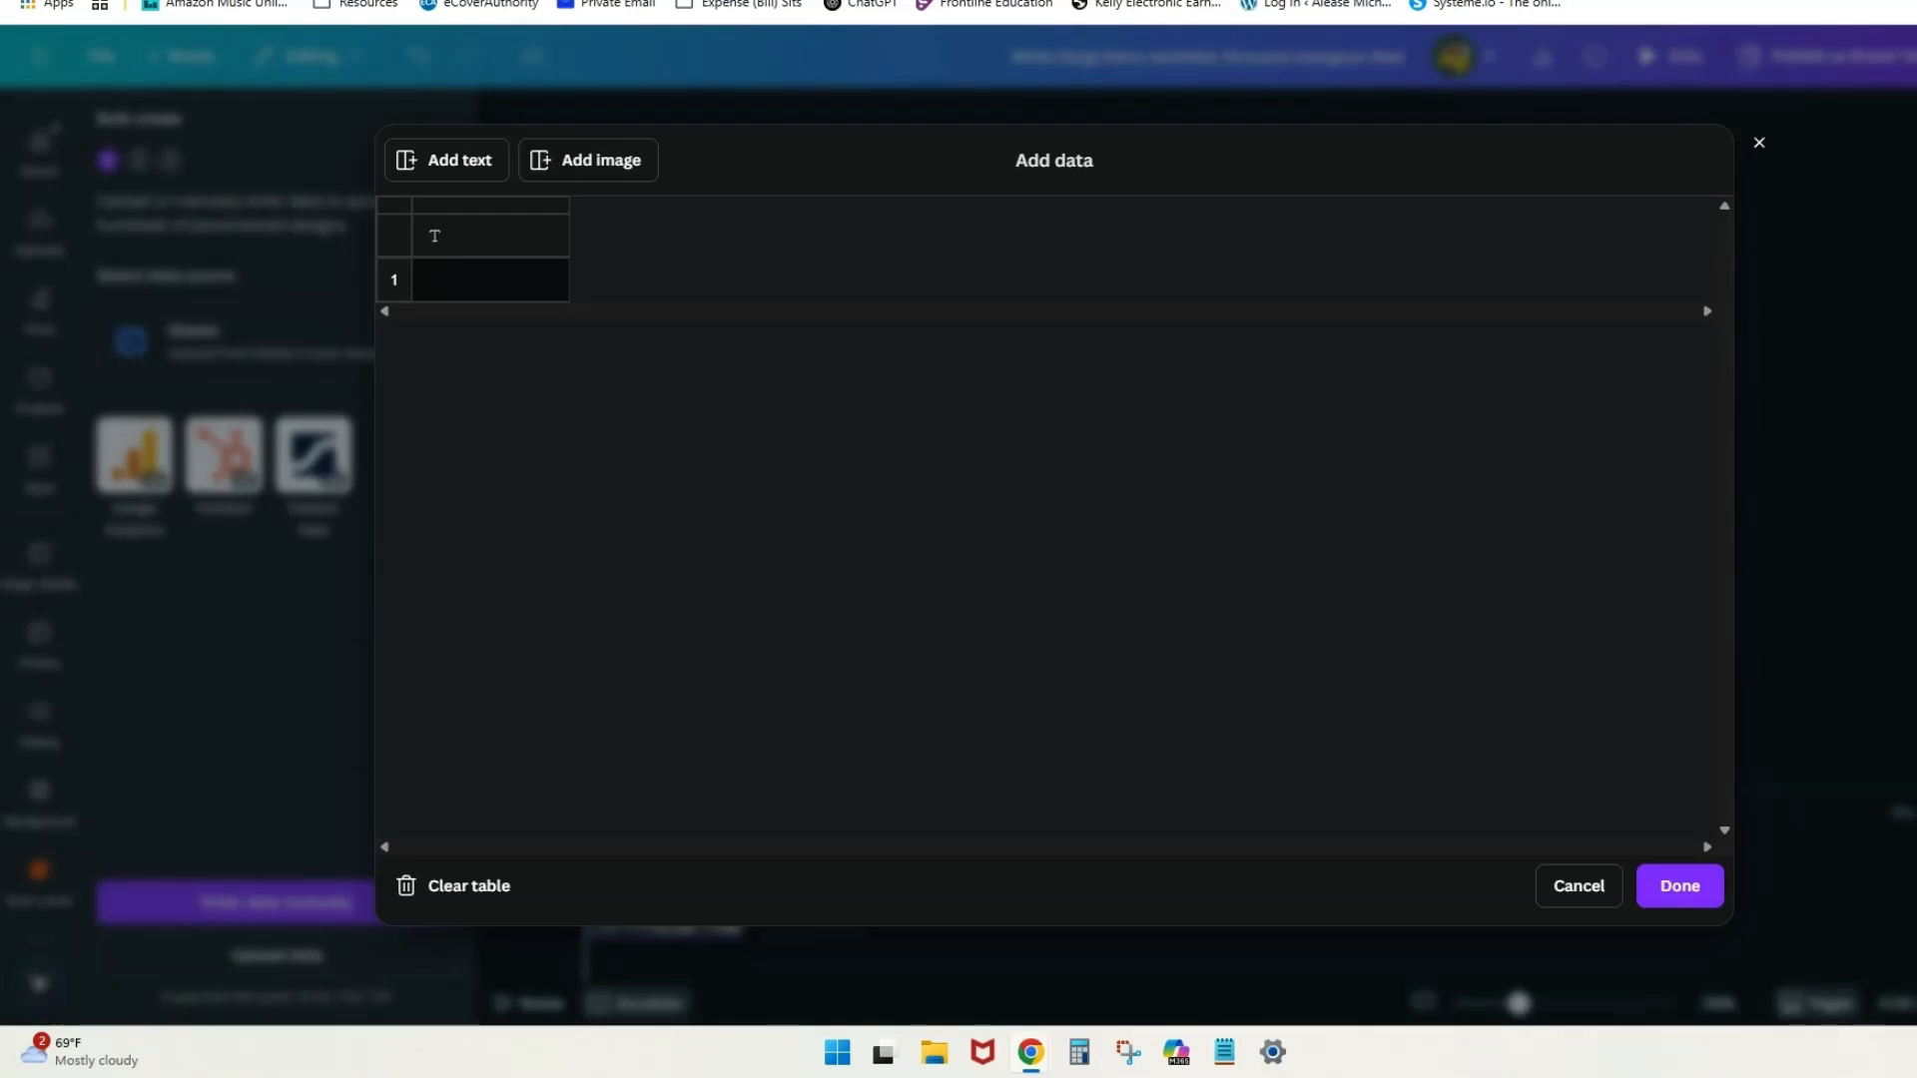
Switch to ChatGPT and copy the full bulleted list of hooks, starting with "The moment I cleared the clutter".
{"action": "key", "text": "ctrl+Tab"}
{"action": "scroll", "coordinate": [1351, 832], "scroll_direction": "down", "scroll_amount": 7}
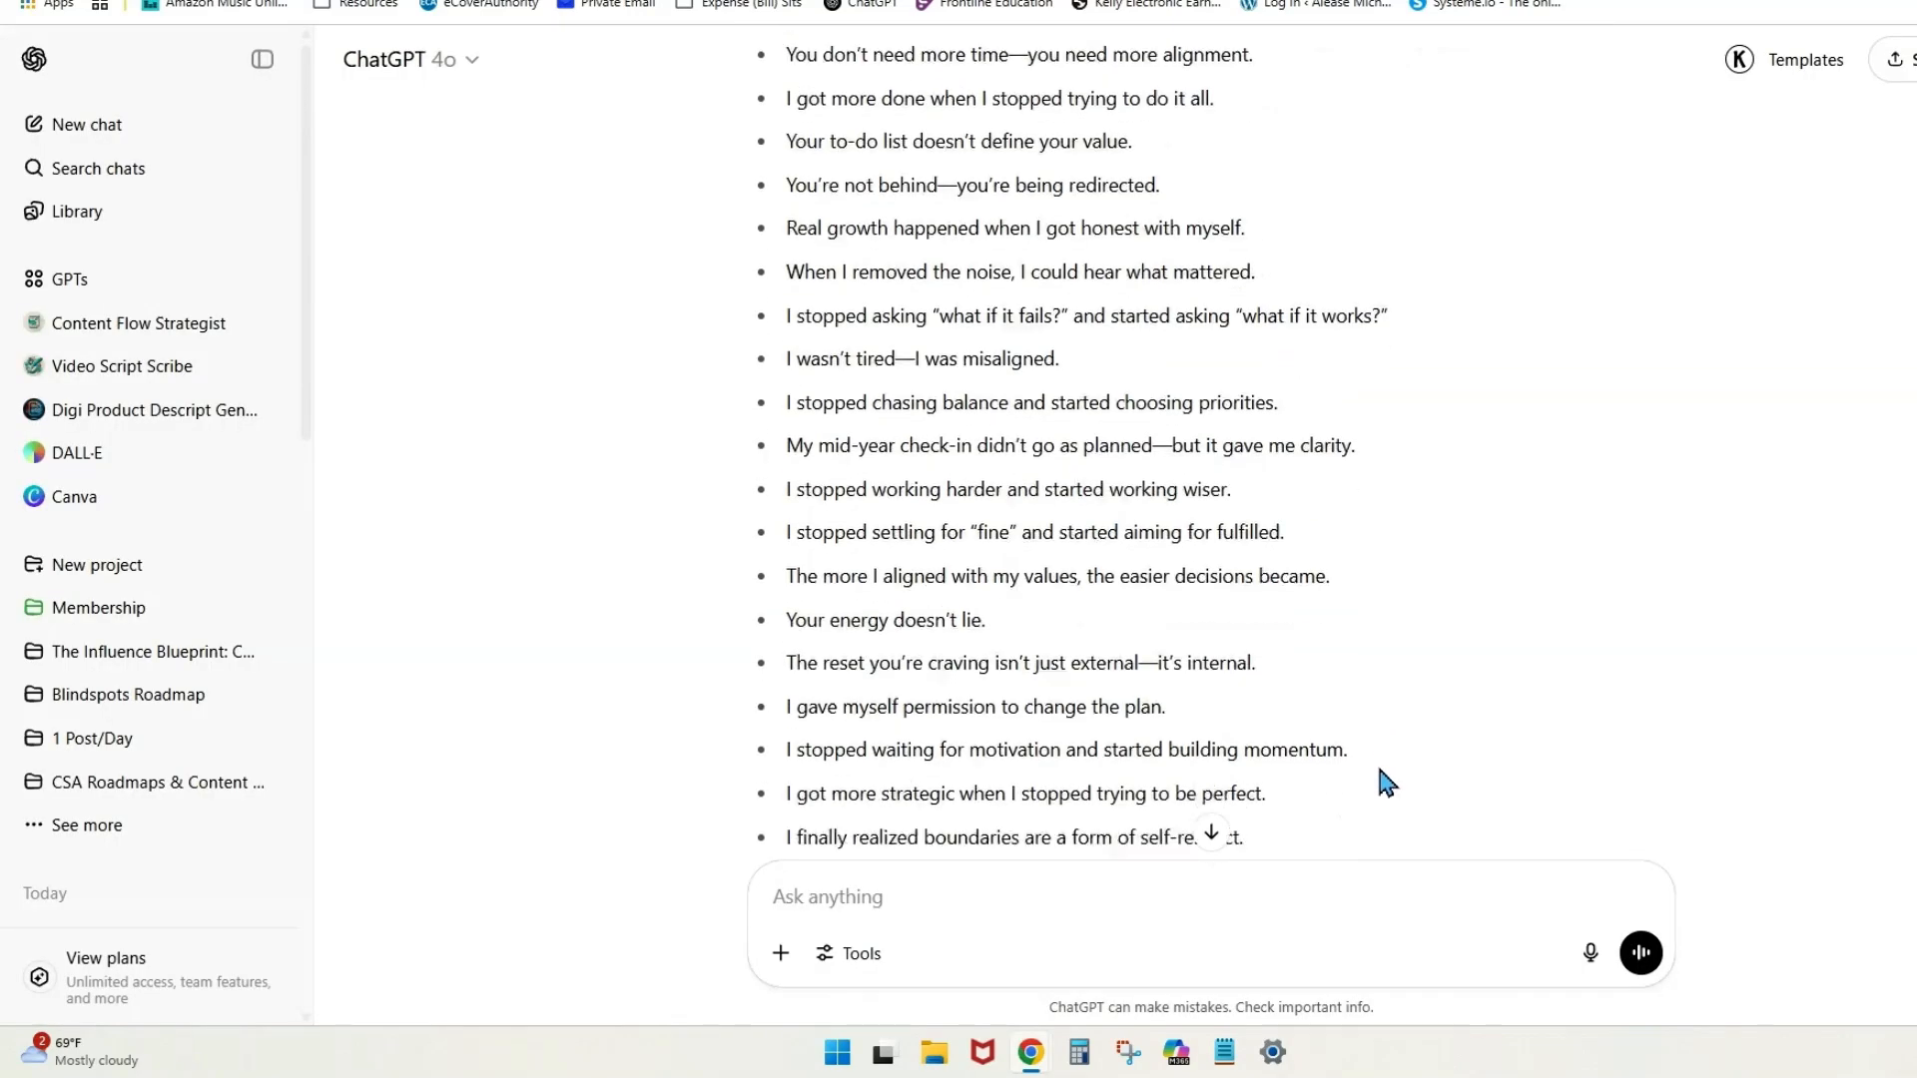
{"action": "left_click_drag", "start_coordinate": [1327, 754], "coordinate": [785, 357]}
{"action": "scroll", "coordinate": [933, 523], "scroll_direction": "up", "scroll_amount": 7}
{"action": "scroll", "coordinate": [910, 489], "scroll_direction": "up", "scroll_amount": 2}
{"action": "right_click", "coordinate": [824, 380]}
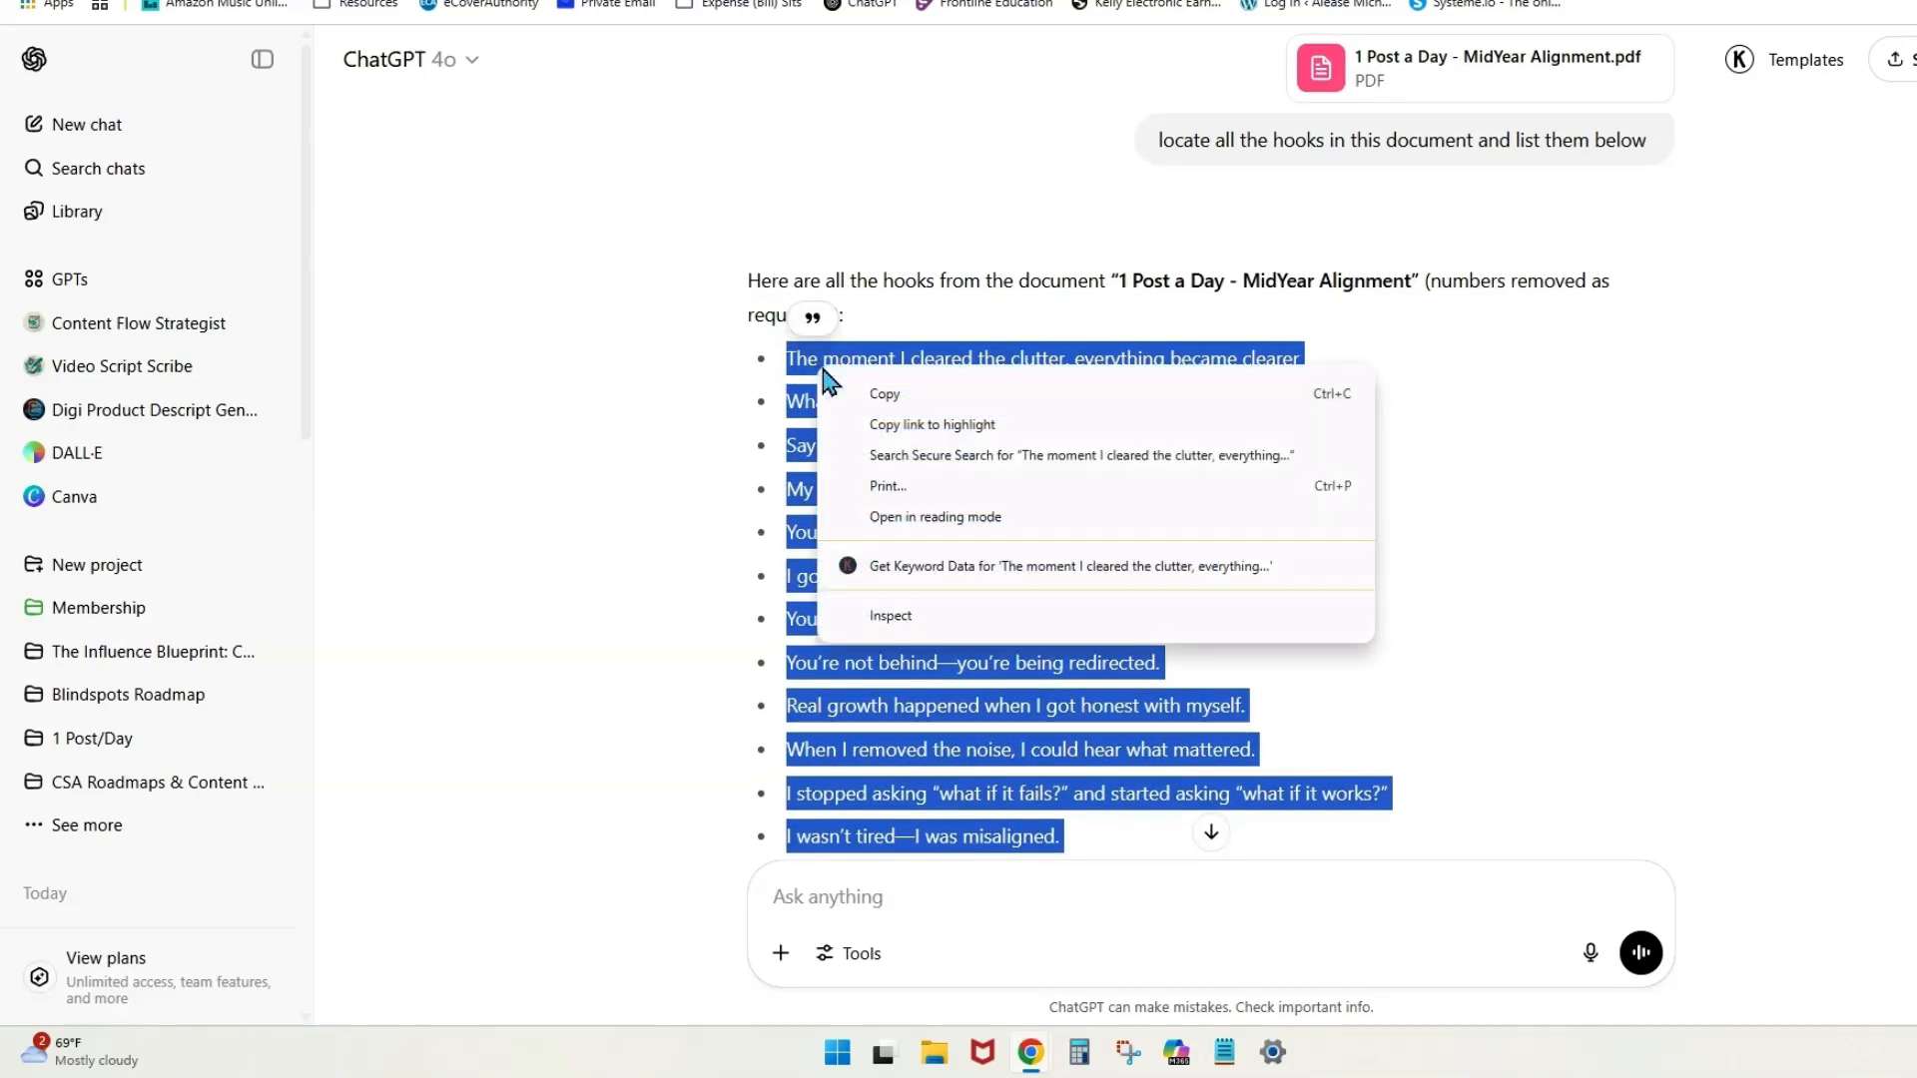
{"action": "left_click", "coordinate": [893, 395]}
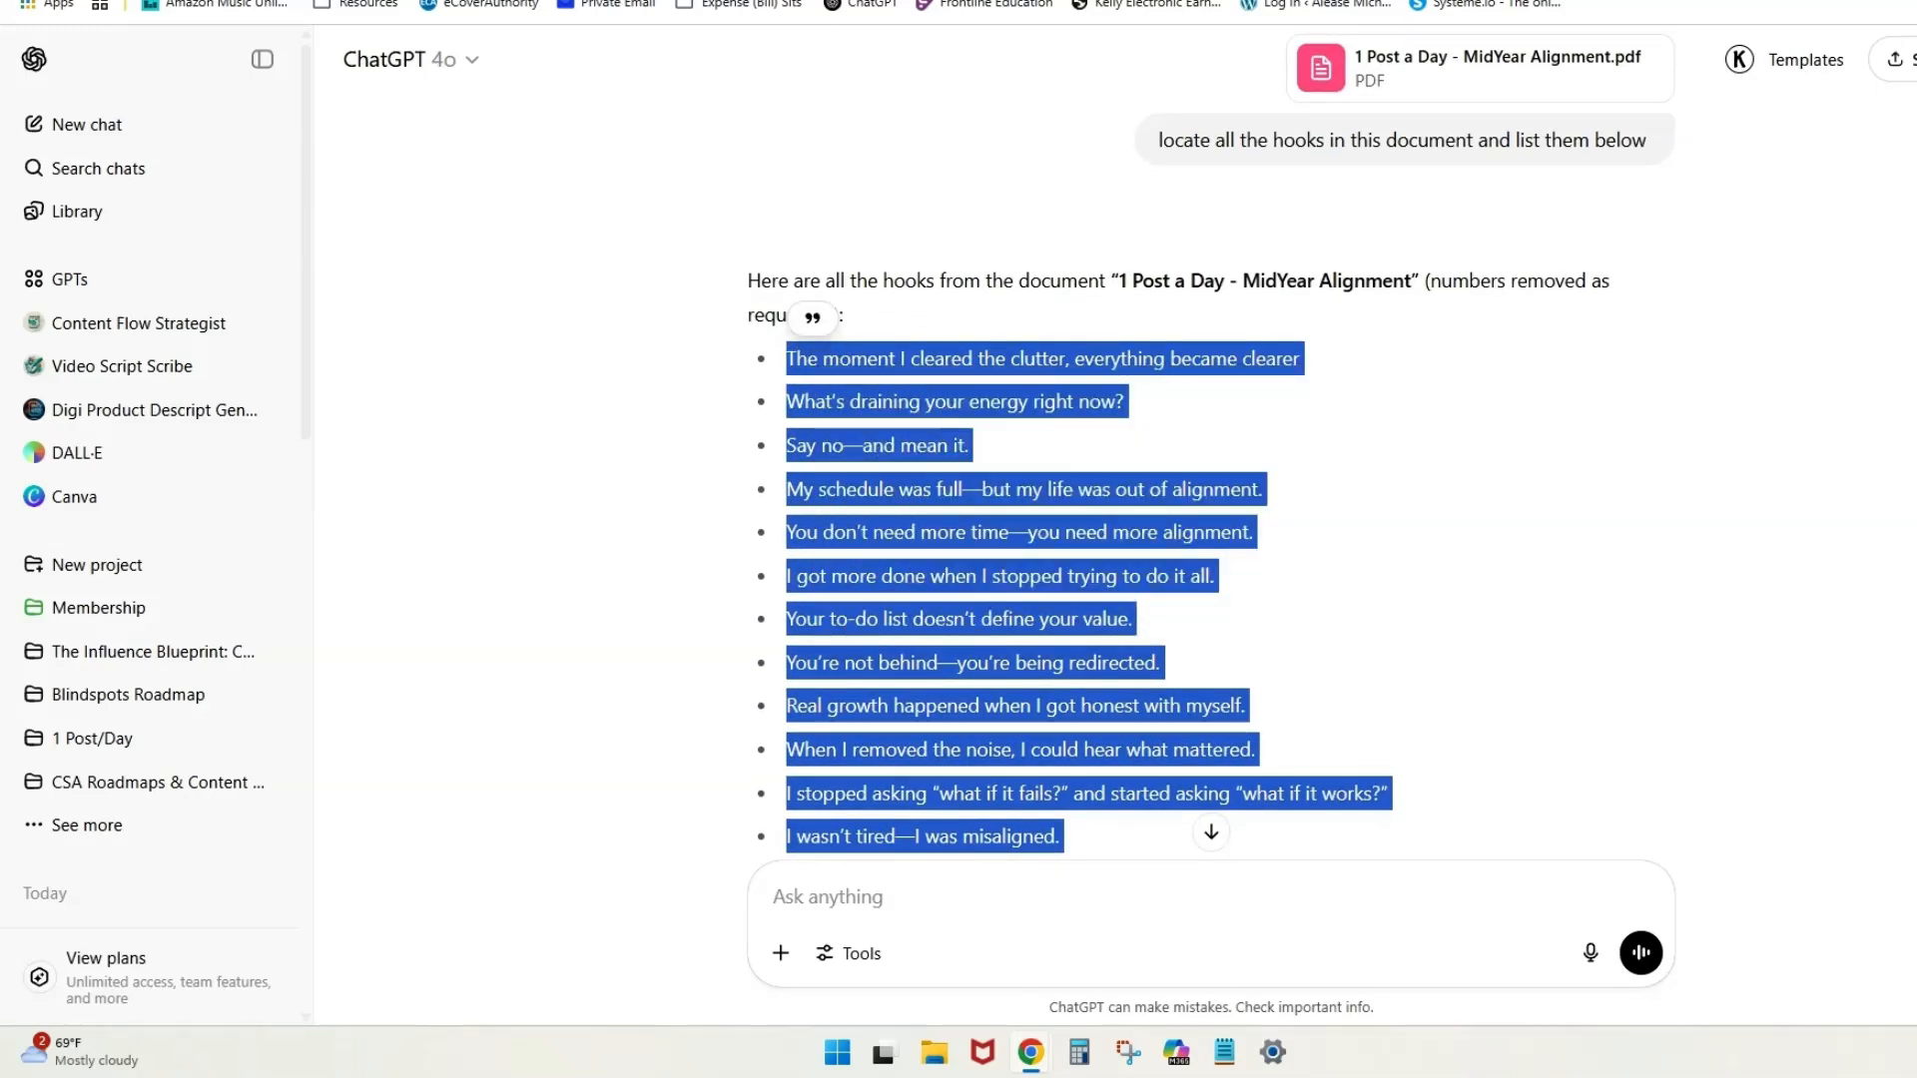
Switch back to the Canva data table, name the text column "hooks", paste the copied hooks from row 1 down, and finish data entry.
{"action": "key", "text": "ctrl+Tab"}
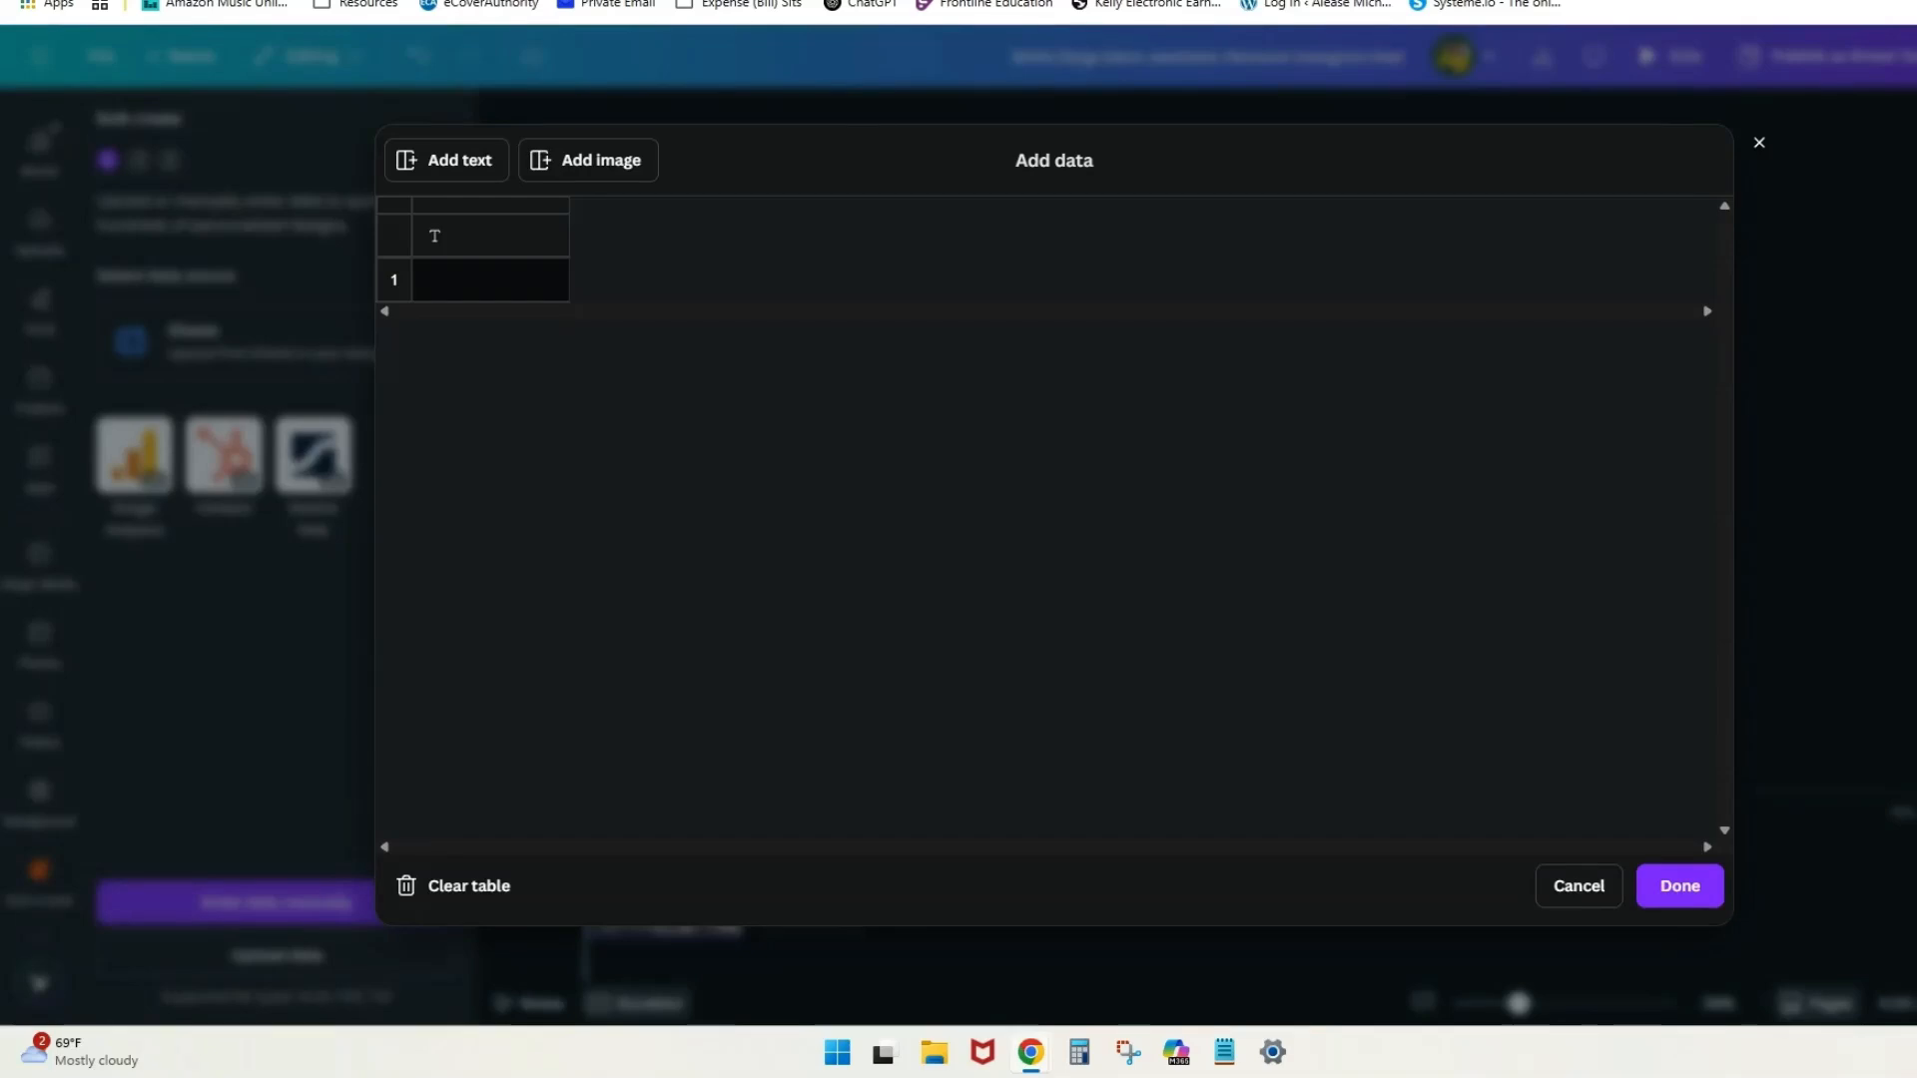
{"action": "left_click", "coordinate": [446, 247]}
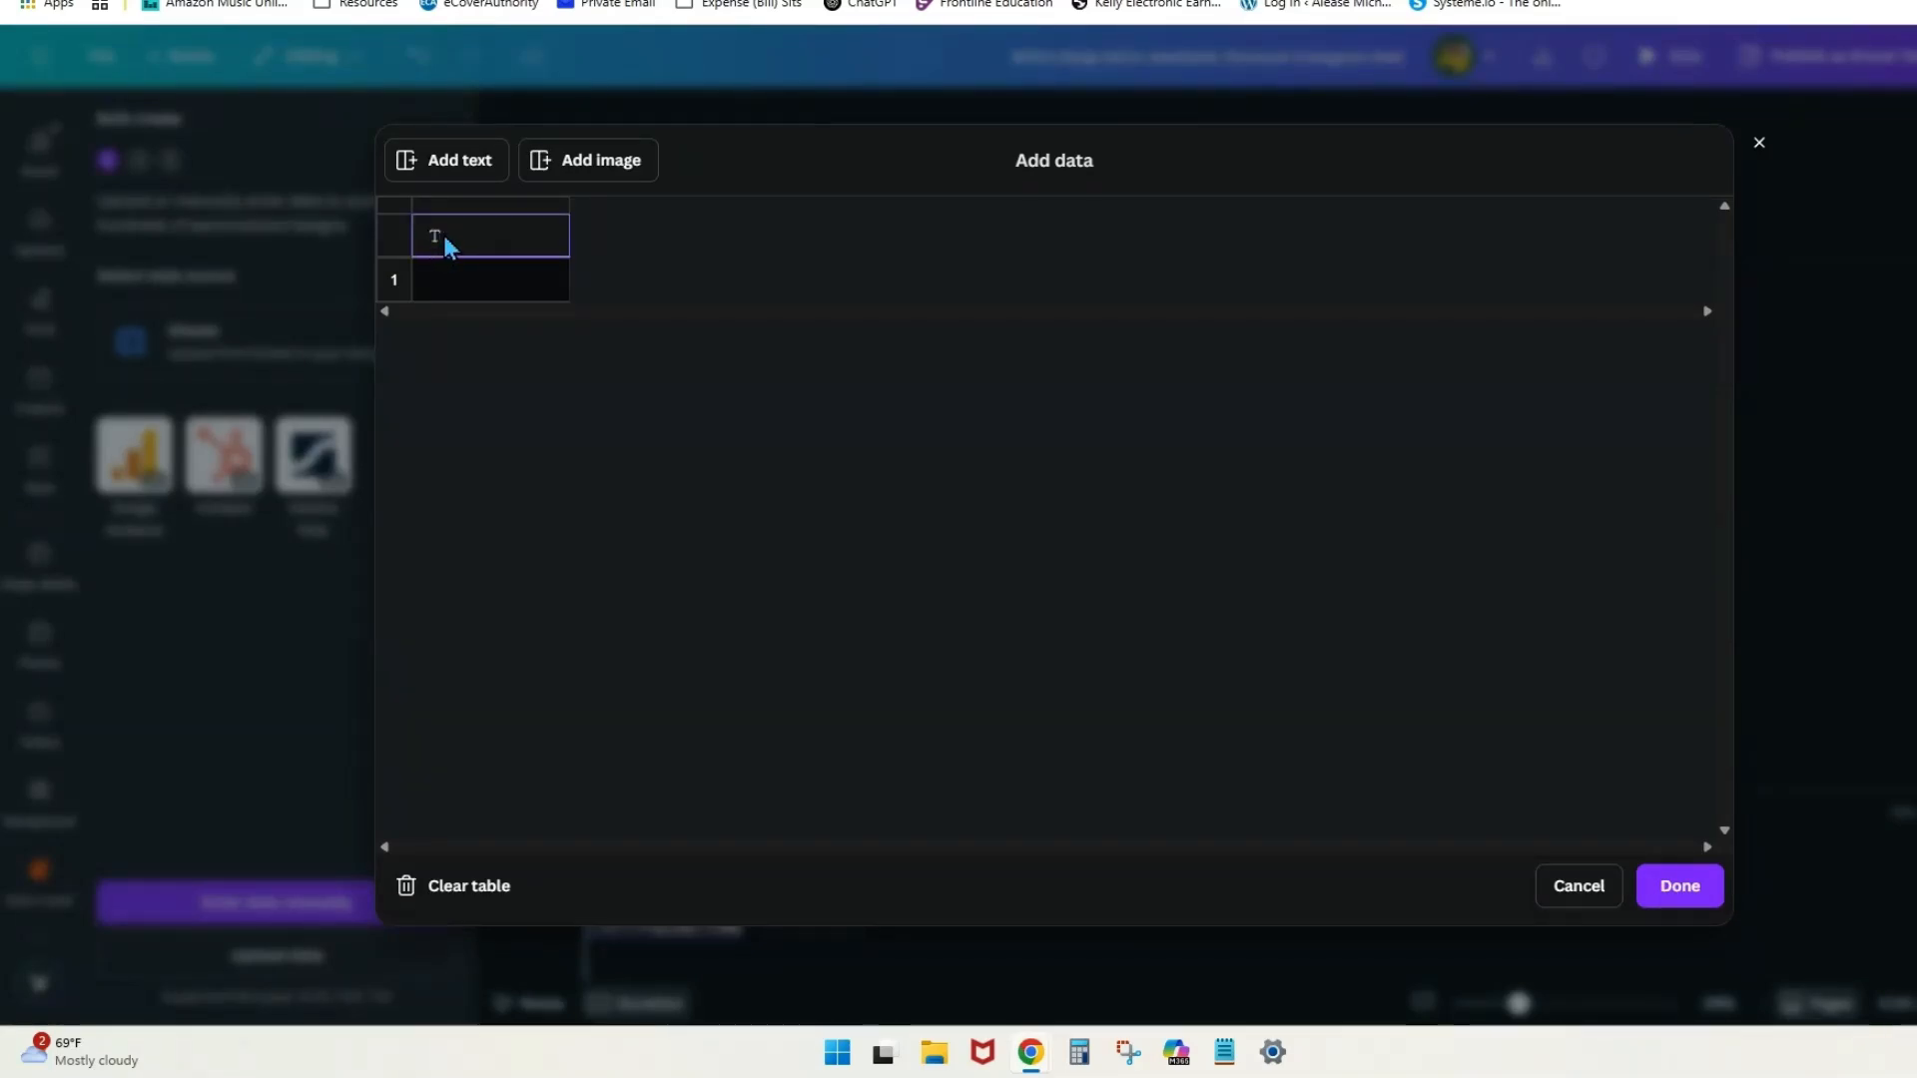
{"action": "type", "text": "hooks"}
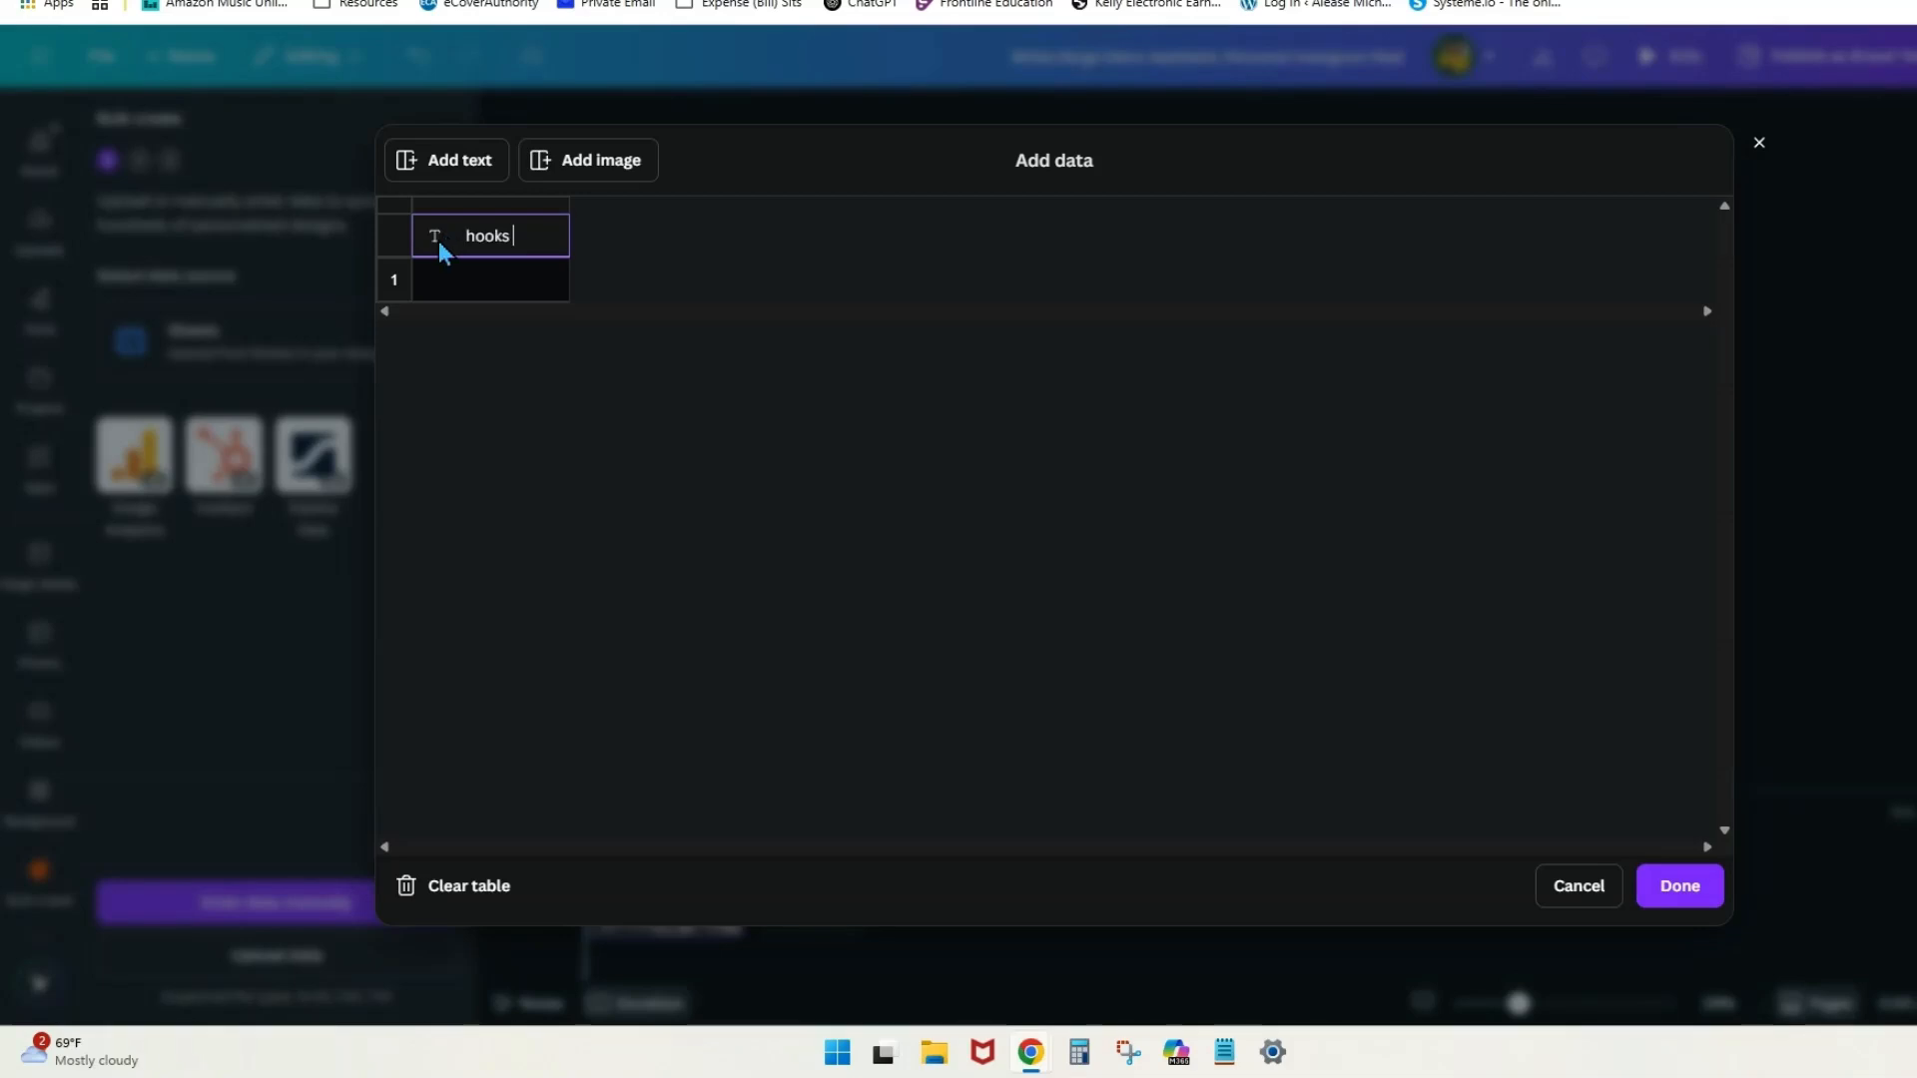
{"action": "left_click", "coordinate": [494, 291]}
{"action": "right_click", "coordinate": [480, 286]}
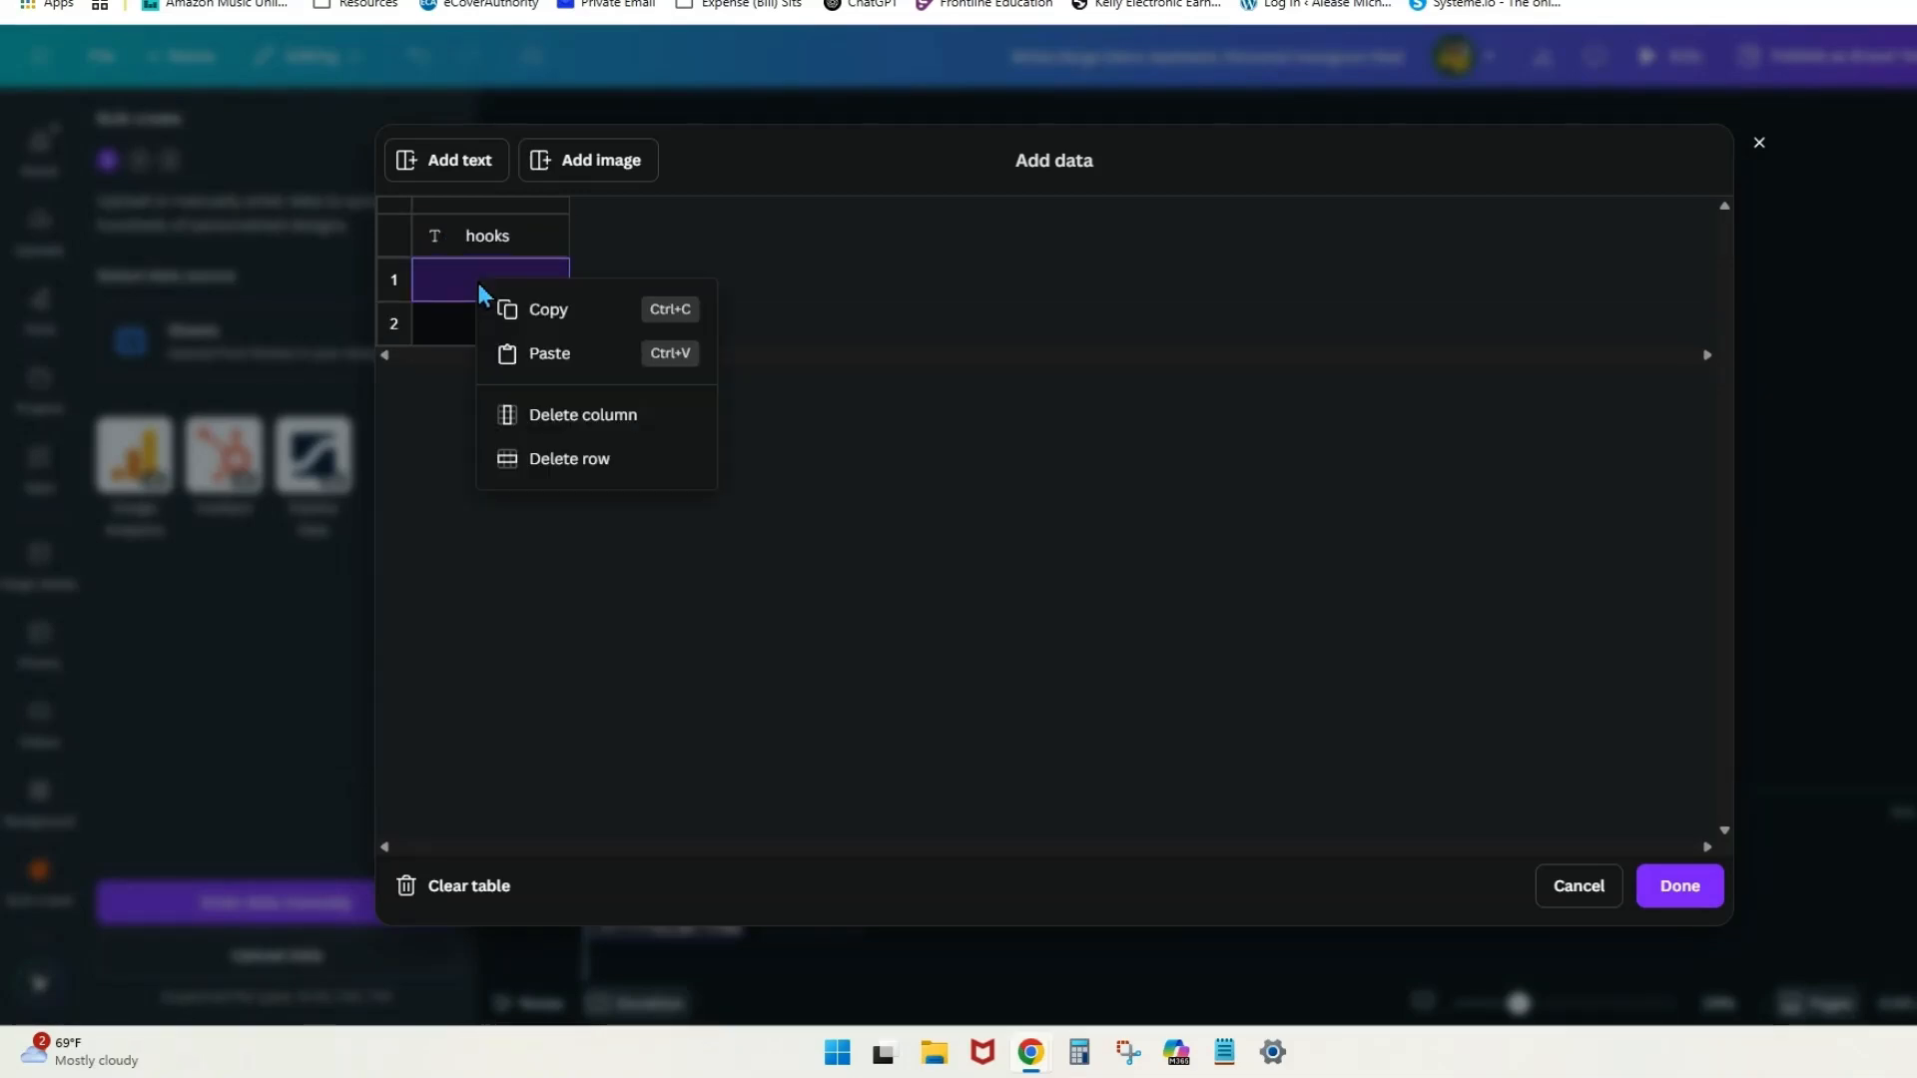
{"action": "left_click", "coordinate": [544, 354]}
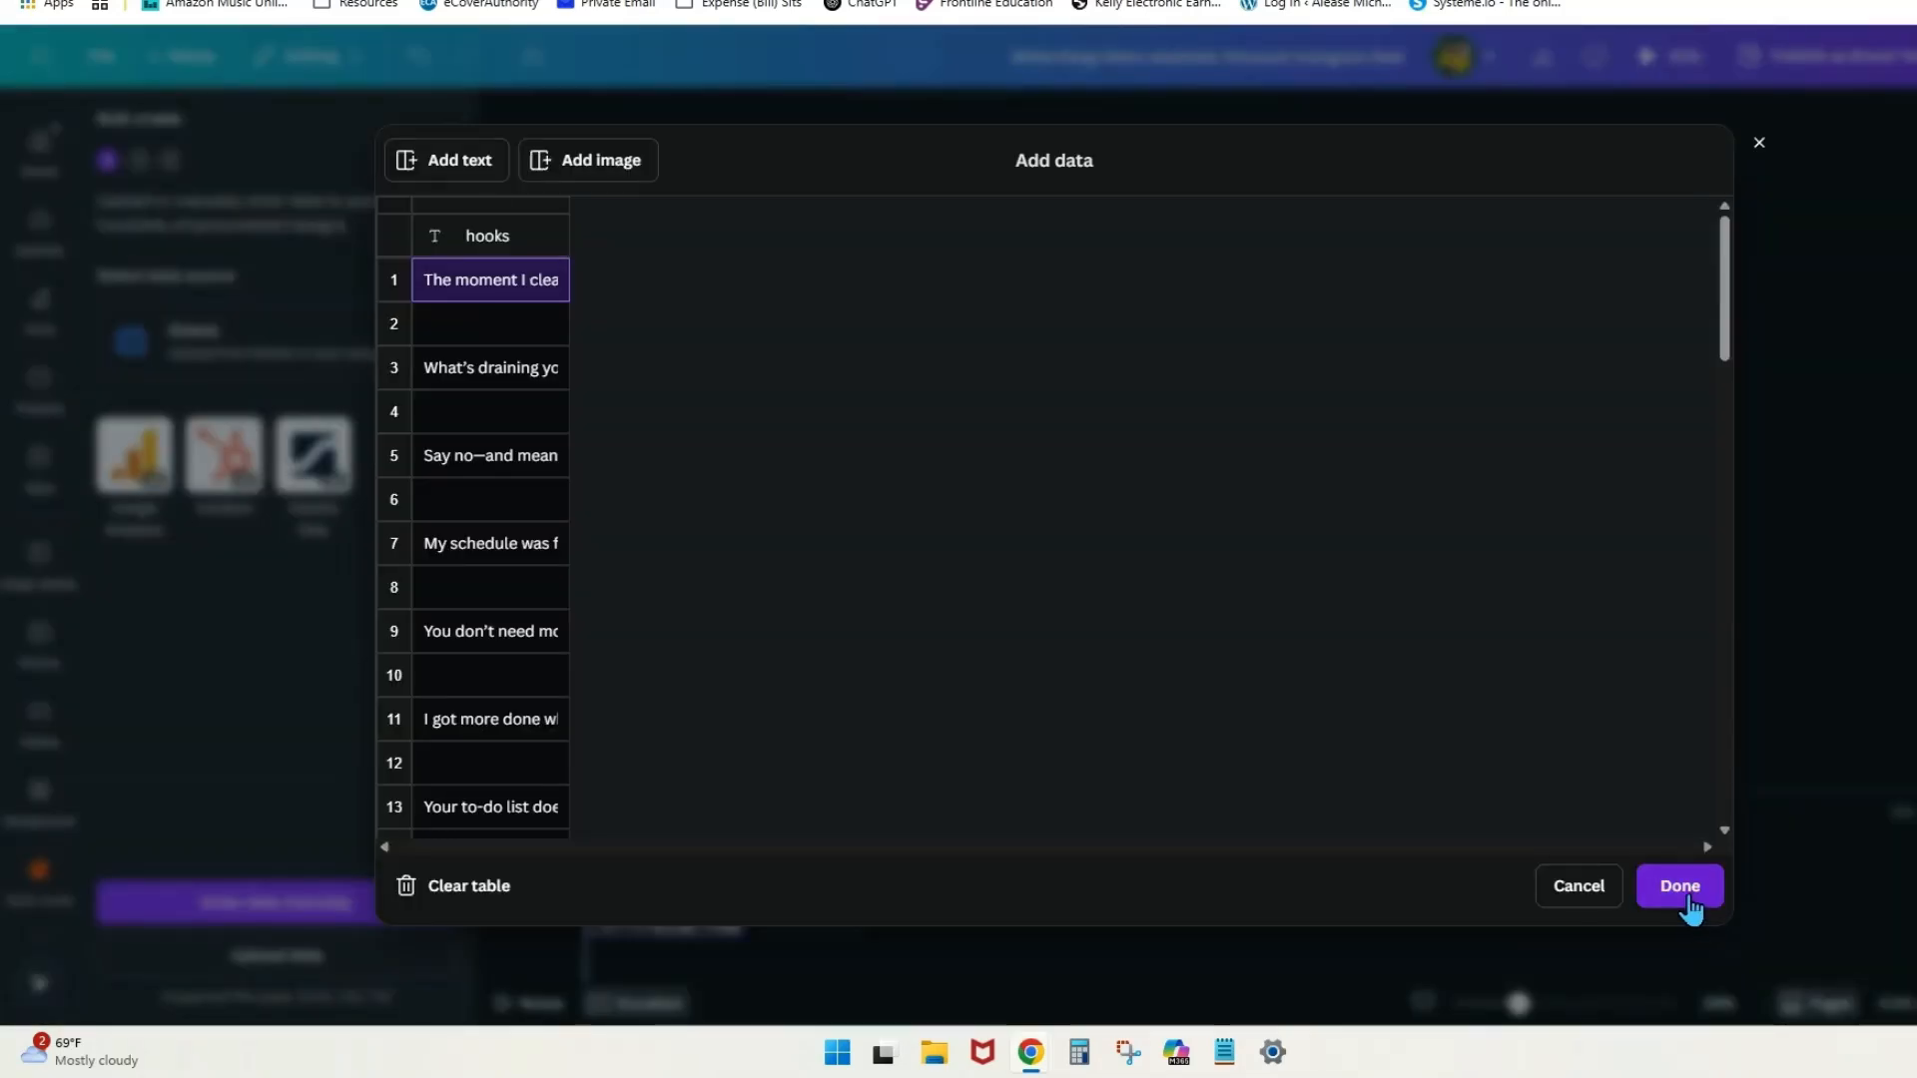
{"action": "left_click", "coordinate": [1680, 886]}
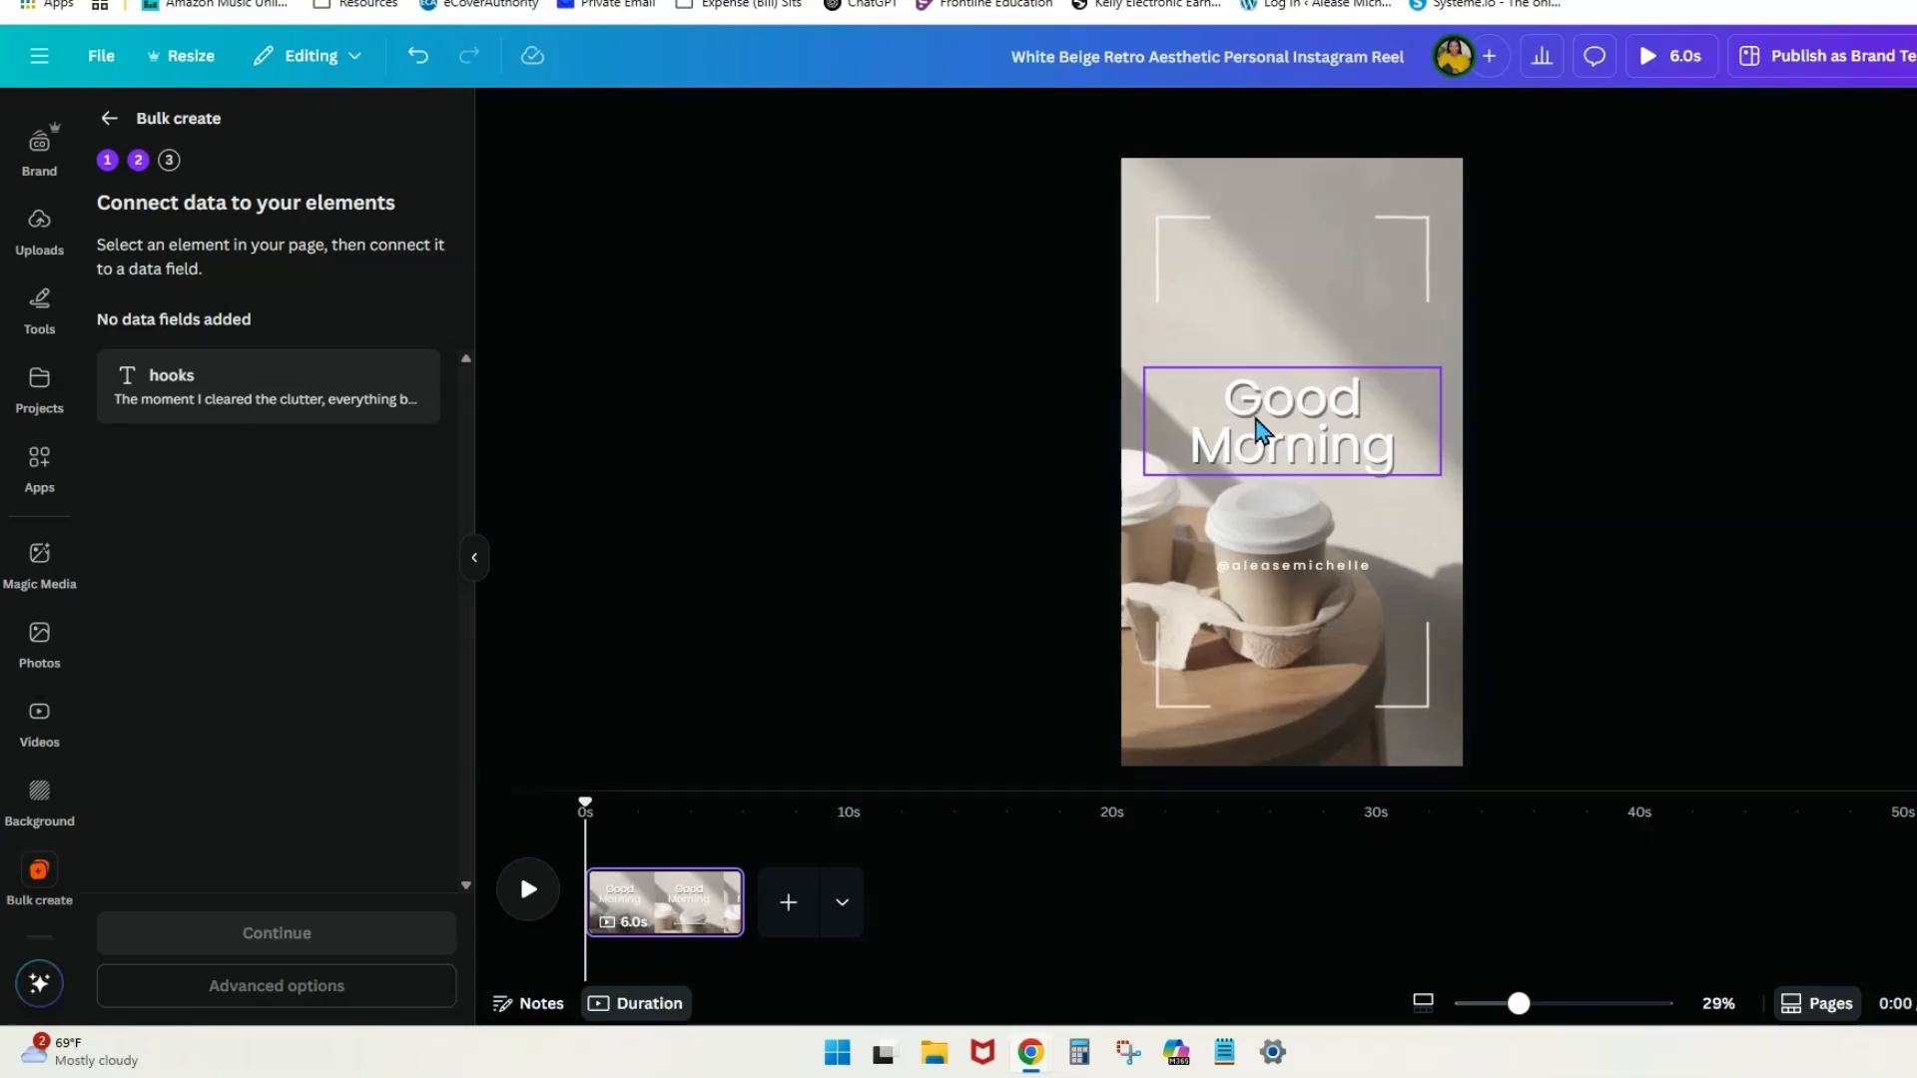
Connect the "Good Morning" text on the reel to the hooks data field.
{"action": "left_click", "coordinate": [1260, 431]}
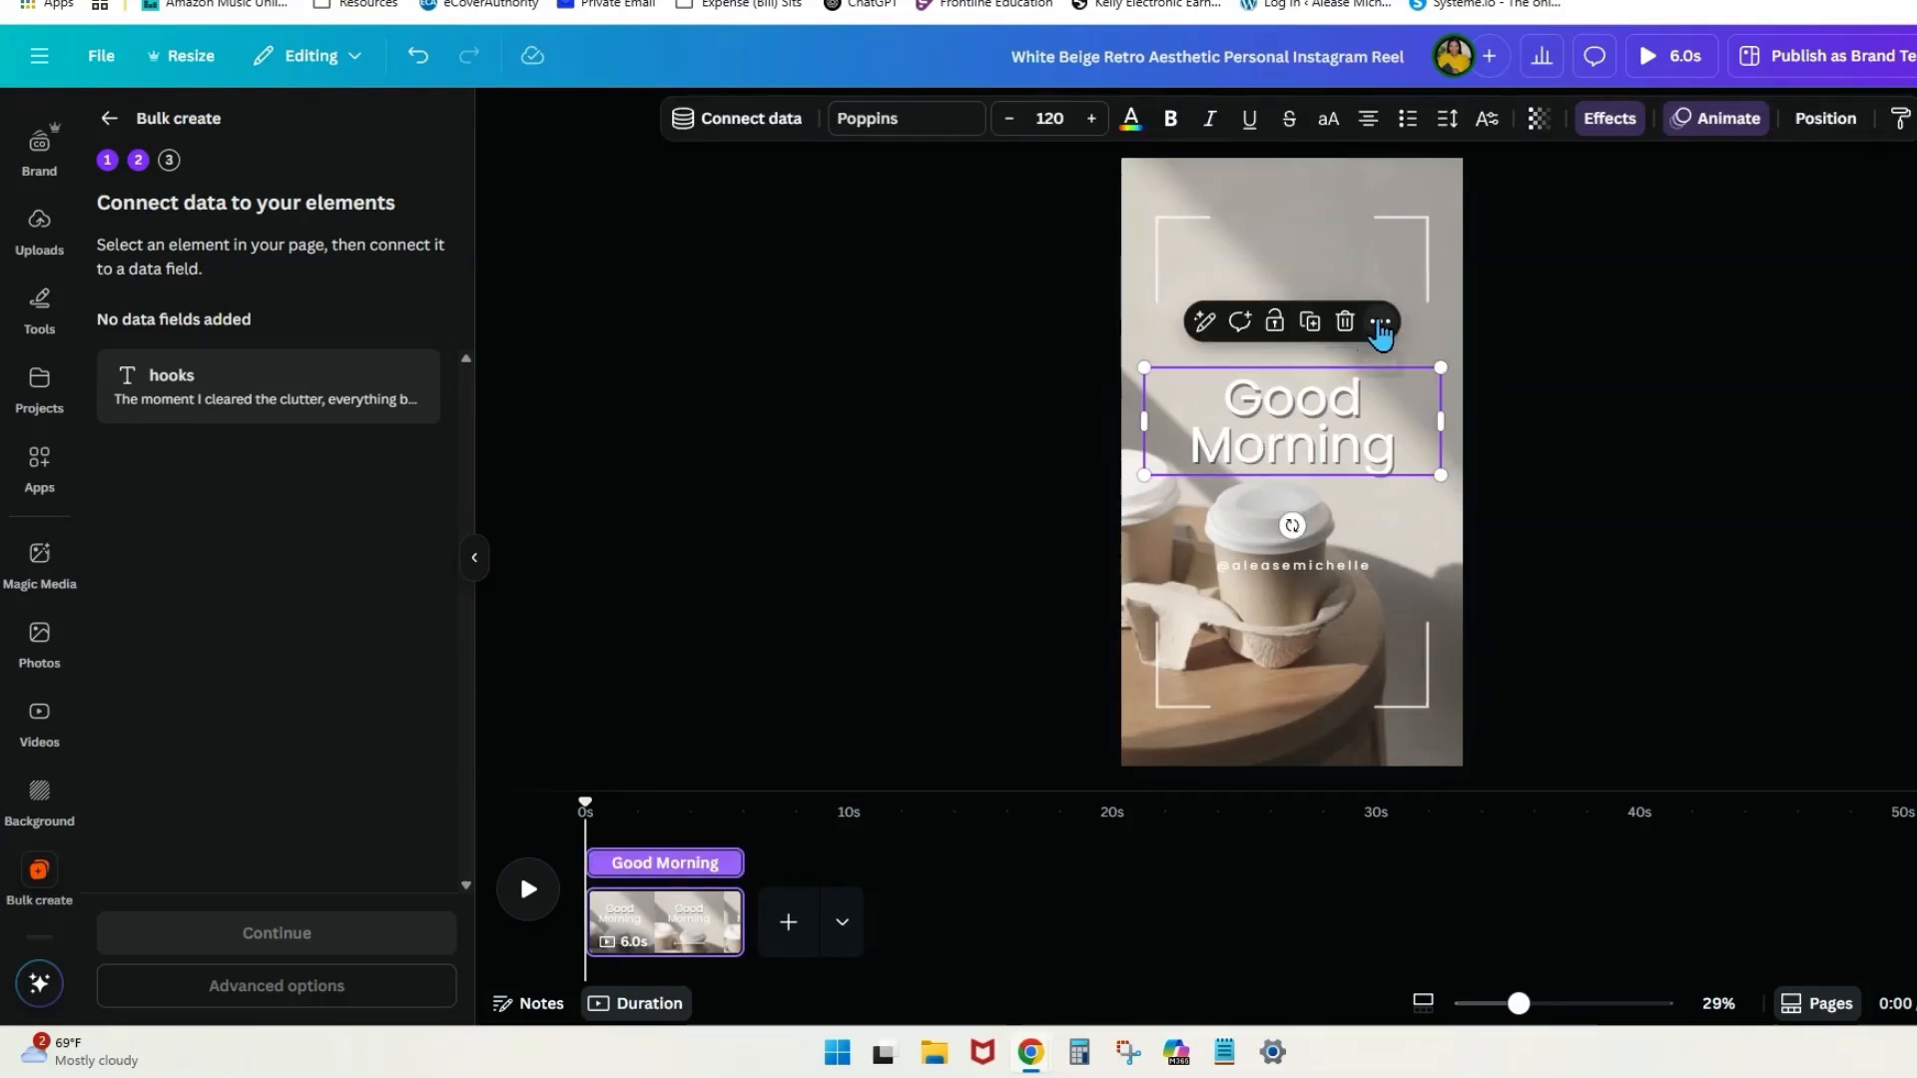
{"action": "left_click", "coordinate": [1380, 321]}
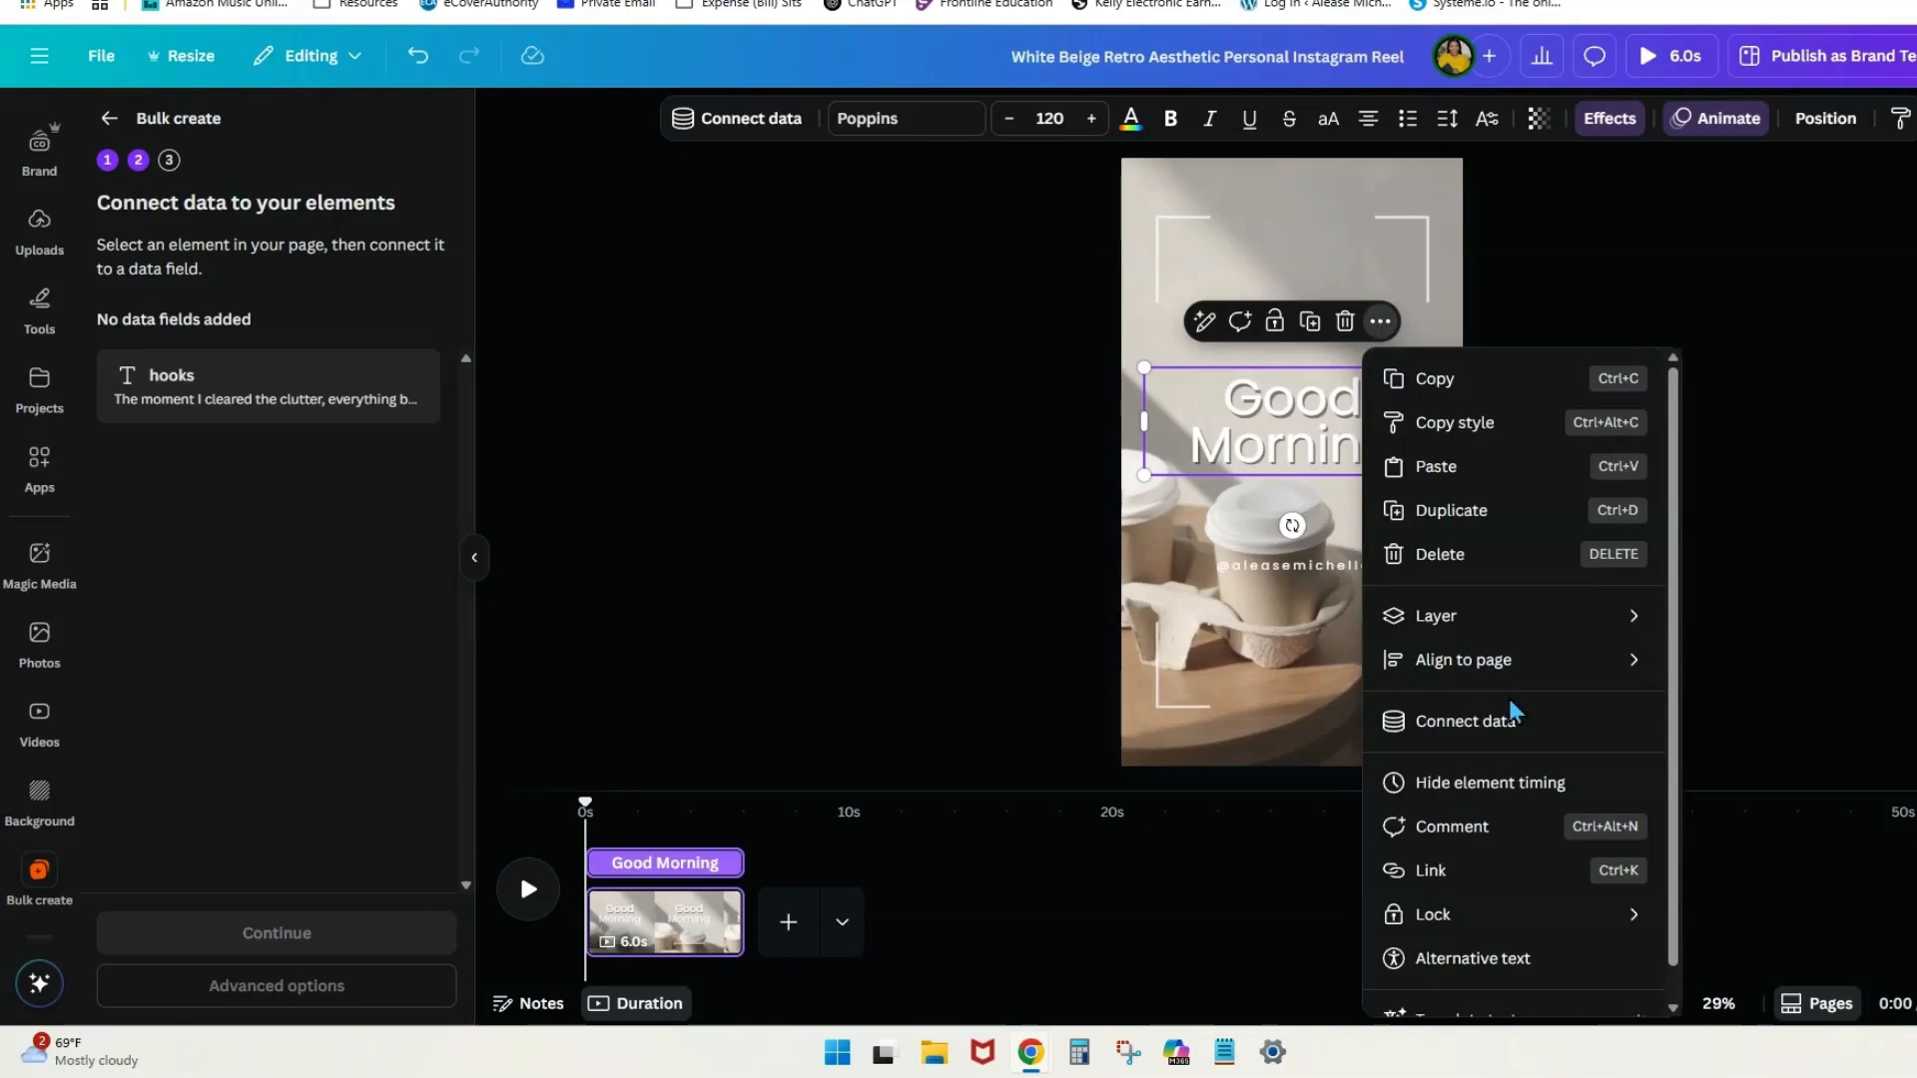
{"action": "scroll", "coordinate": [1509, 713], "scroll_direction": "down", "scroll_amount": 1}
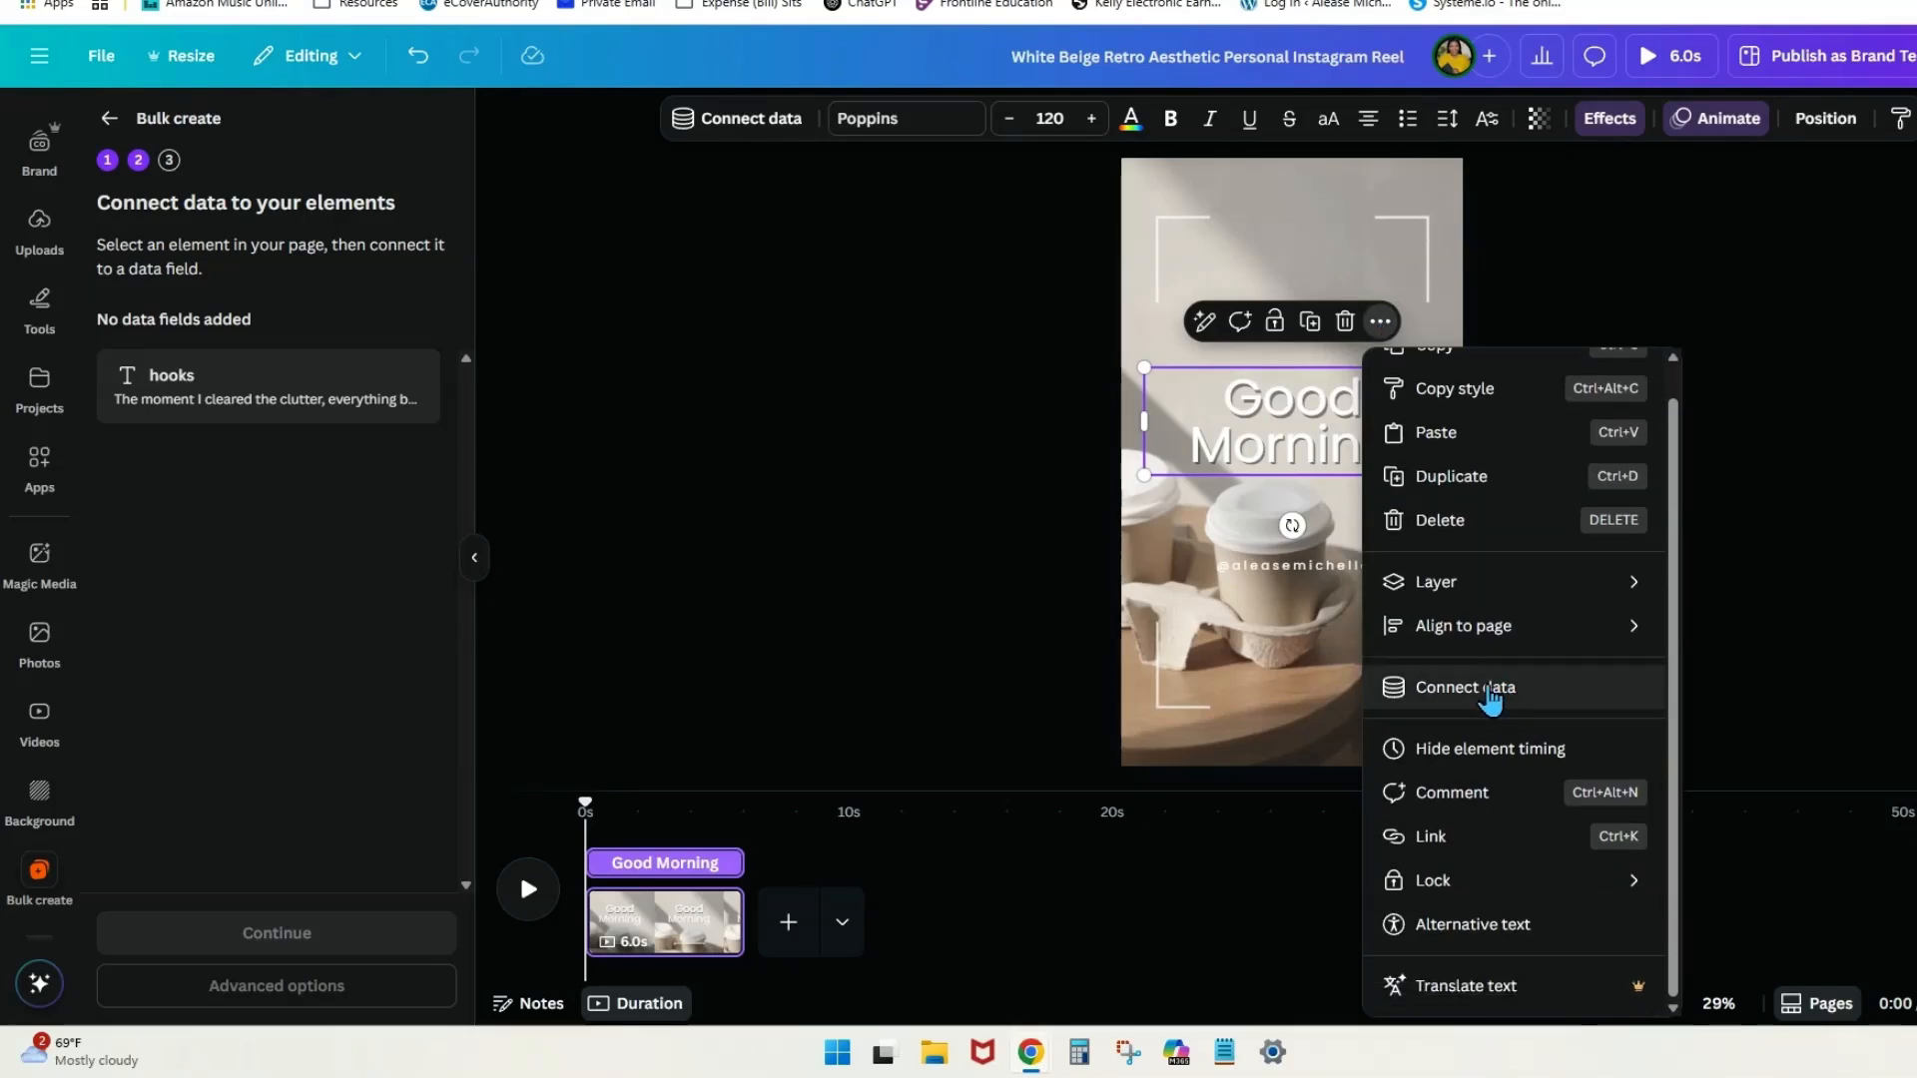
{"action": "left_click", "coordinate": [1487, 691]}
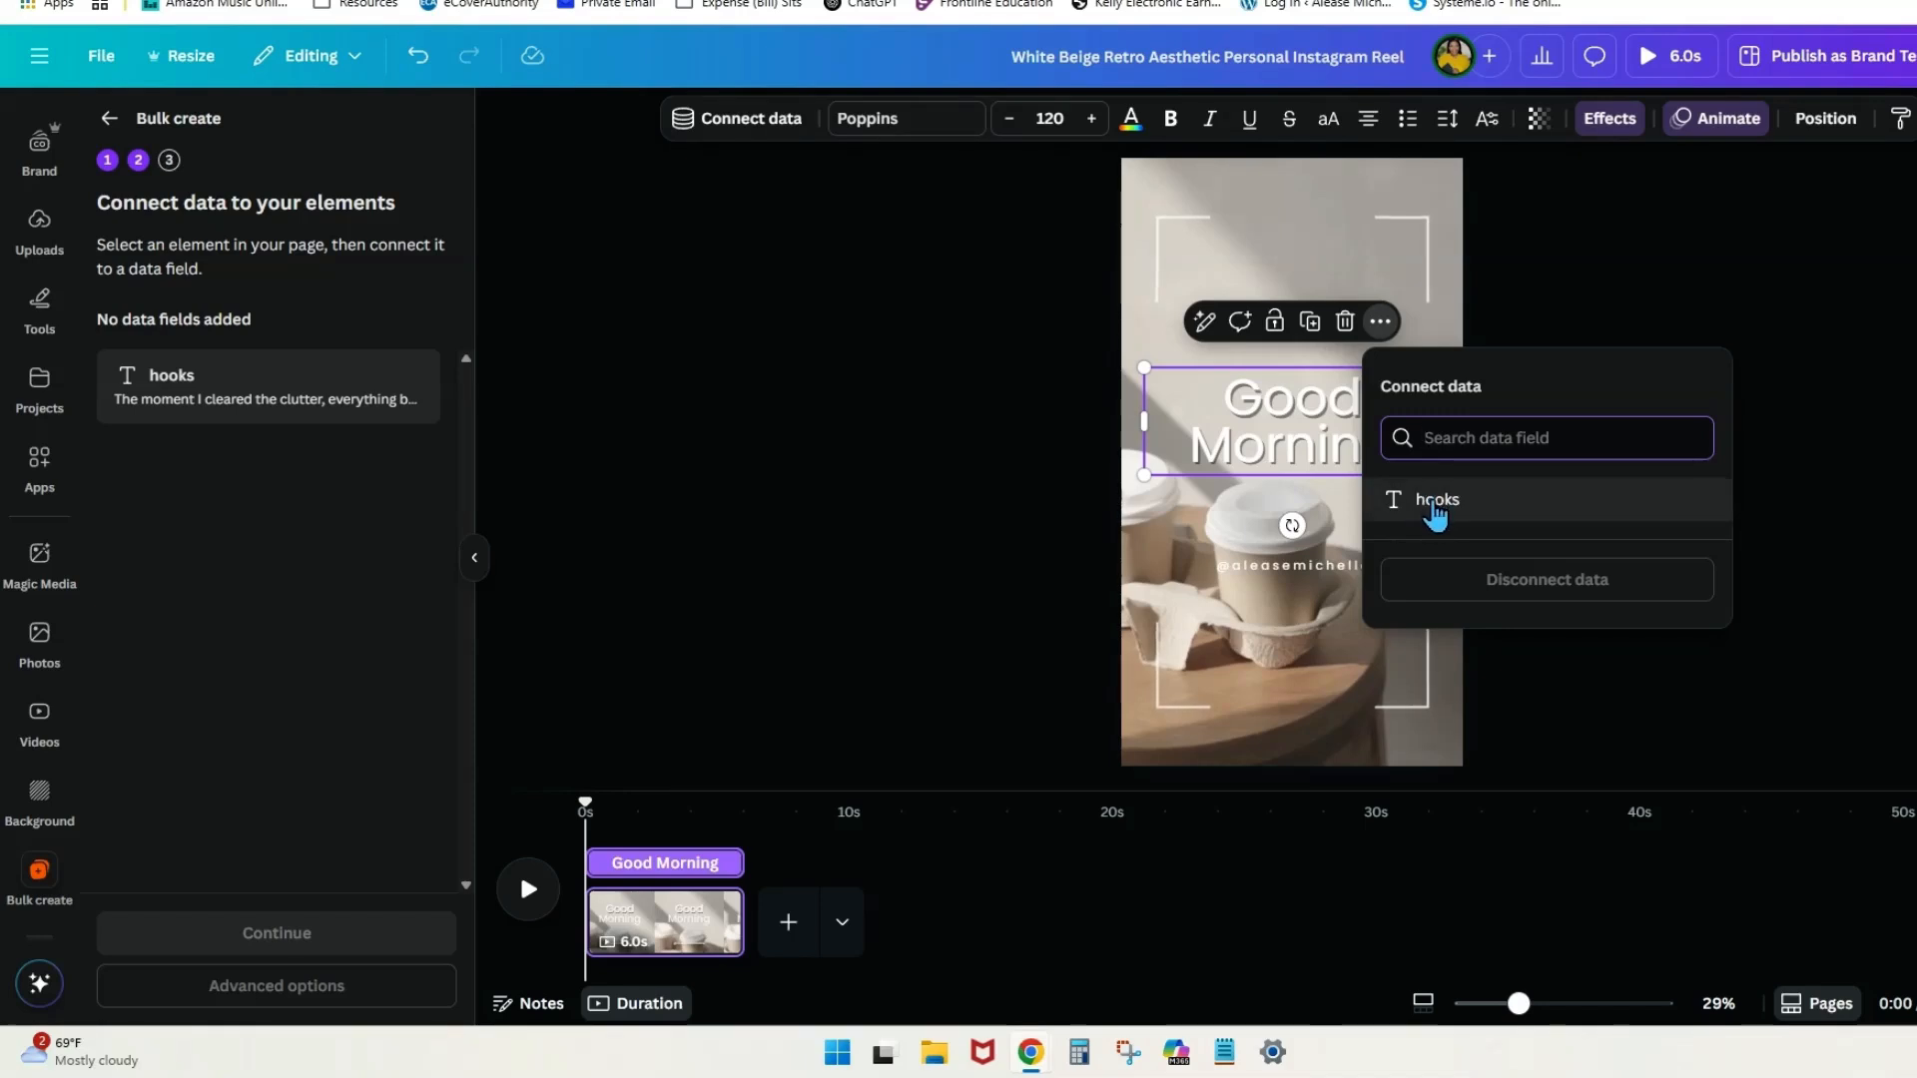
{"action": "left_click", "coordinate": [1434, 507]}
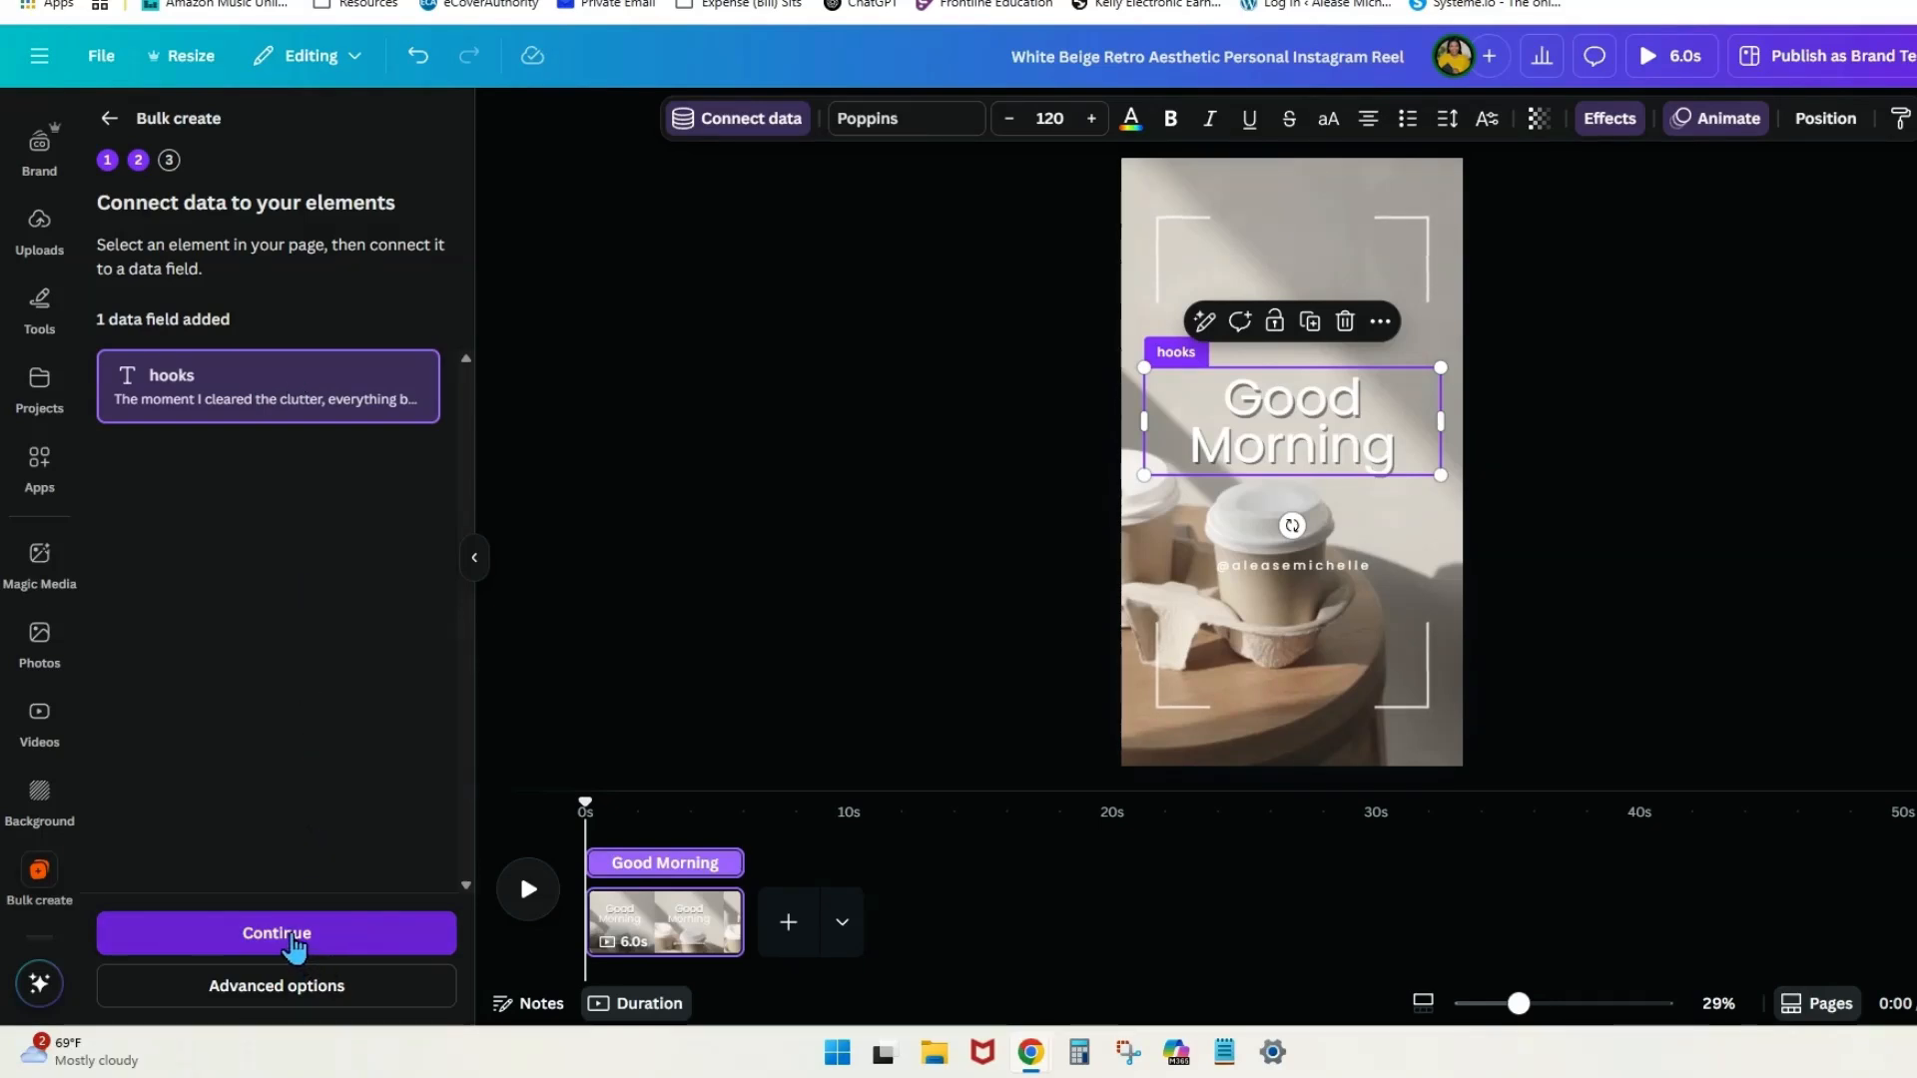
Continue to applying the data, review the selected hooks, and generate 30 designs.
{"action": "left_click", "coordinate": [290, 938]}
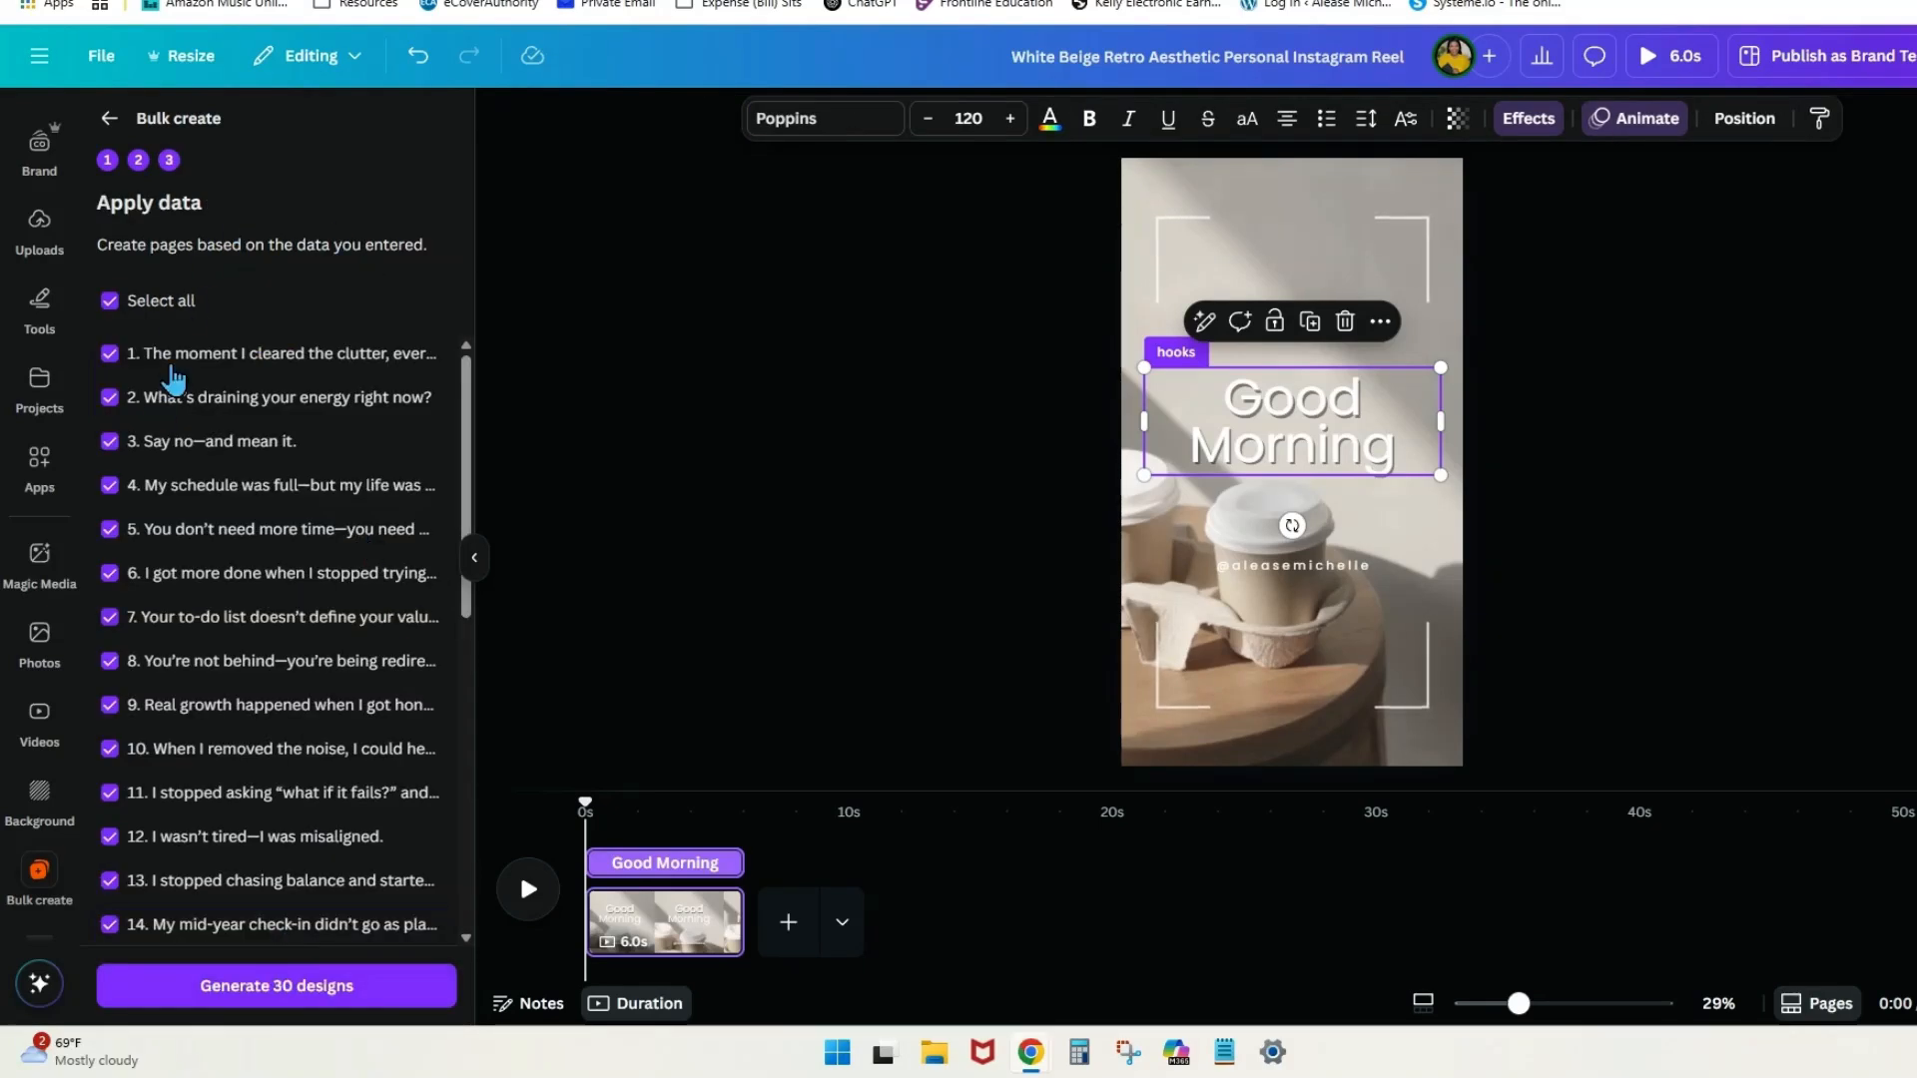
{"action": "scroll", "coordinate": [175, 419], "scroll_direction": "down", "scroll_amount": 7}
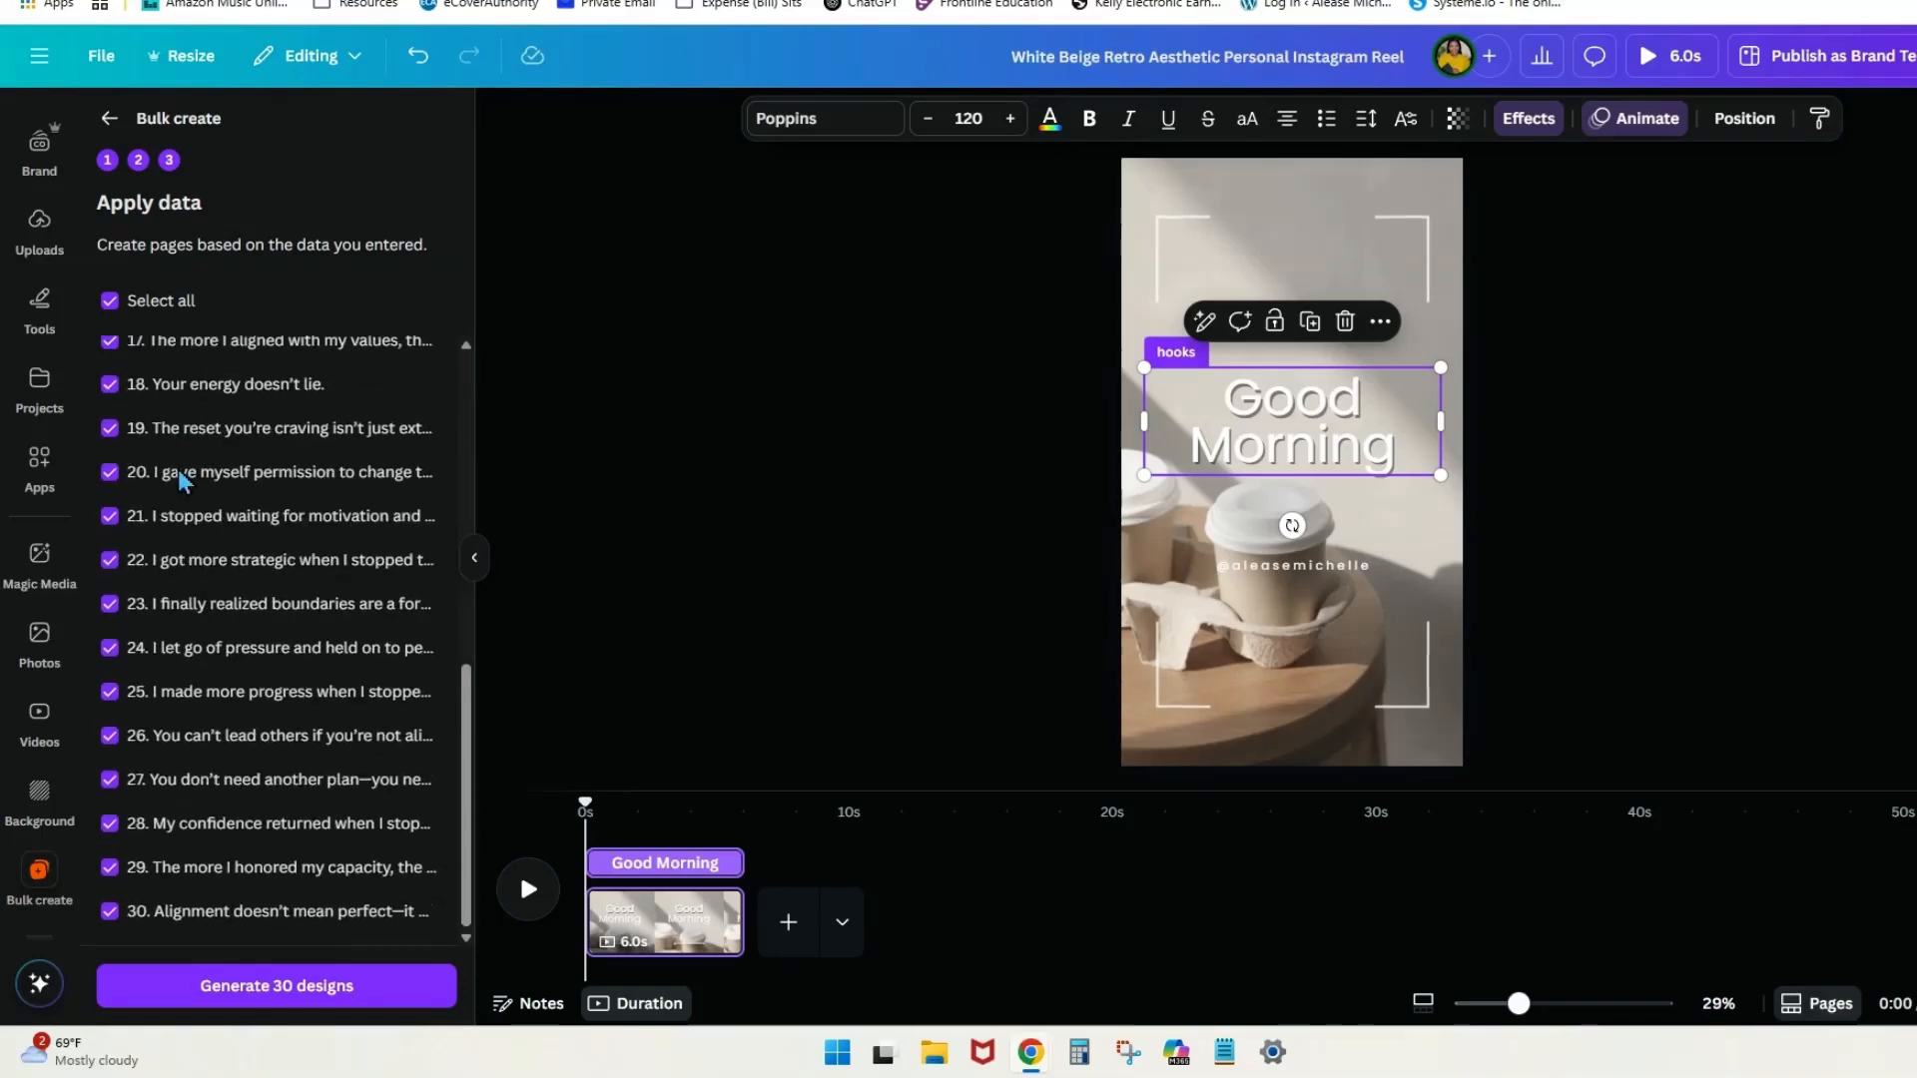
{"action": "scroll", "coordinate": [194, 554], "scroll_direction": "up", "scroll_amount": 7}
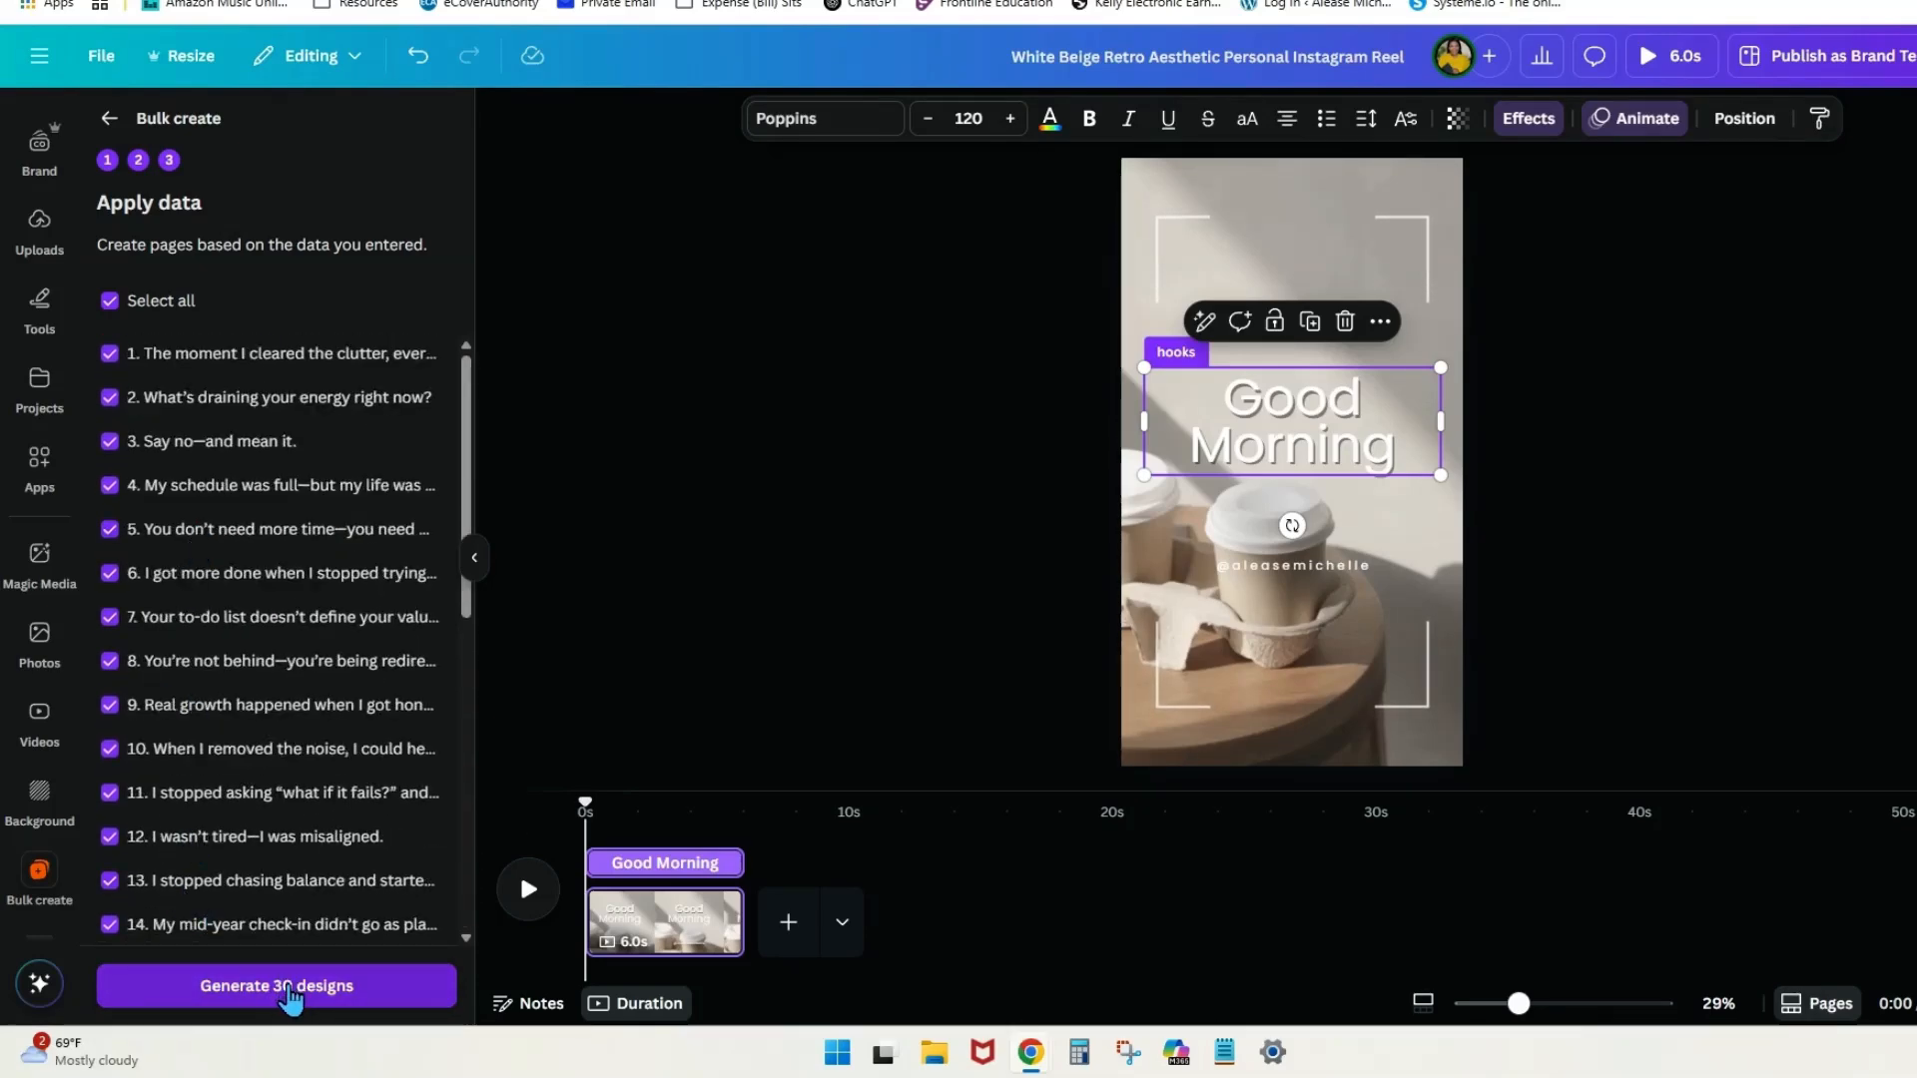
{"action": "left_click", "coordinate": [288, 993]}
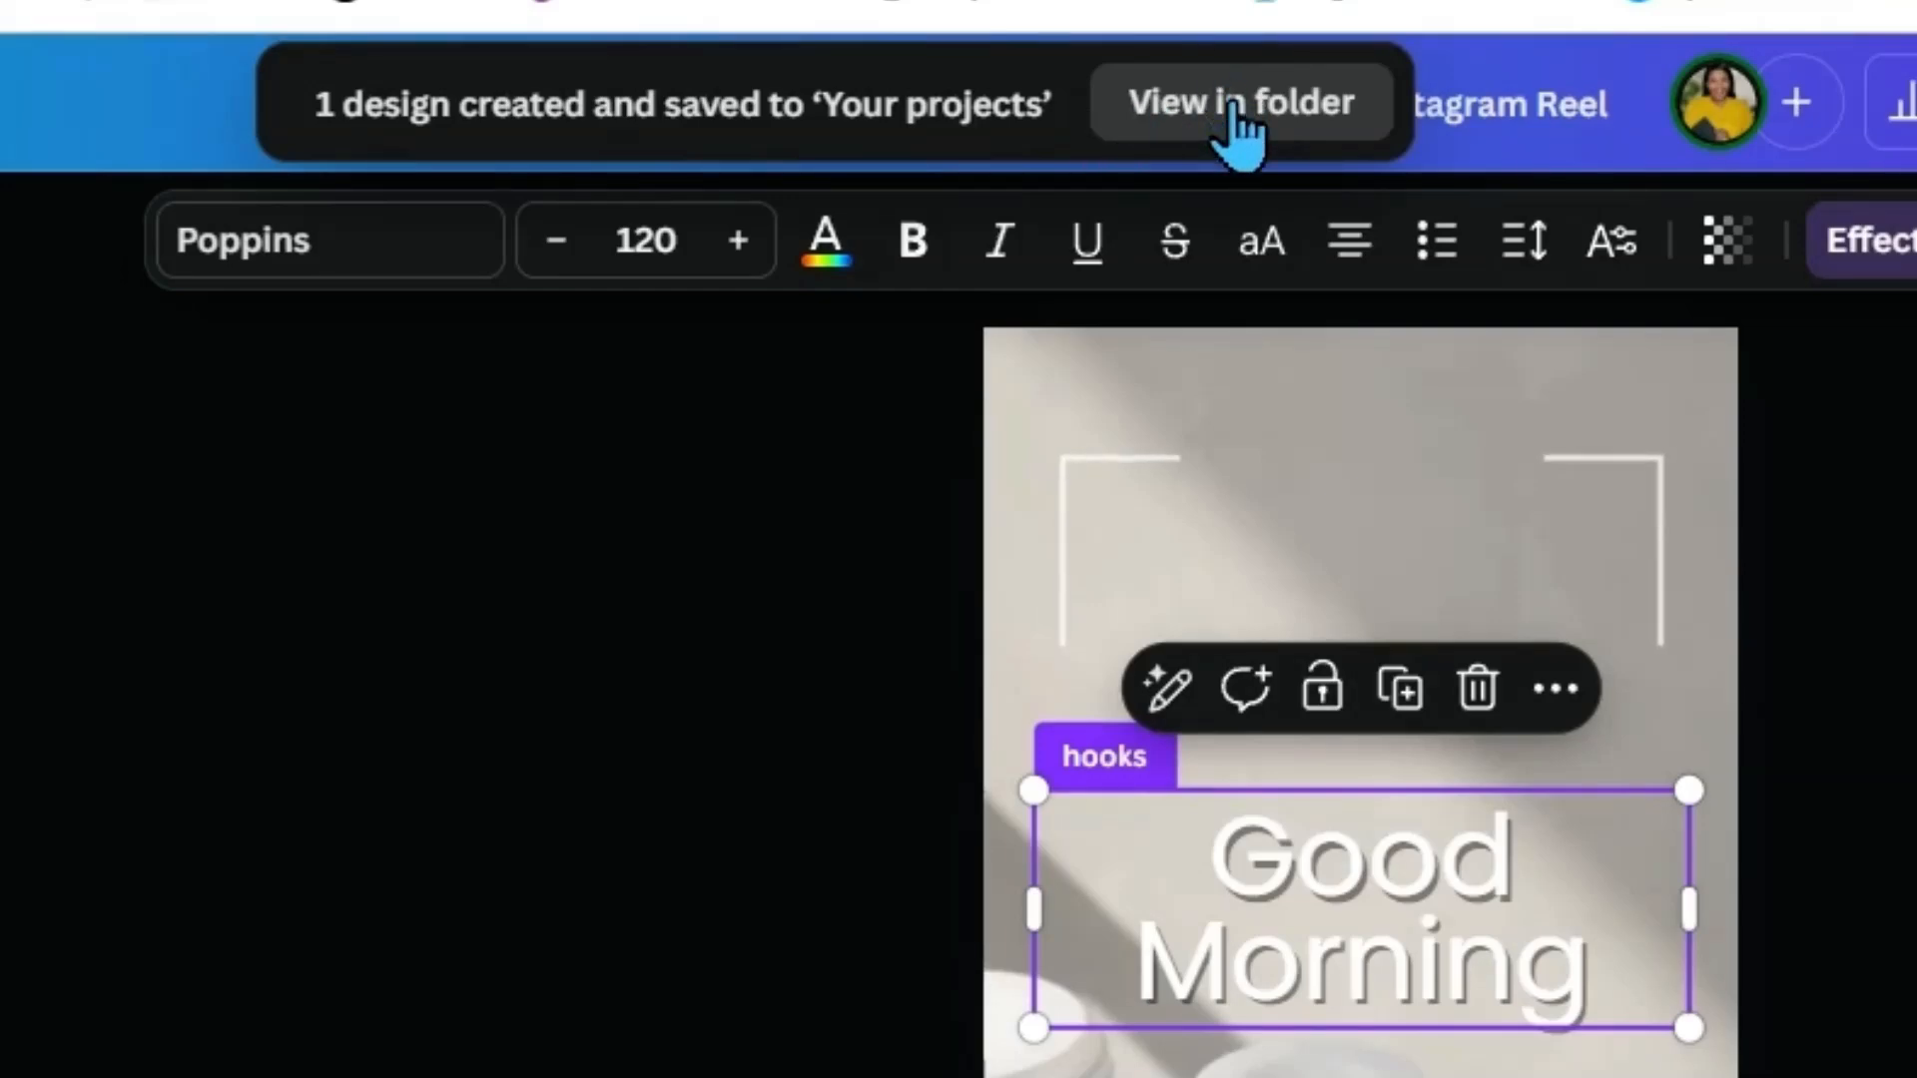
View the projects folder and open the generated "(Bulk 1) White Beige Retro Aesthetic Personal Instagram Reel" design.
{"action": "left_click", "coordinate": [1234, 105]}
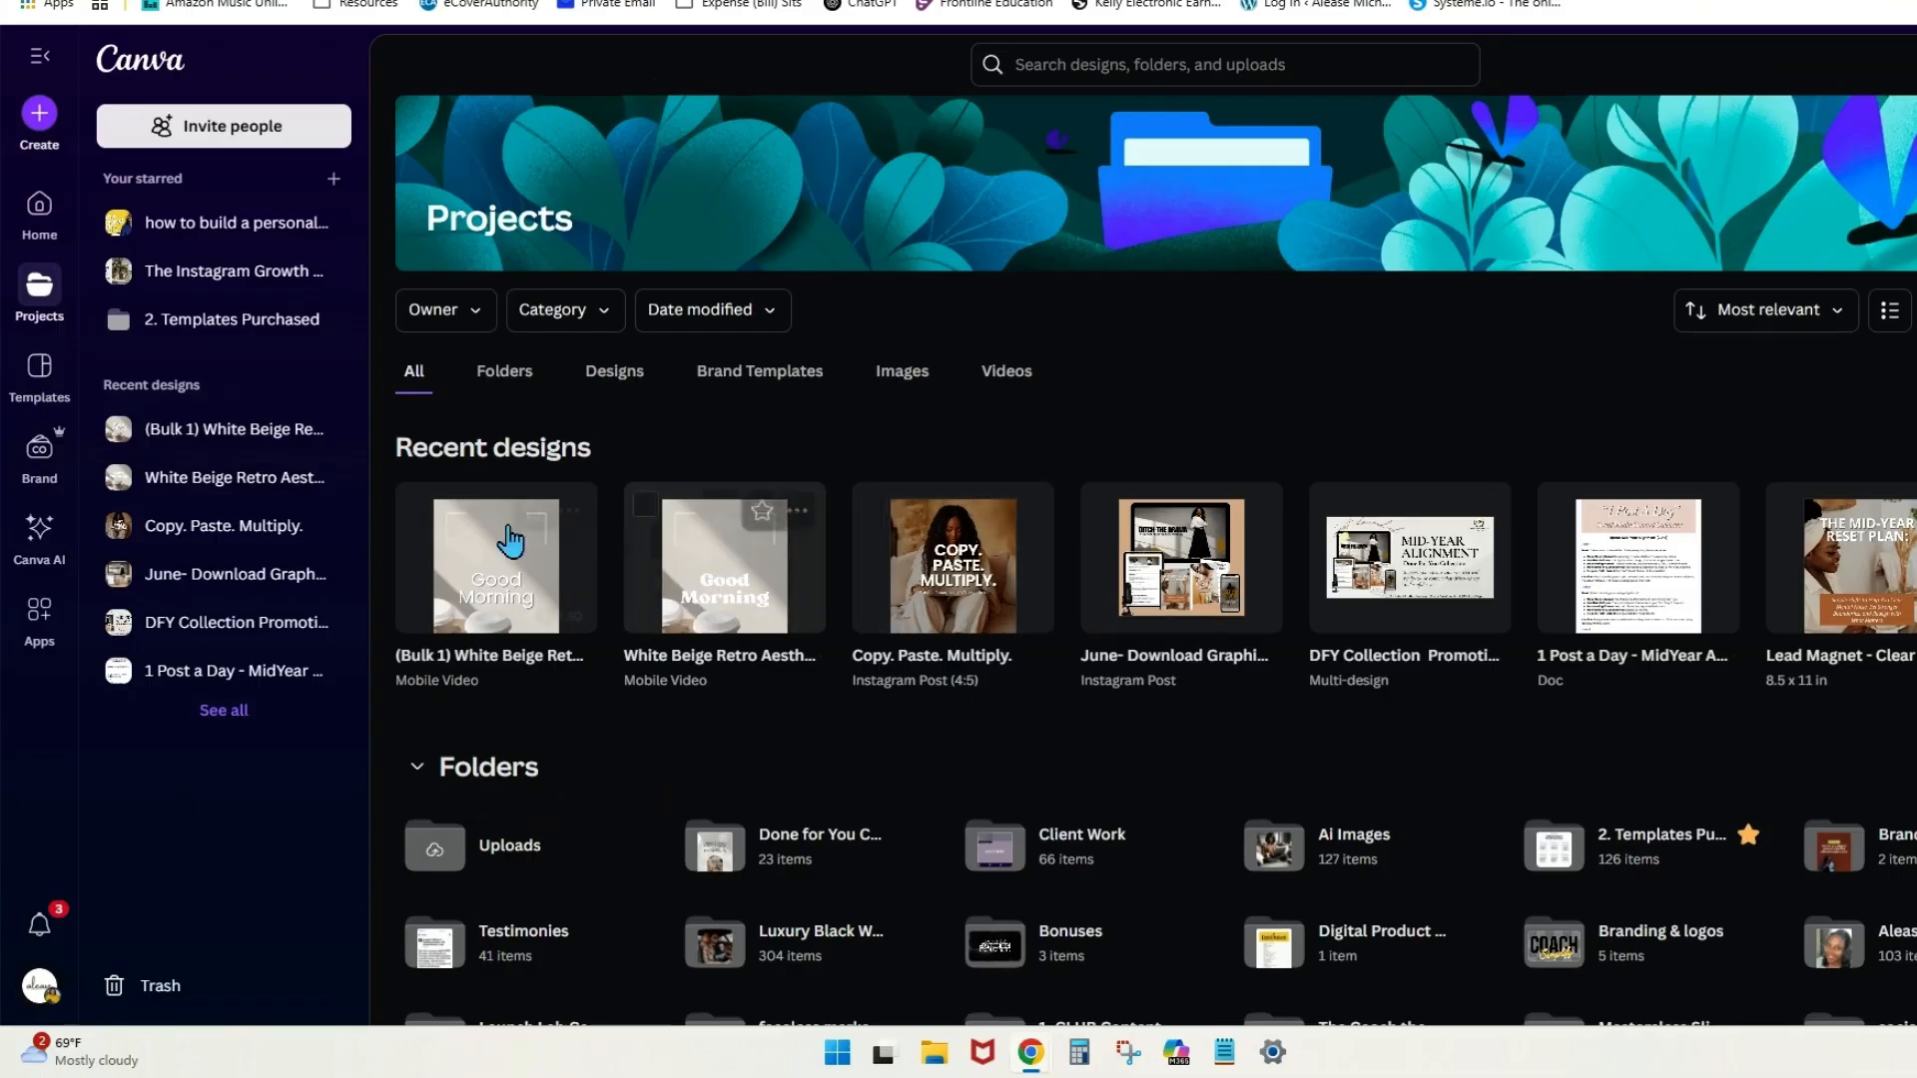
{"action": "mouse_move", "coordinate": [500, 598]}
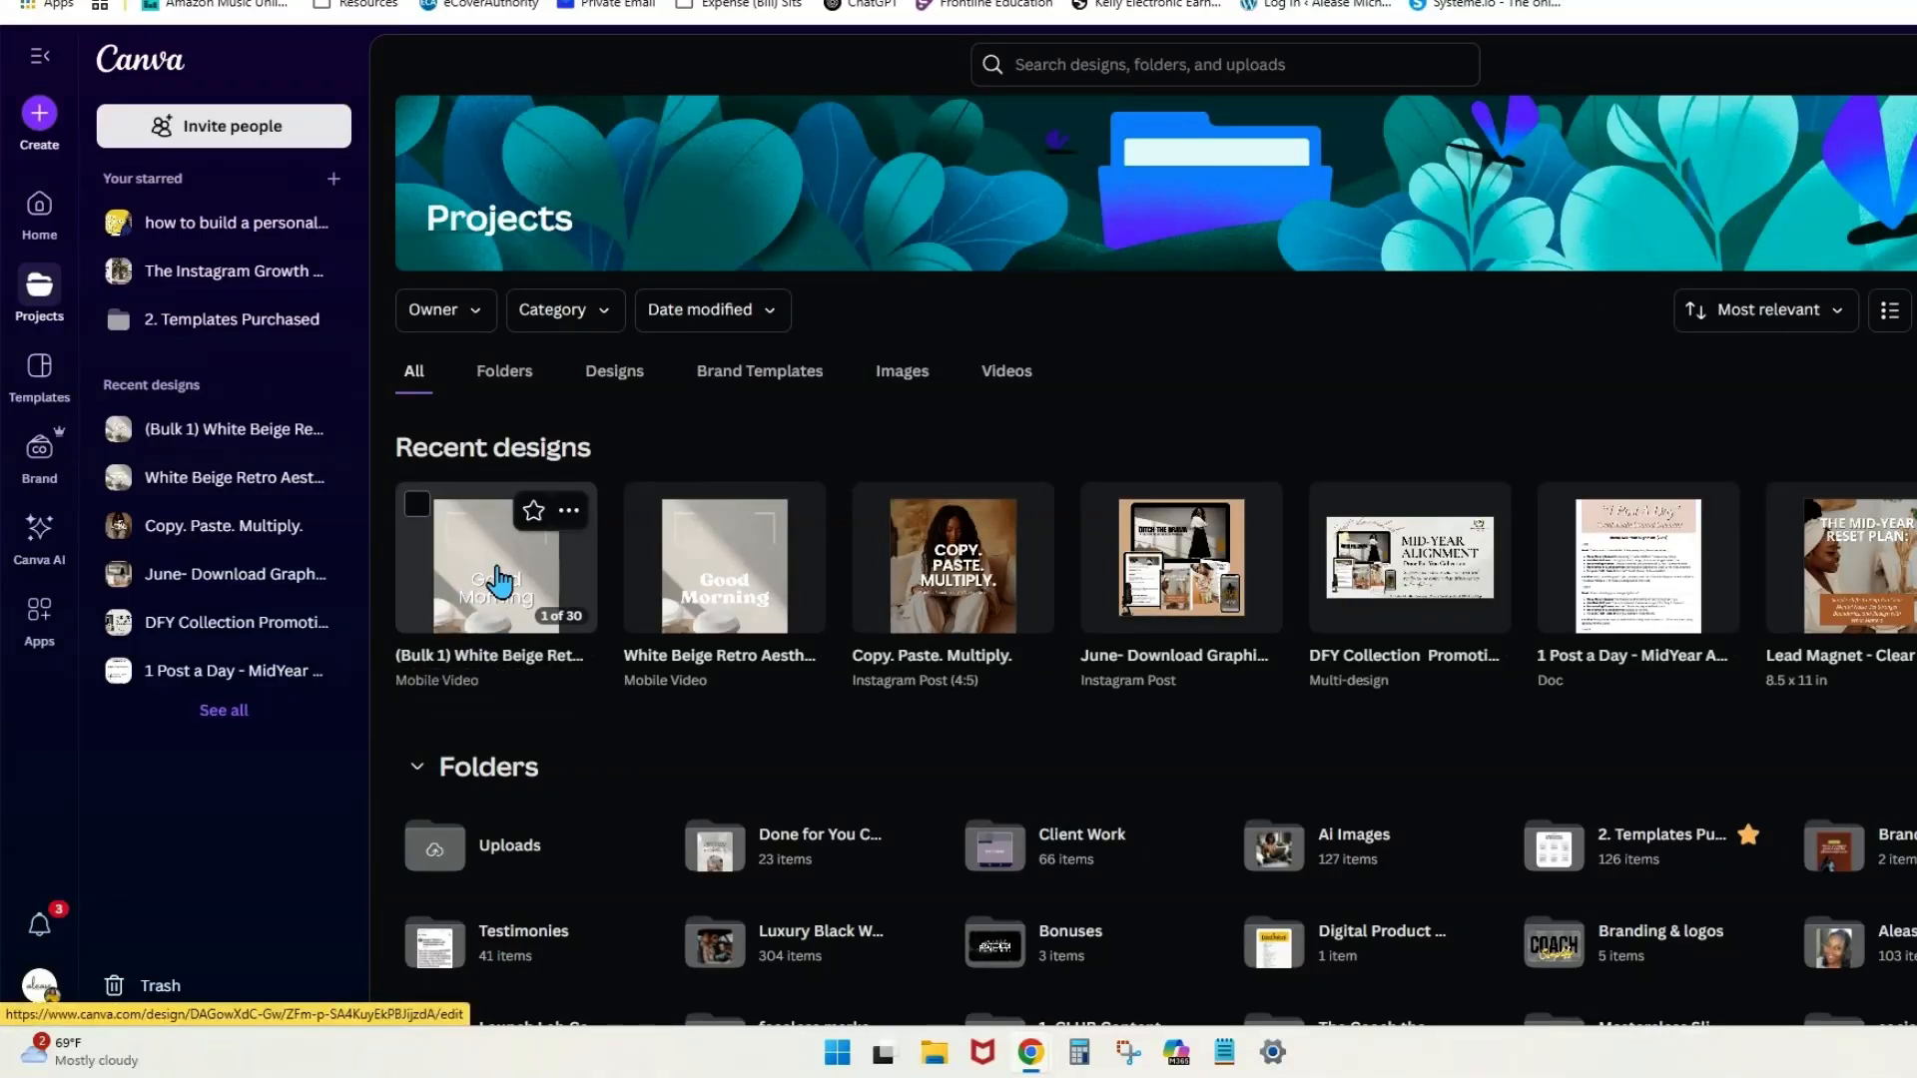
{"action": "left_click", "coordinate": [500, 579]}
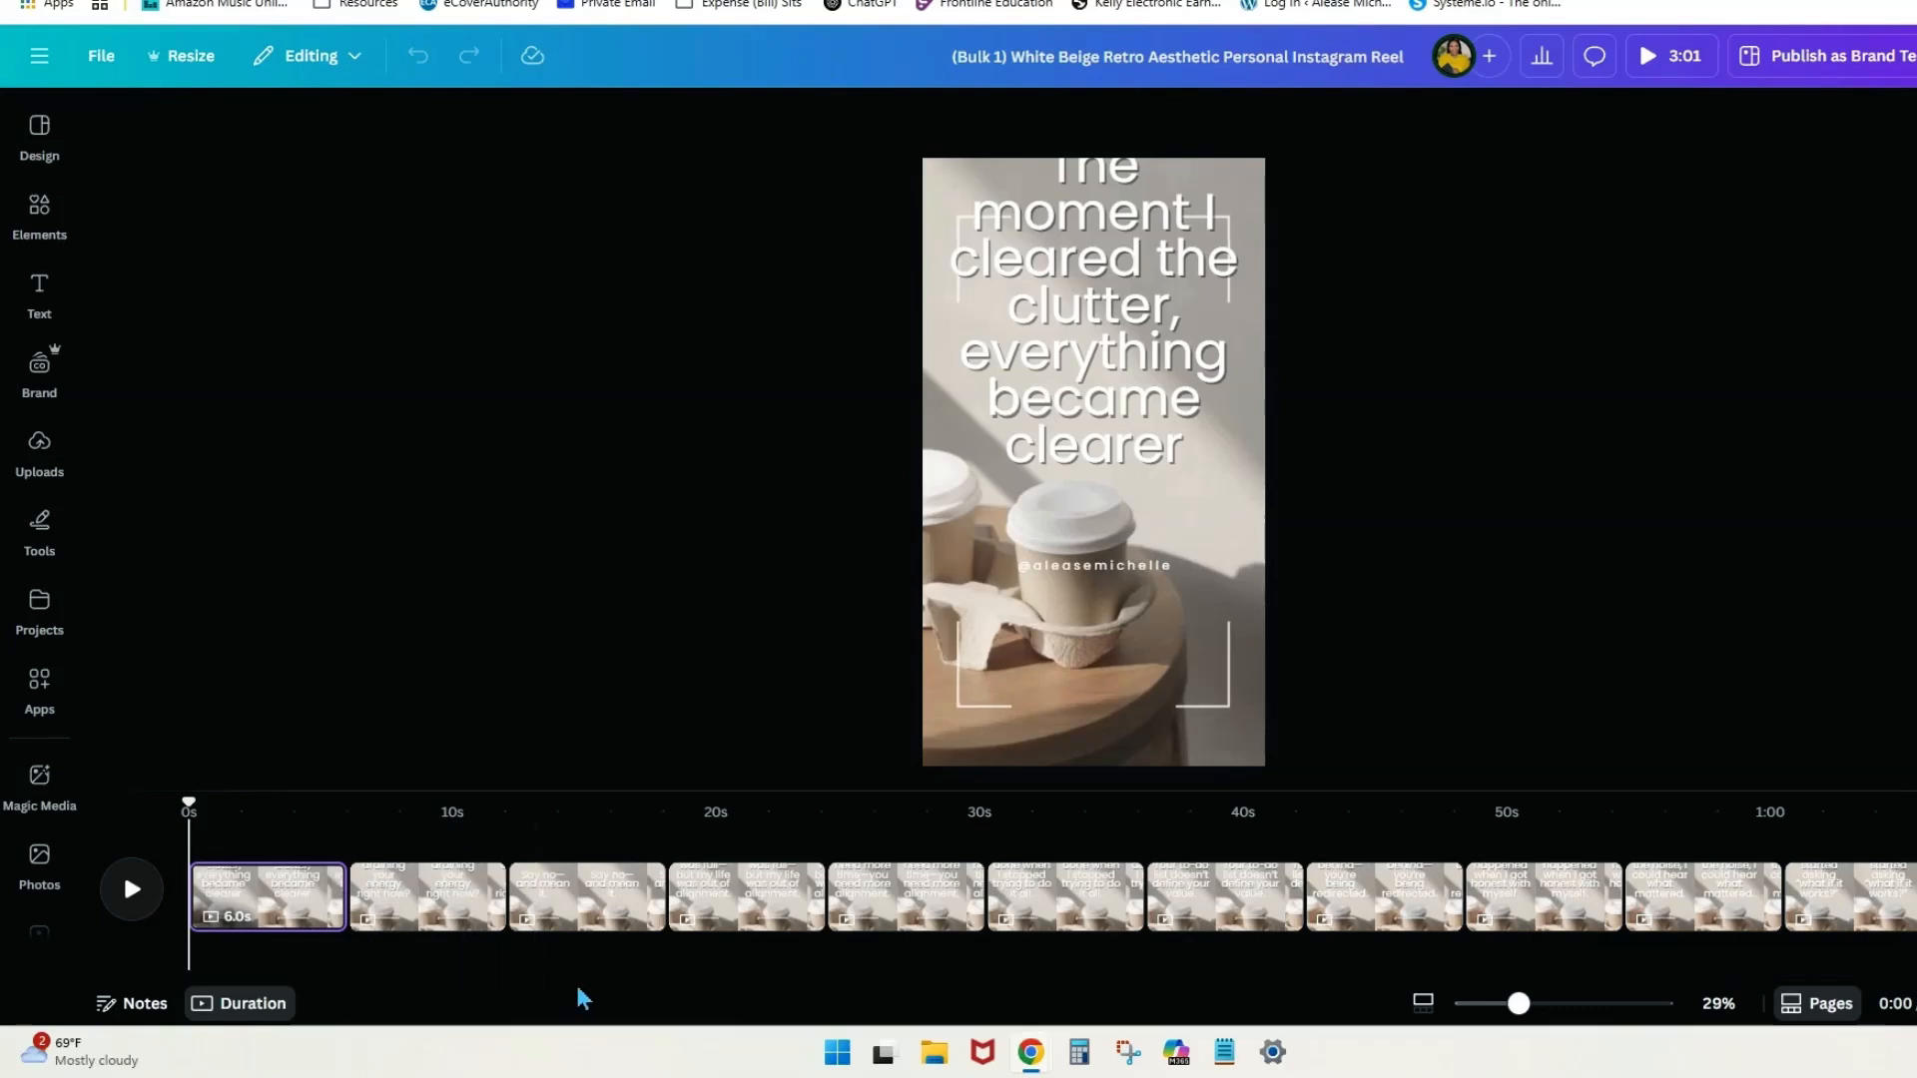
{"action": "left_click_drag", "start_coordinate": [599, 975], "coordinate": [462, 958]}
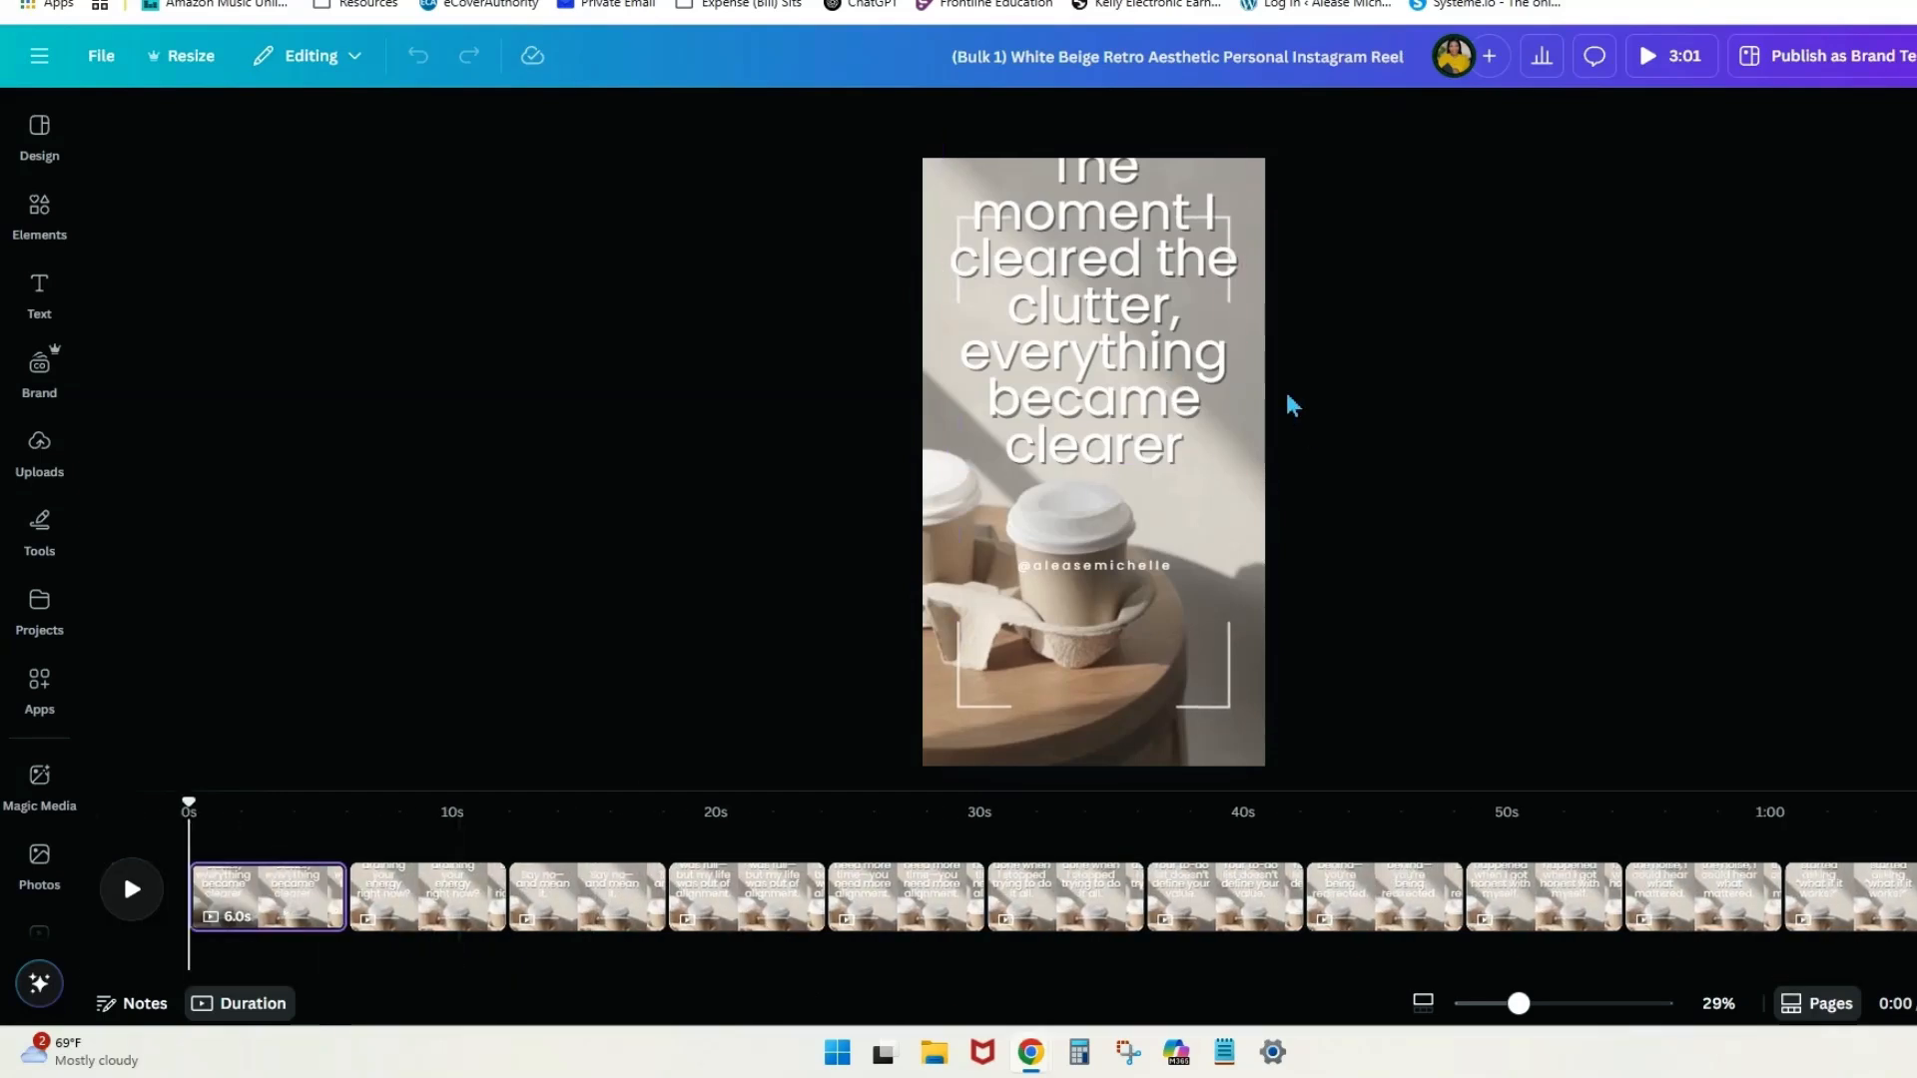
On the first page, move the hook text down into the frame, shrink it to font size 82.4, and widen and centre its box.
{"action": "left_click", "coordinate": [300, 893]}
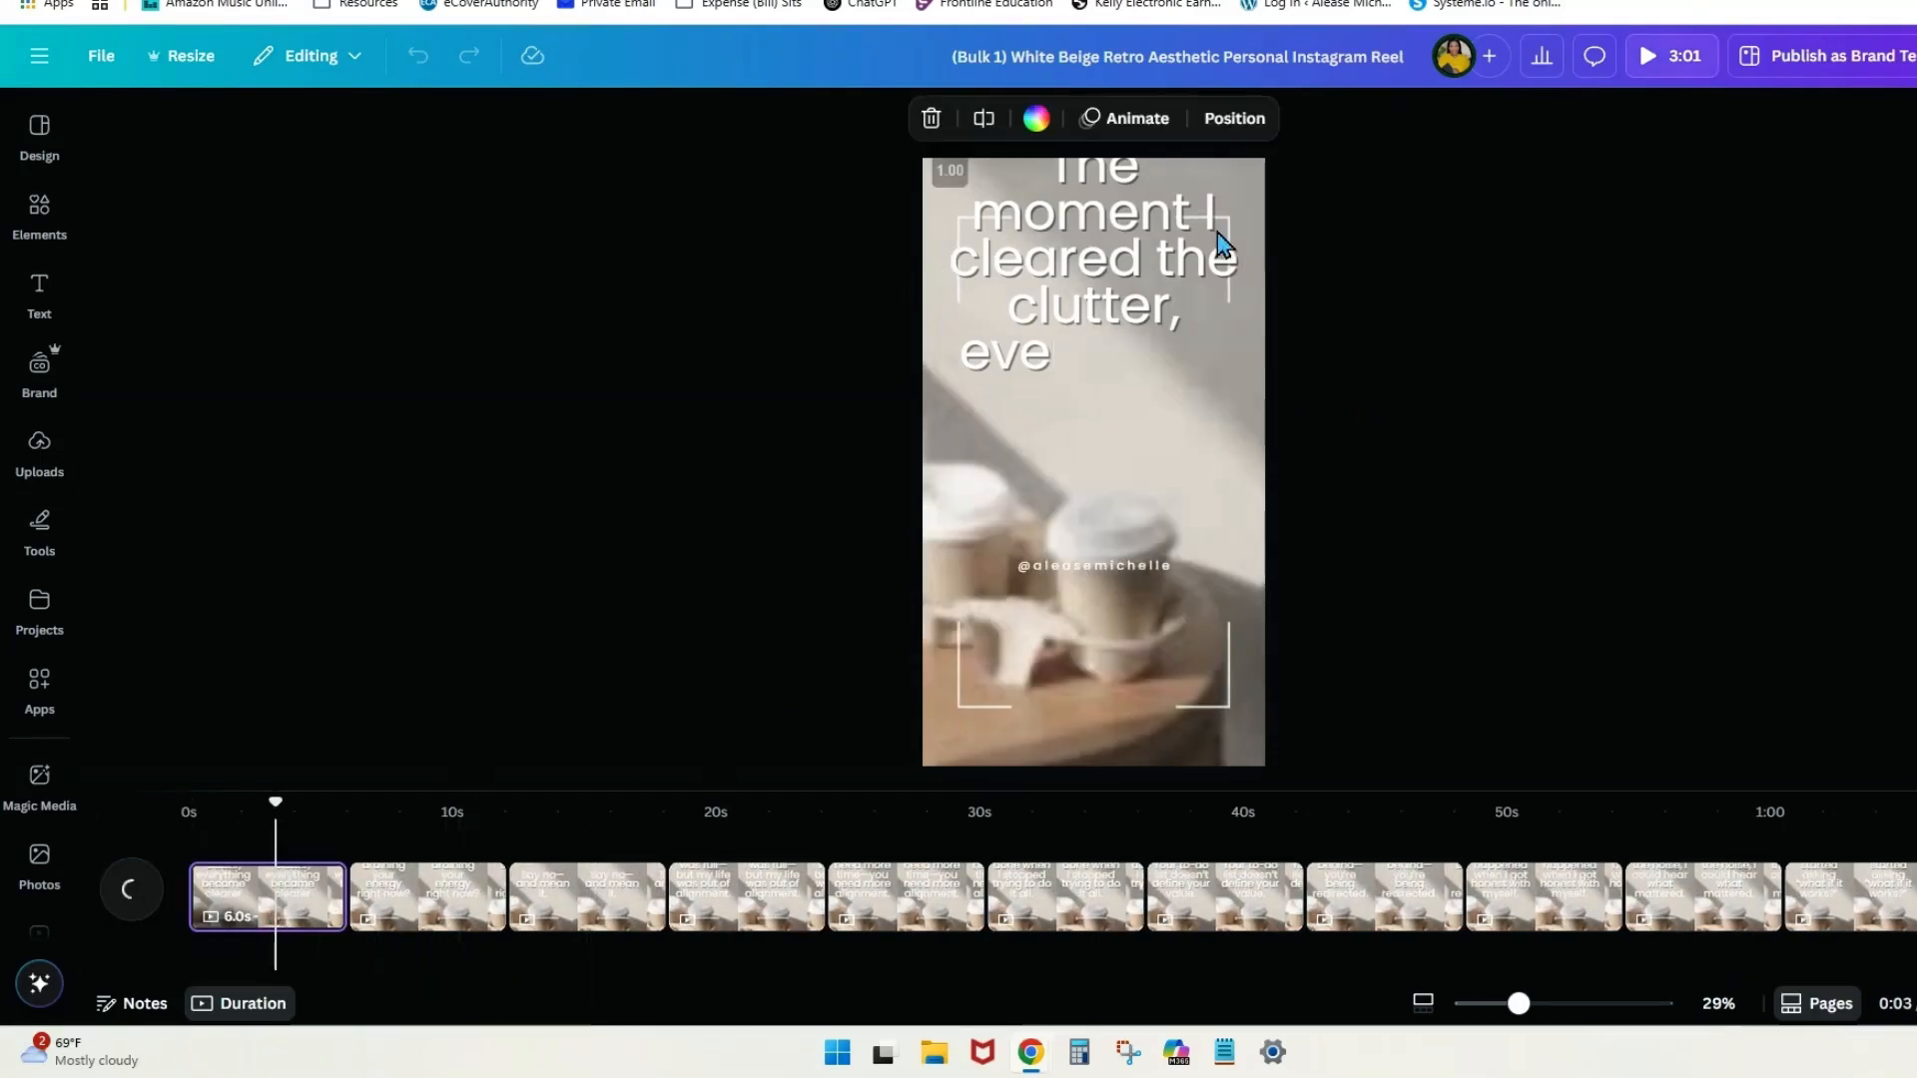
{"action": "left_click", "coordinate": [1132, 261]}
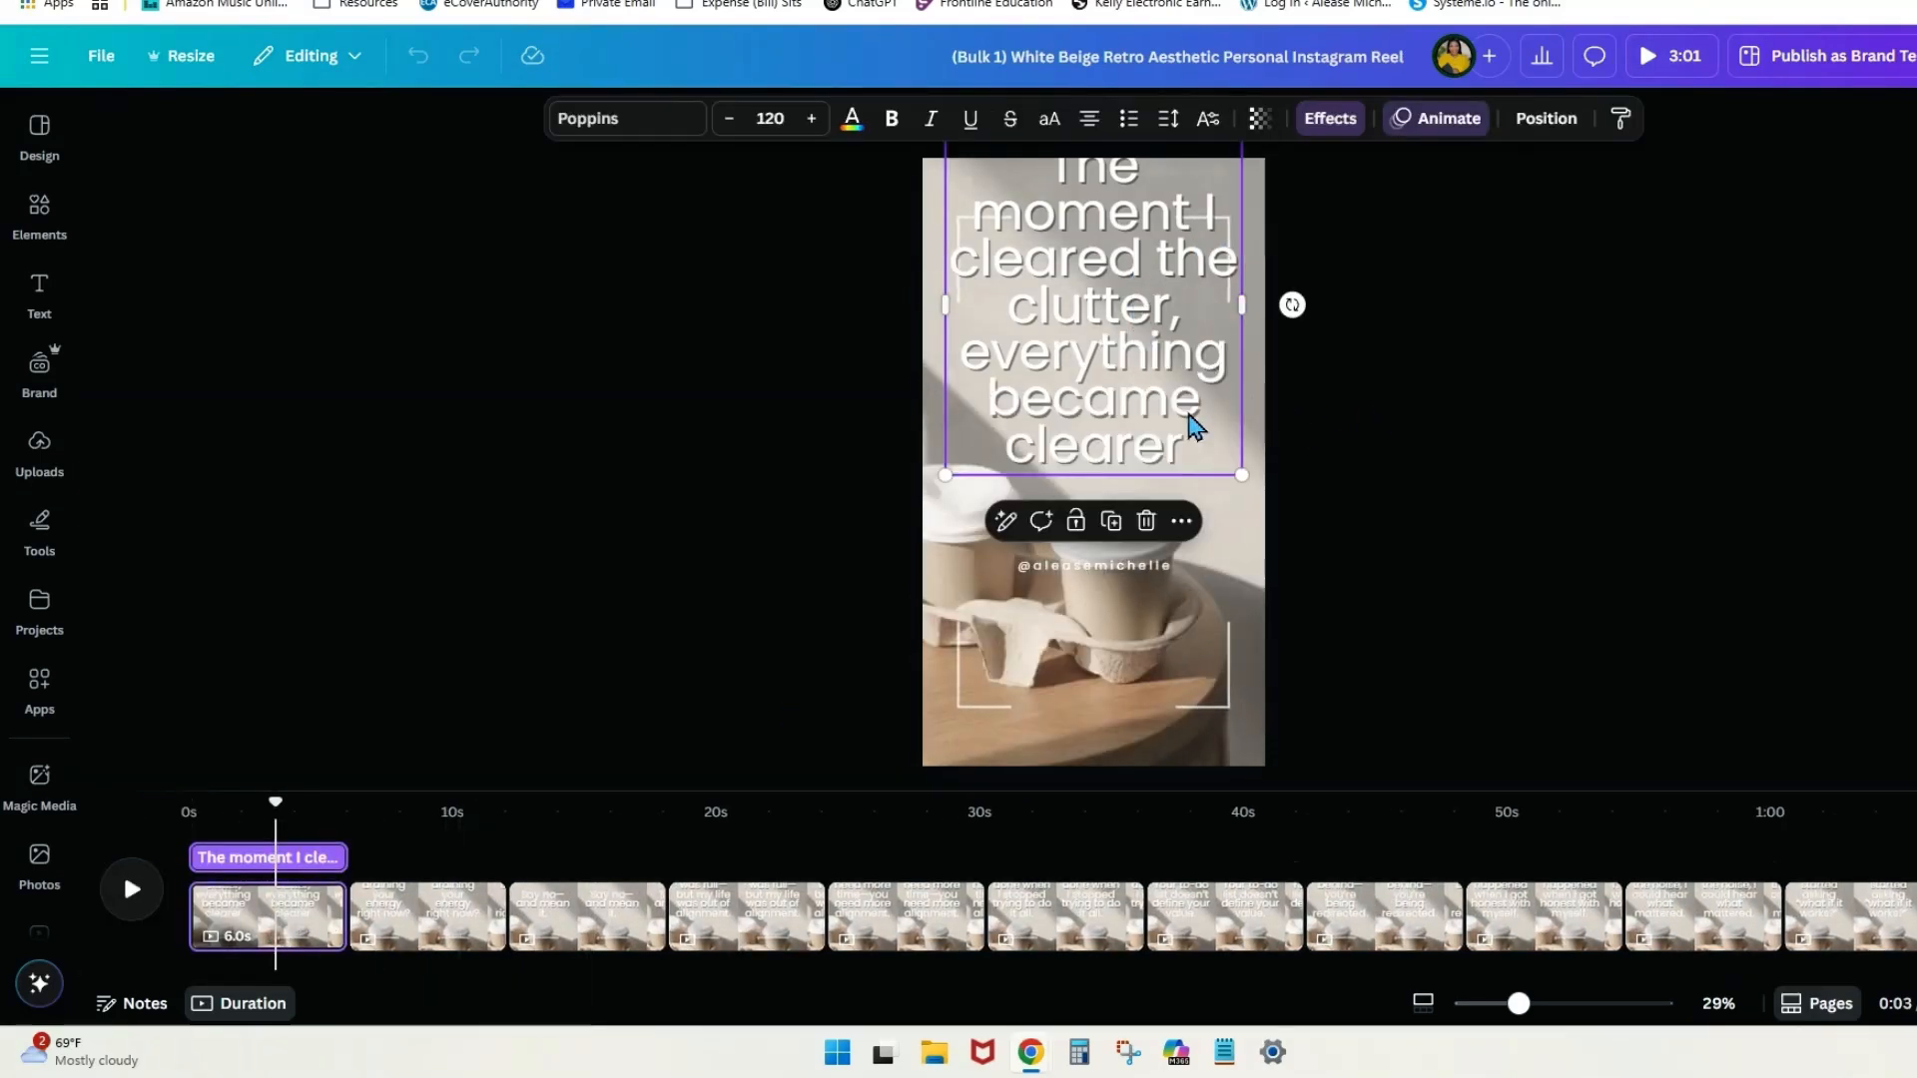
{"action": "left_click_drag", "start_coordinate": [1134, 355], "coordinate": [1143, 458]}
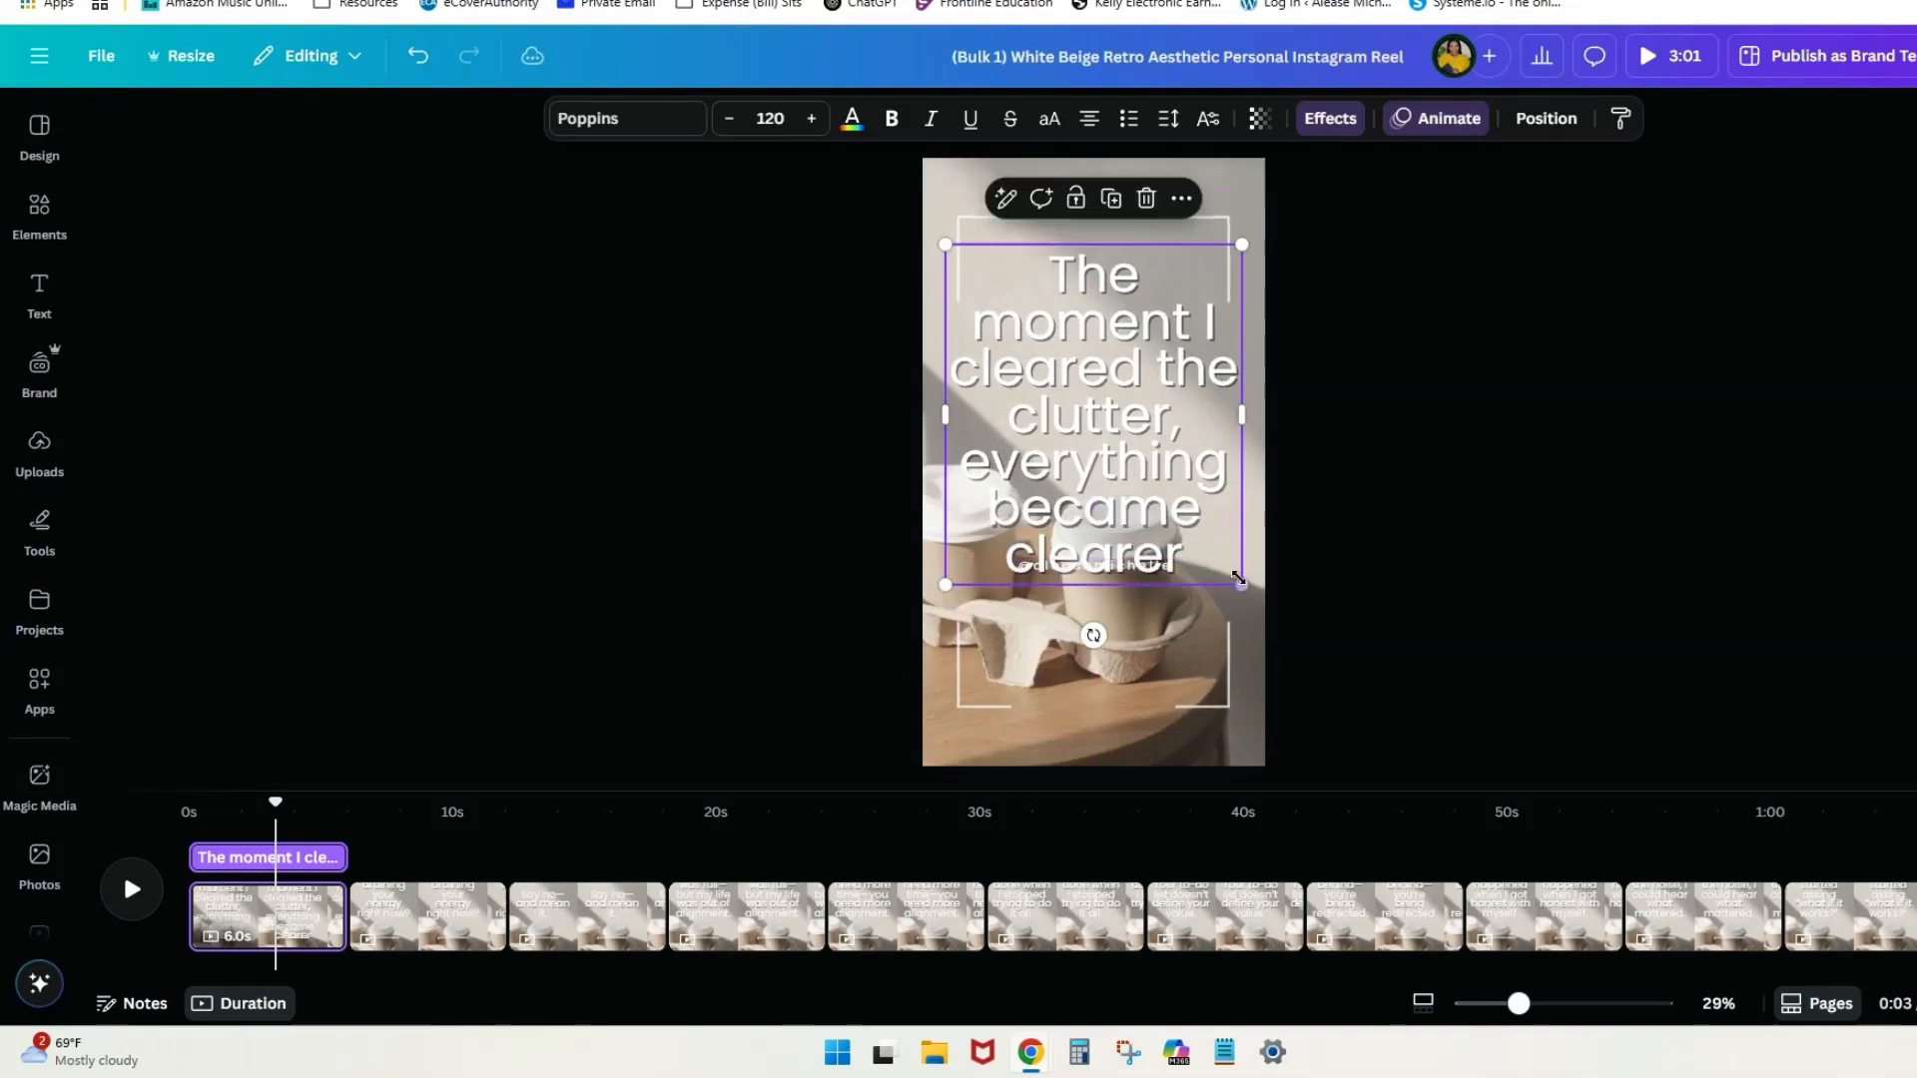
{"action": "left_click_drag", "start_coordinate": [1241, 590], "coordinate": [1149, 479]}
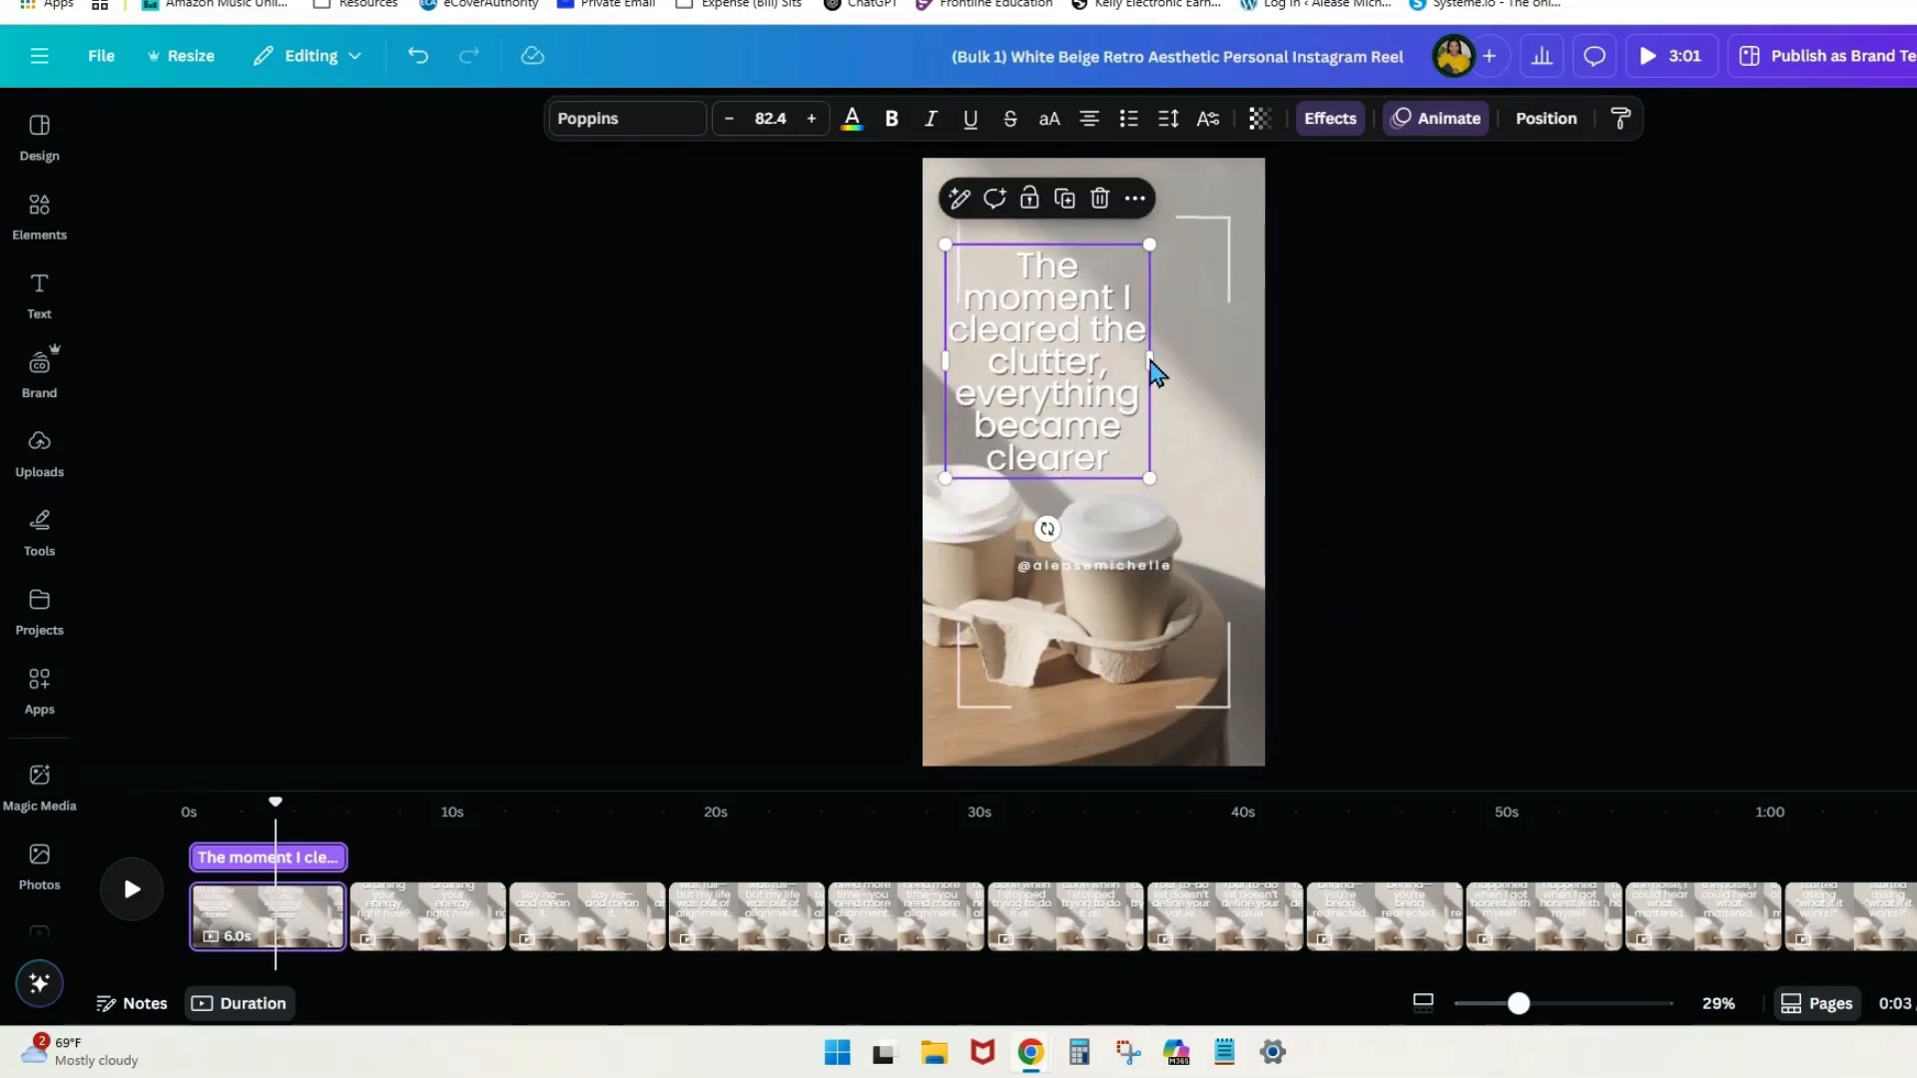
{"action": "left_click_drag", "start_coordinate": [1154, 358], "coordinate": [1103, 384]}
Search the elements library for "clutter" and limit the results to videos.
{"action": "left_click", "coordinate": [1038, 198]}
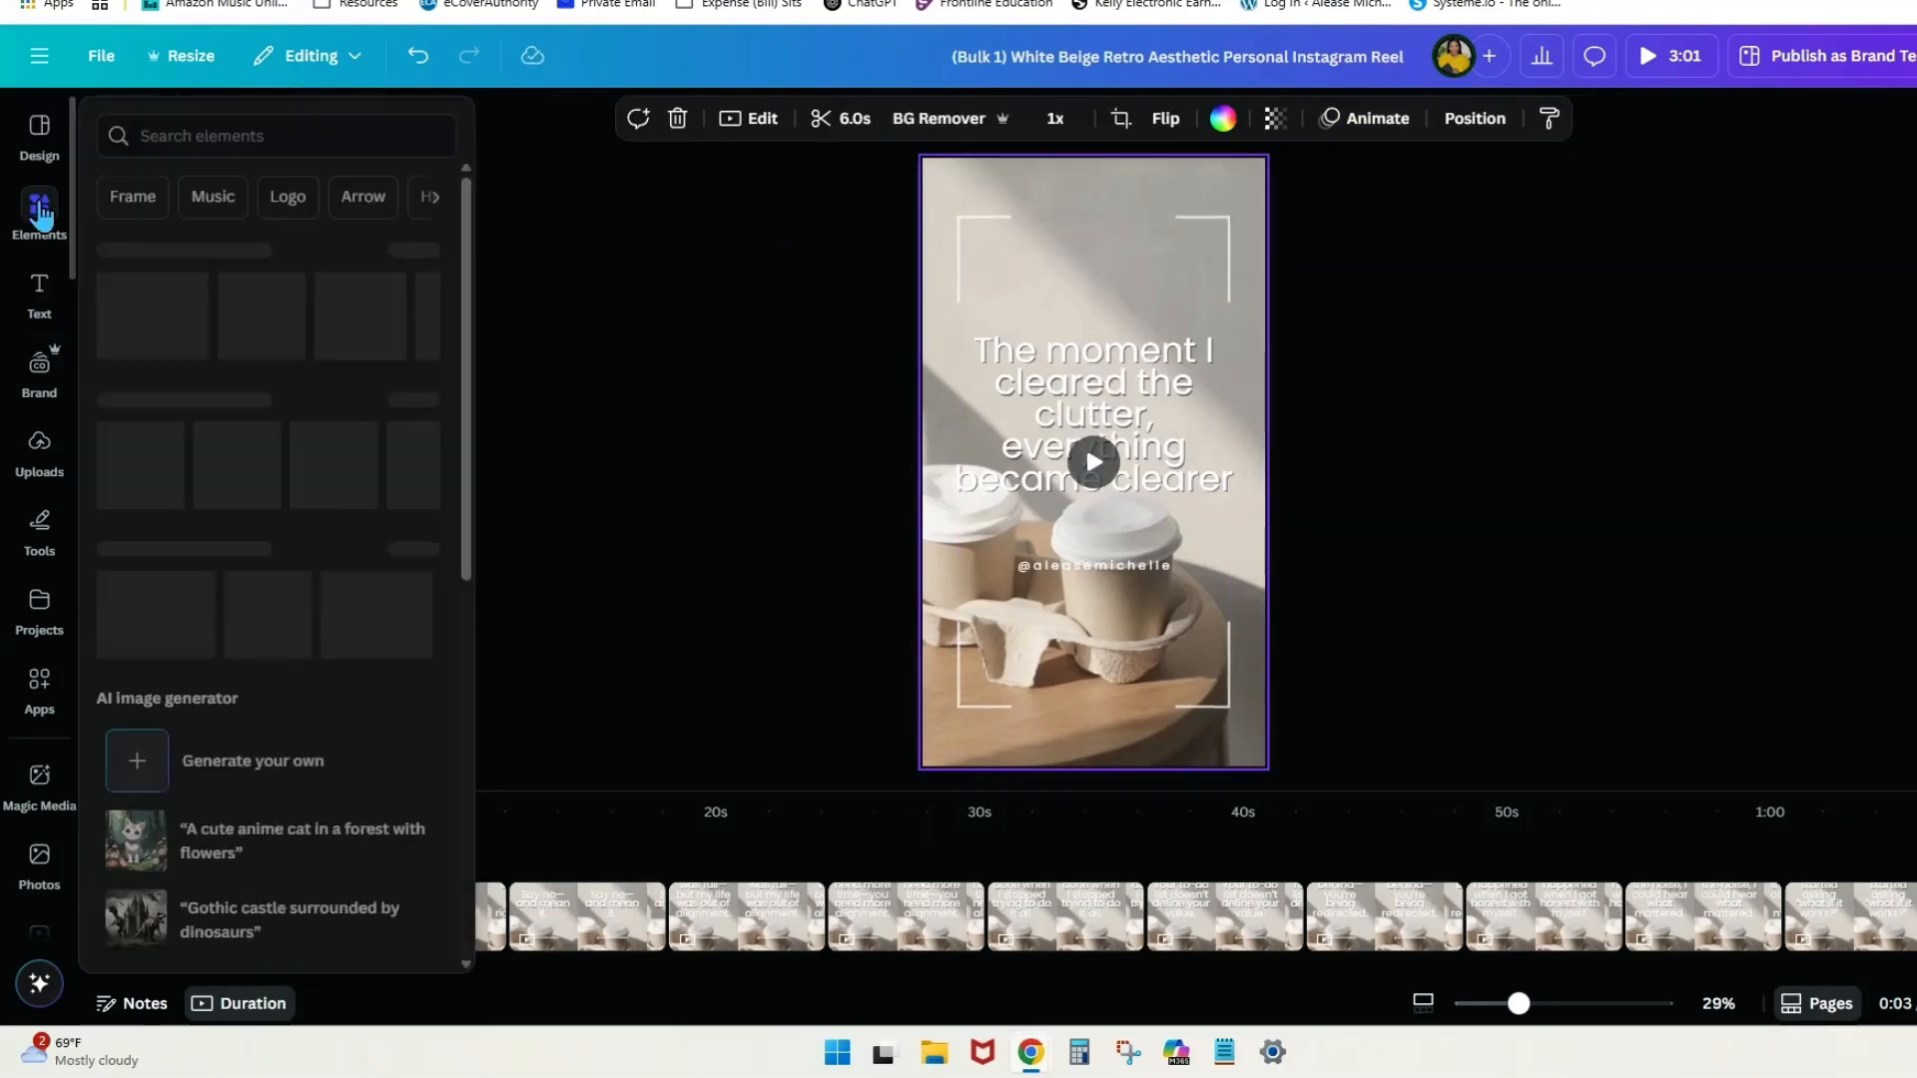
{"action": "left_click", "coordinate": [40, 210]}
{"action": "left_click", "coordinate": [160, 130]}
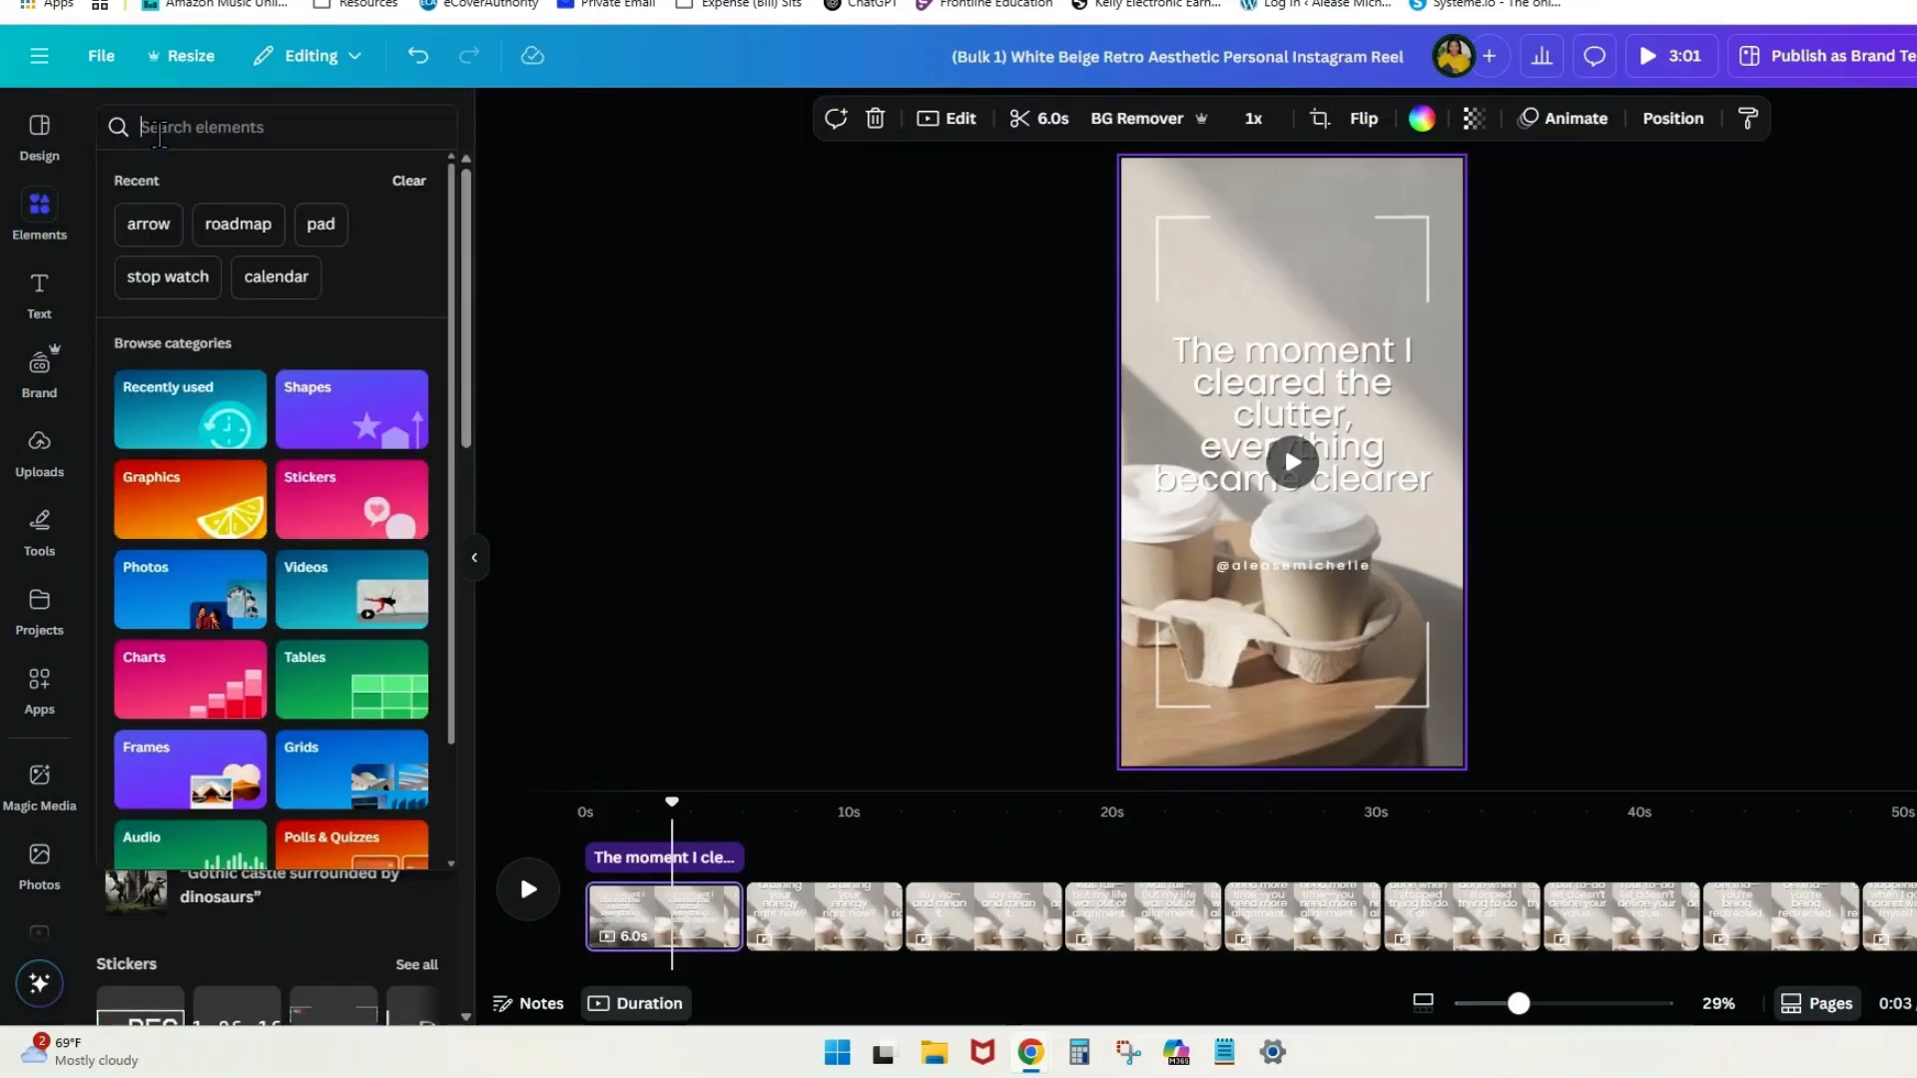
{"action": "type", "text": "c;itte"}
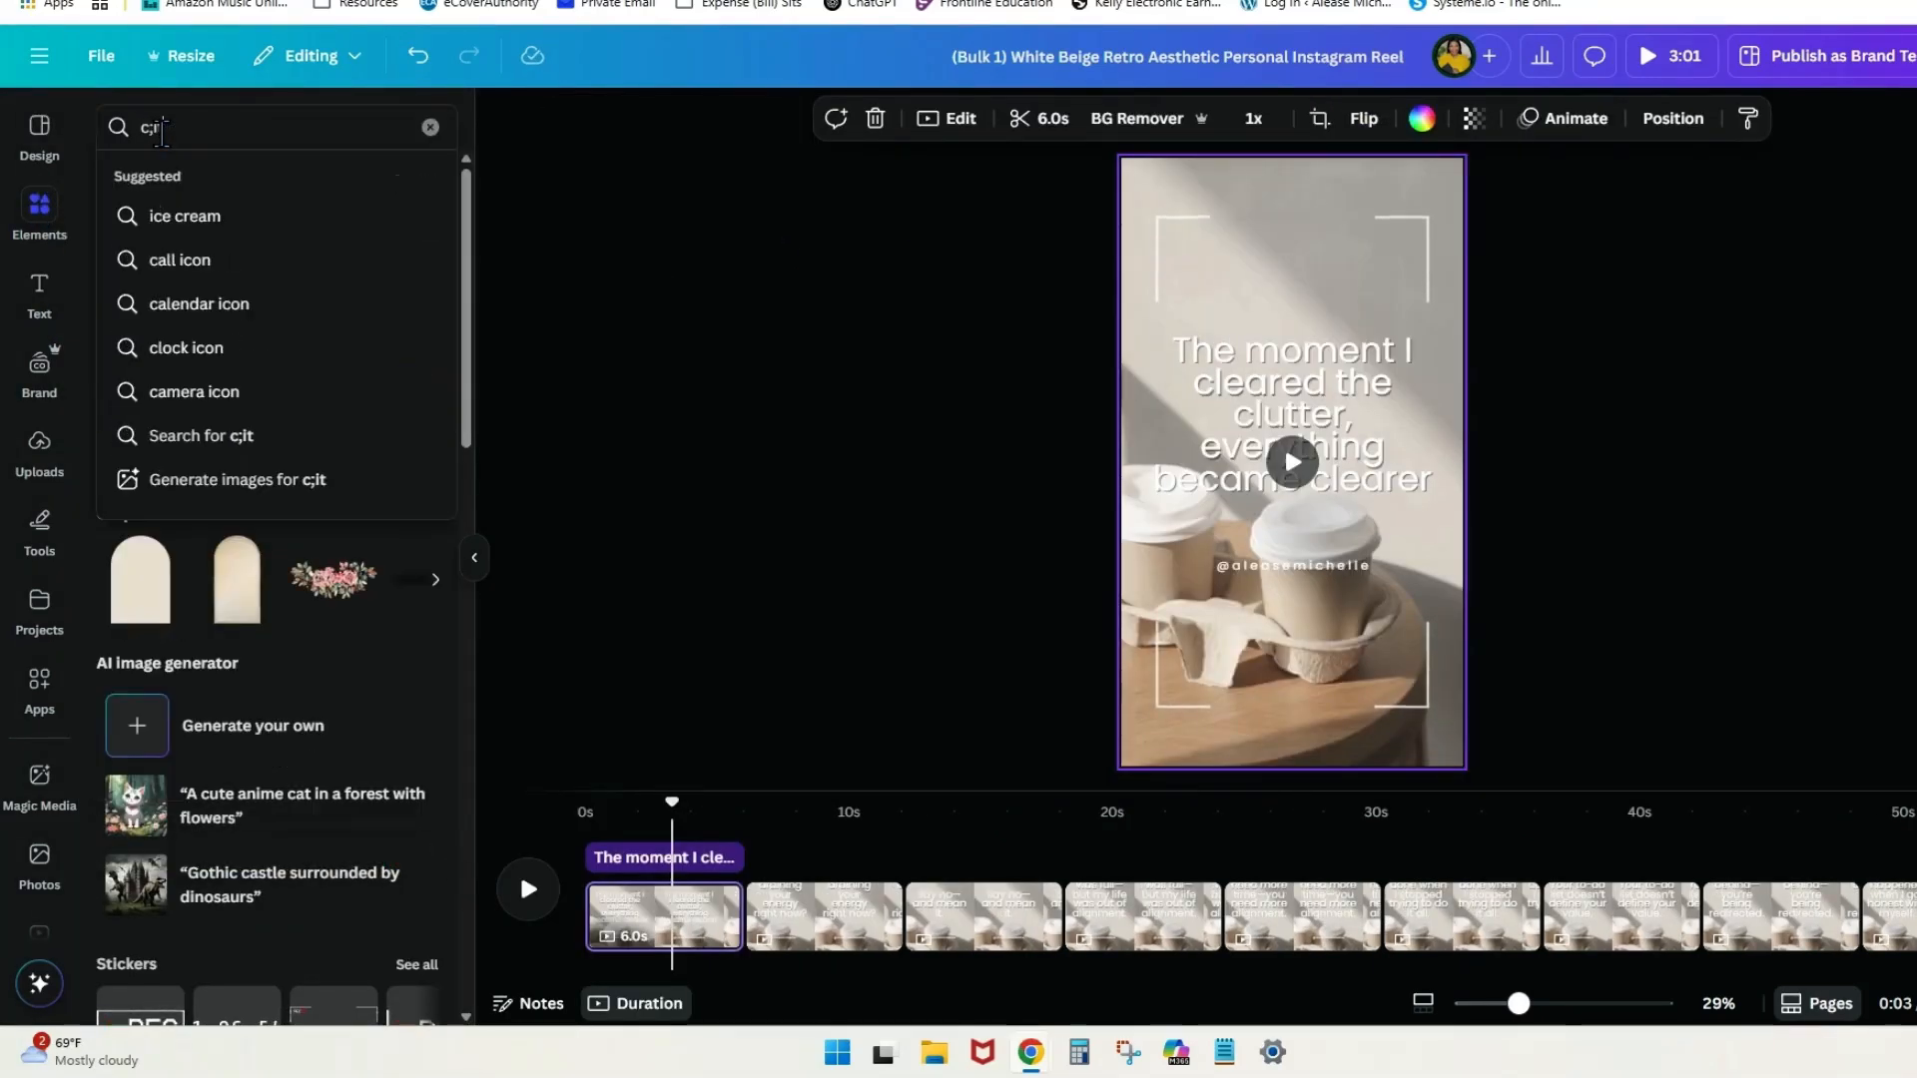
{"action": "key", "text": "BackSpace"}
{"action": "key", "text": "BackSpace"}
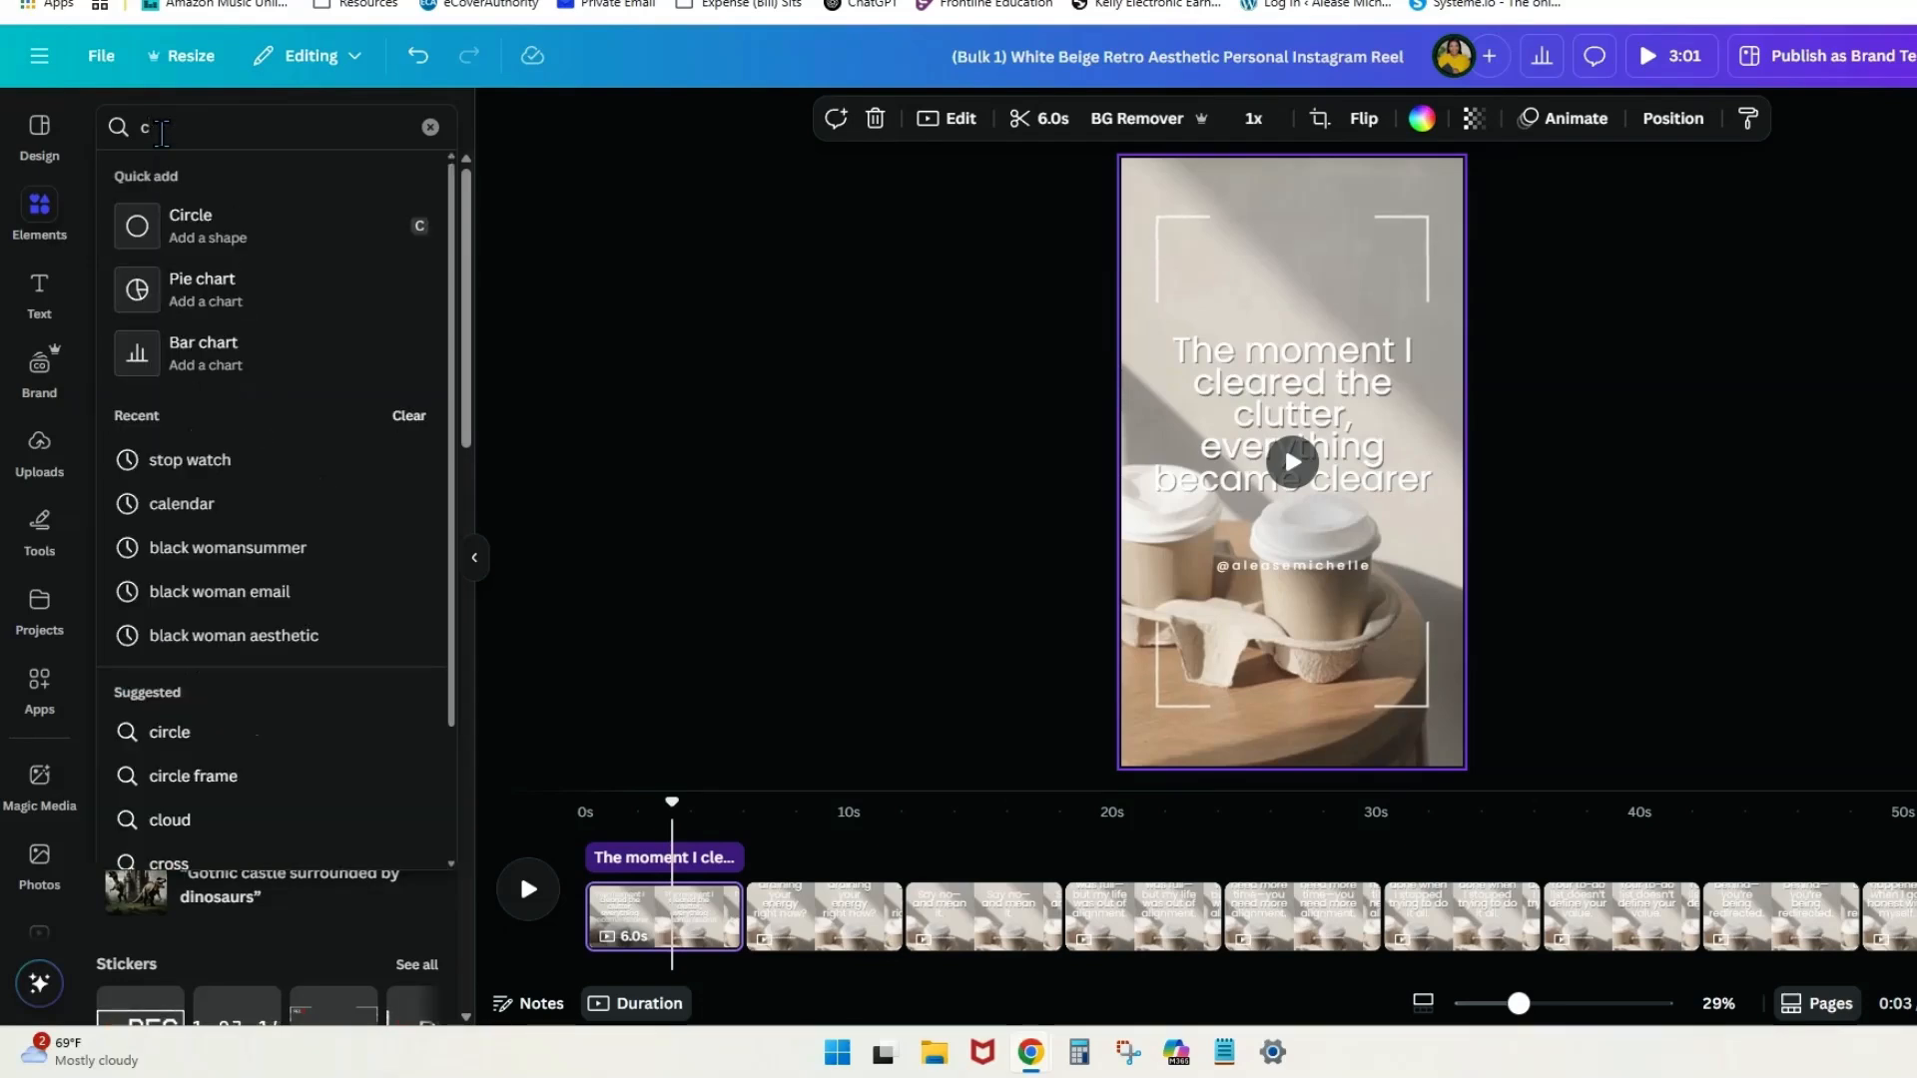
{"action": "type", "text": "lutter"}
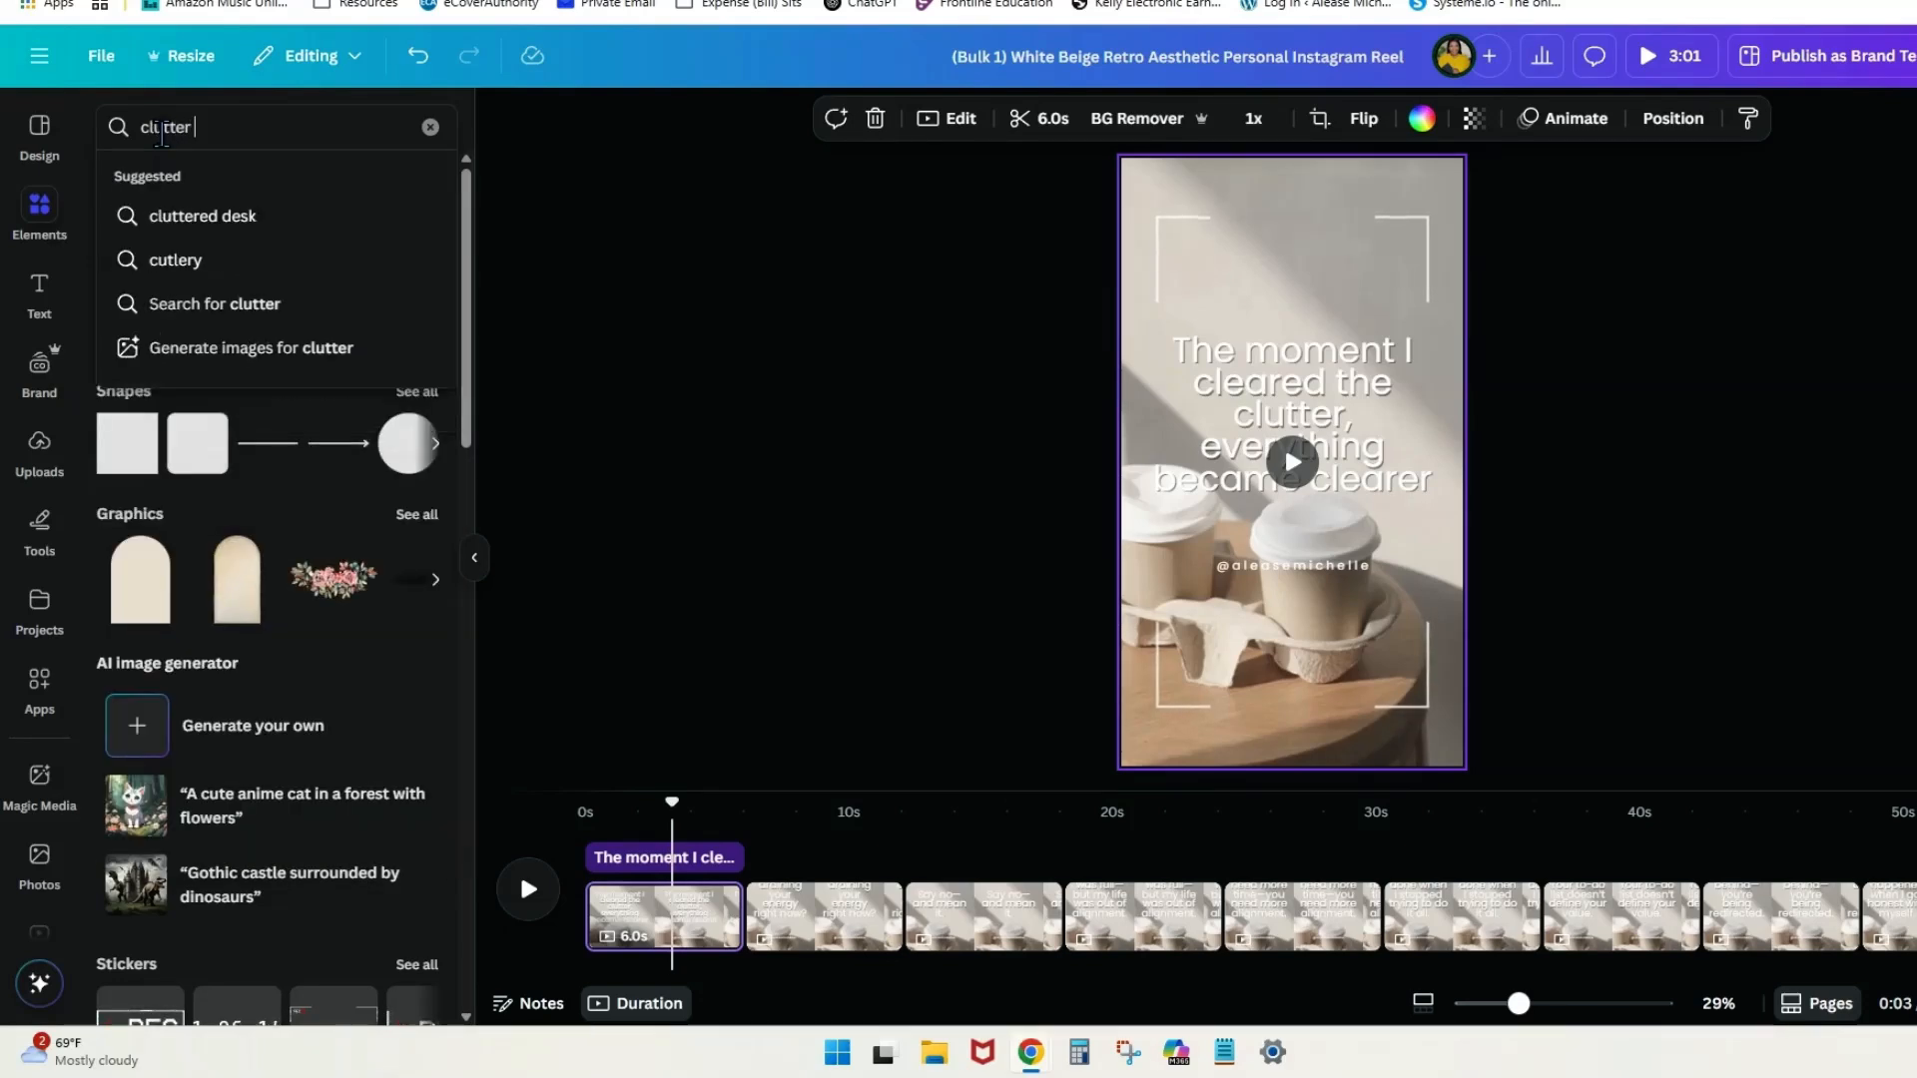
{"action": "key", "text": "Return"}
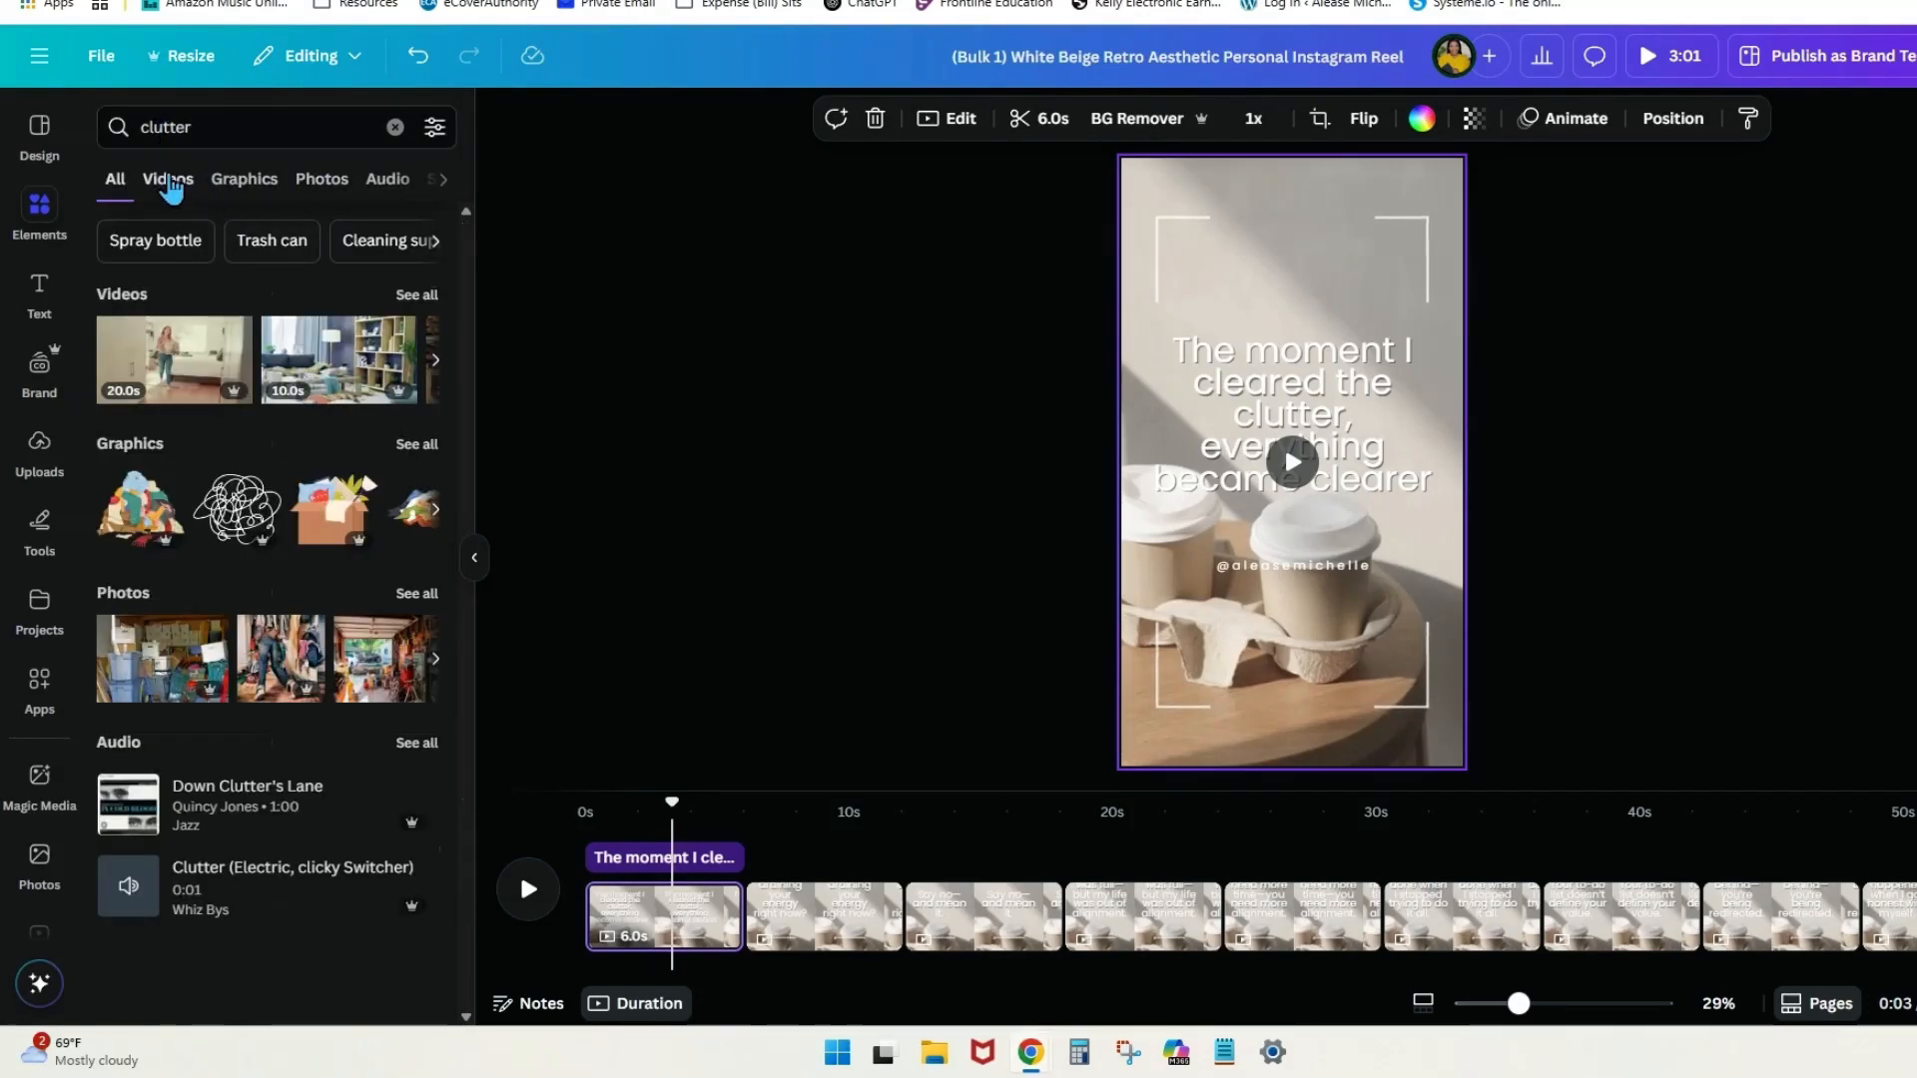
{"action": "left_click", "coordinate": [170, 181]}
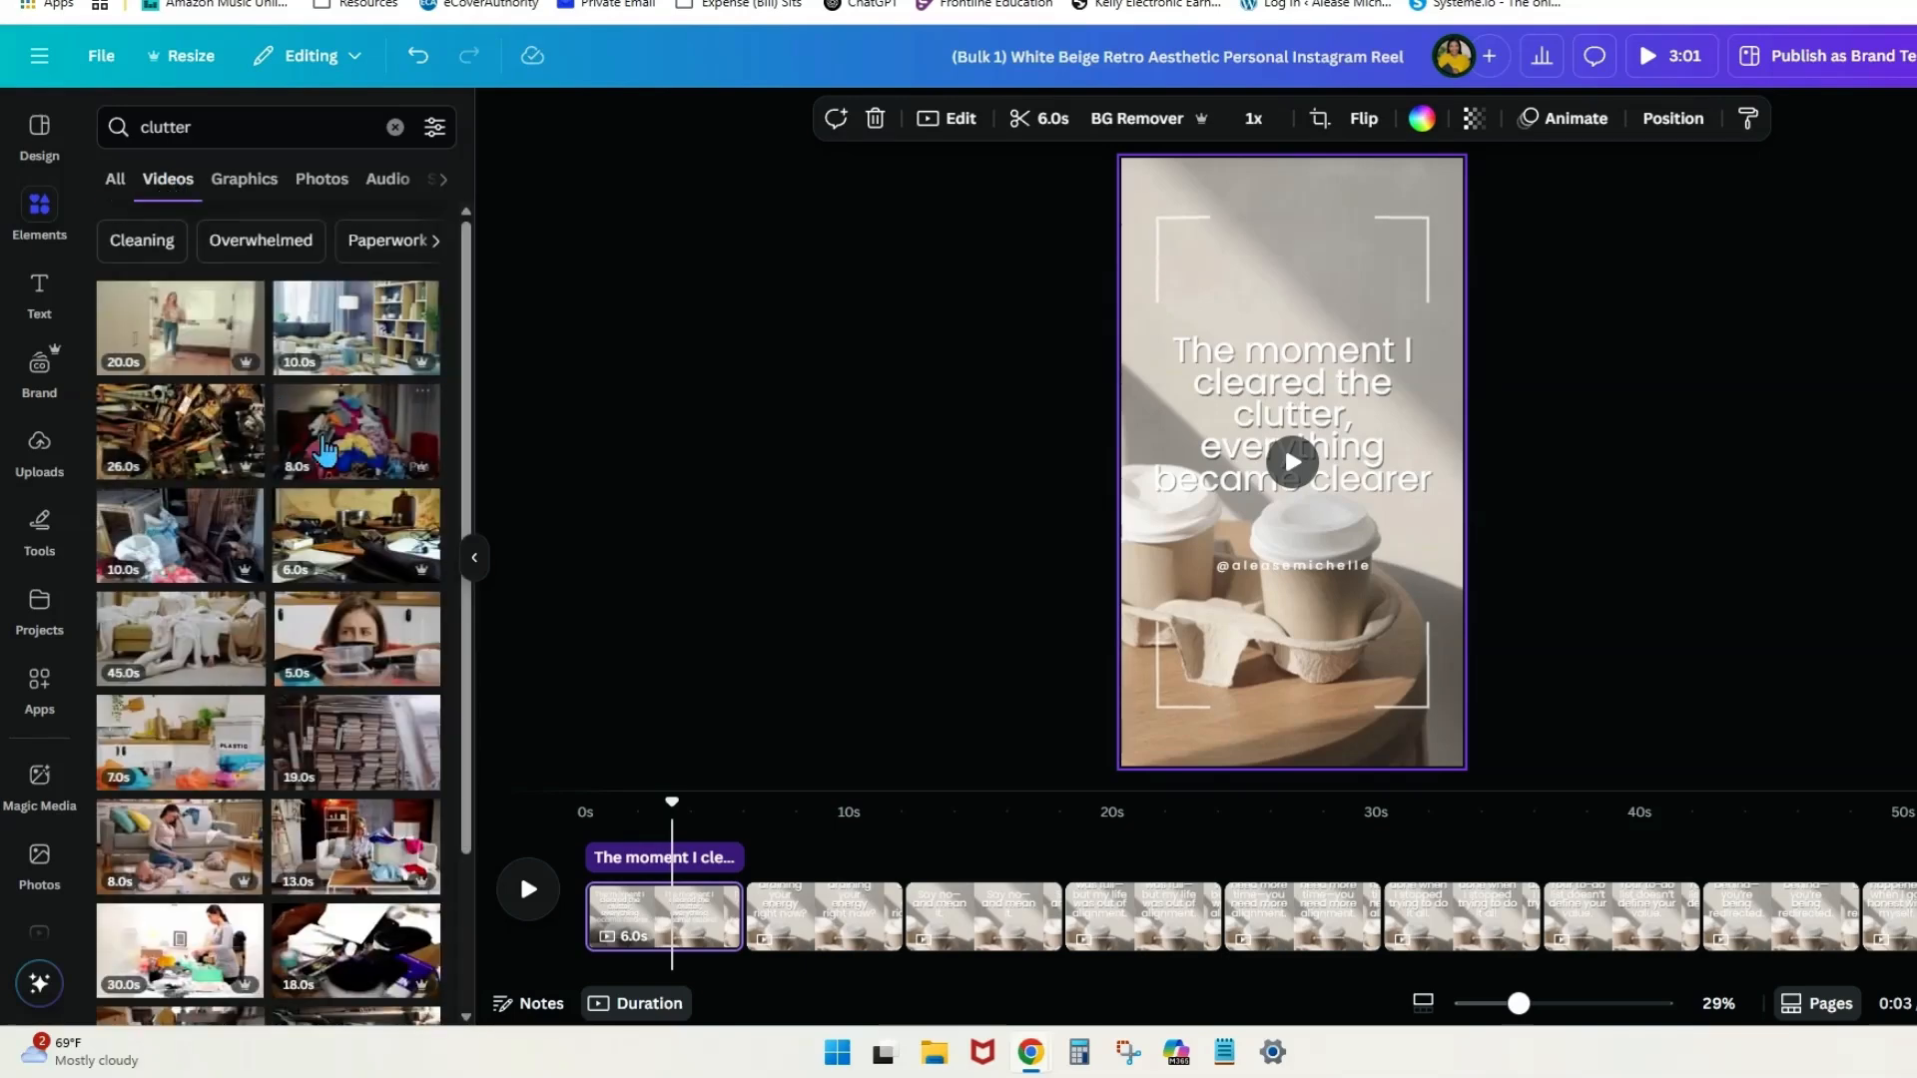
Replace the first page's background with the 10-second video of a person sitting on the floor among scattered papers.
{"action": "scroll", "coordinate": [349, 499], "scroll_direction": "down", "scroll_amount": 2}
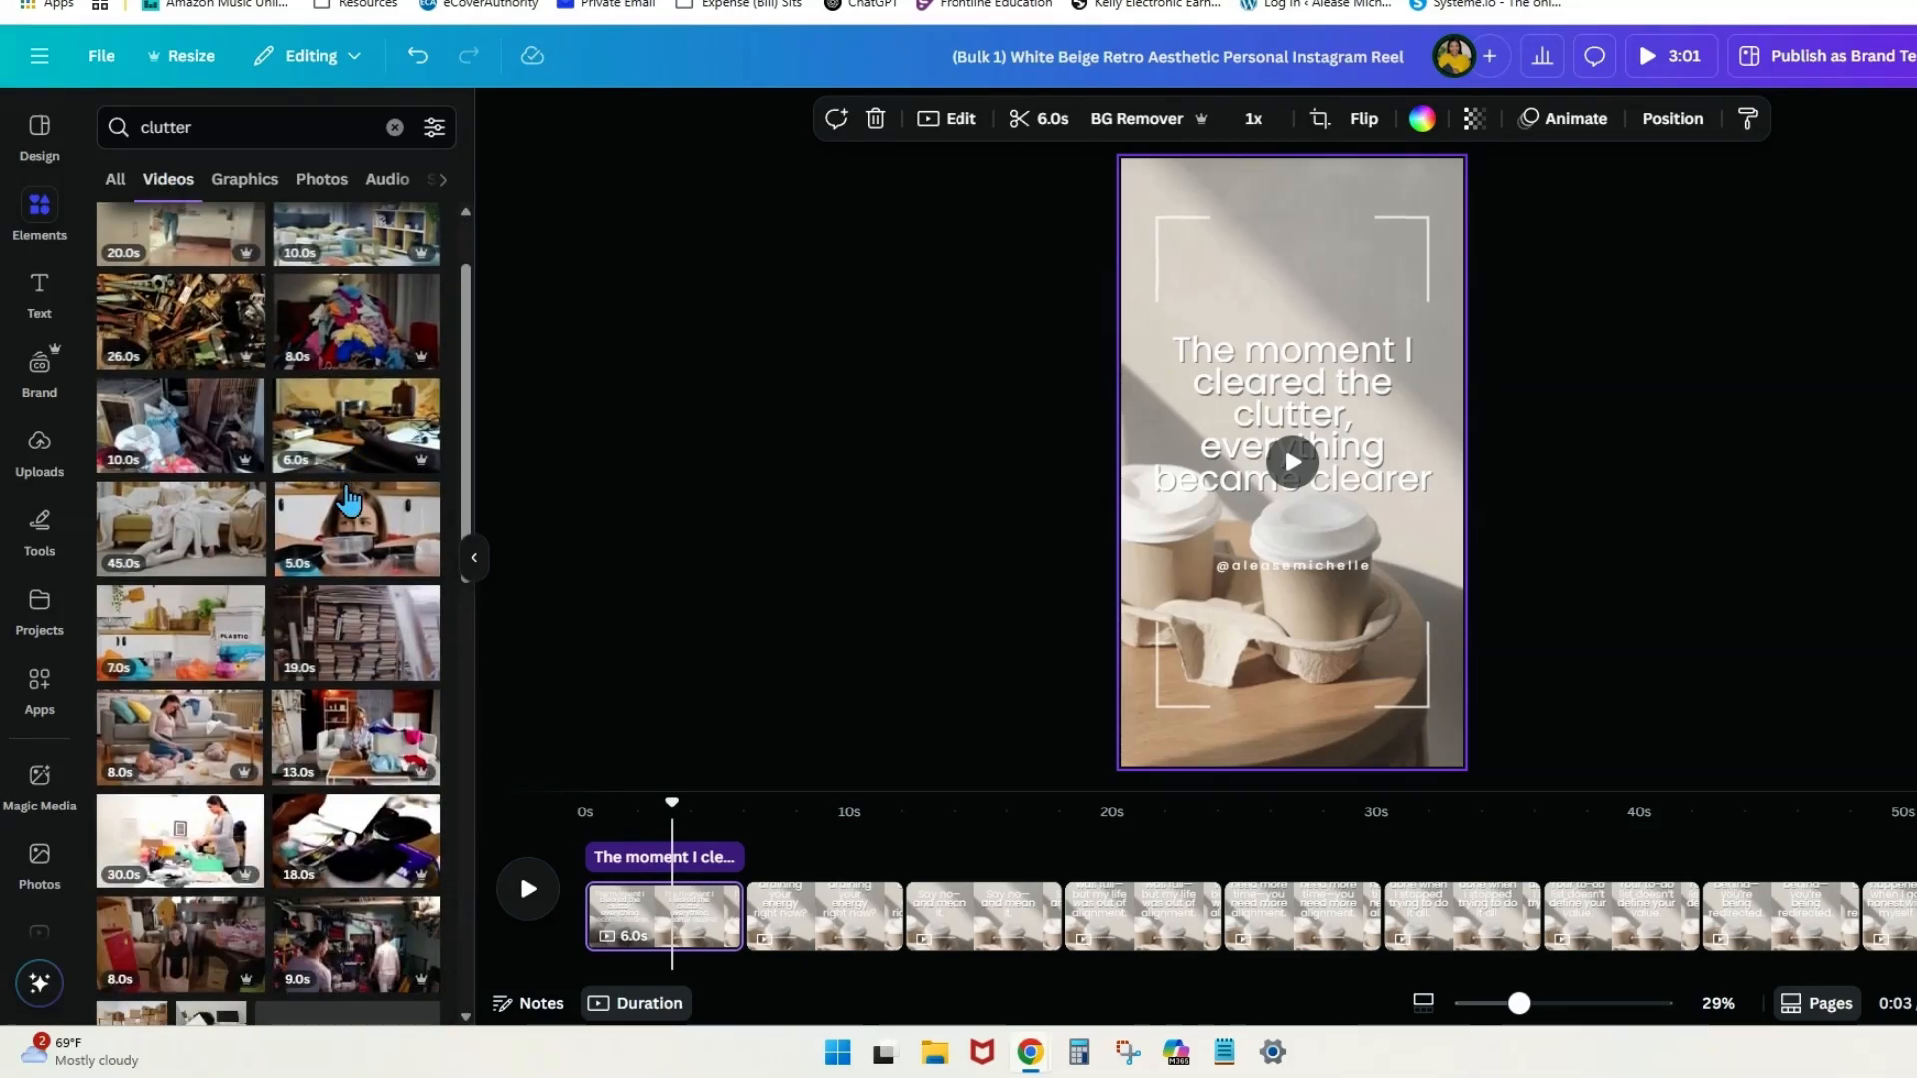
{"action": "scroll", "coordinate": [349, 499], "scroll_direction": "down", "scroll_amount": 4}
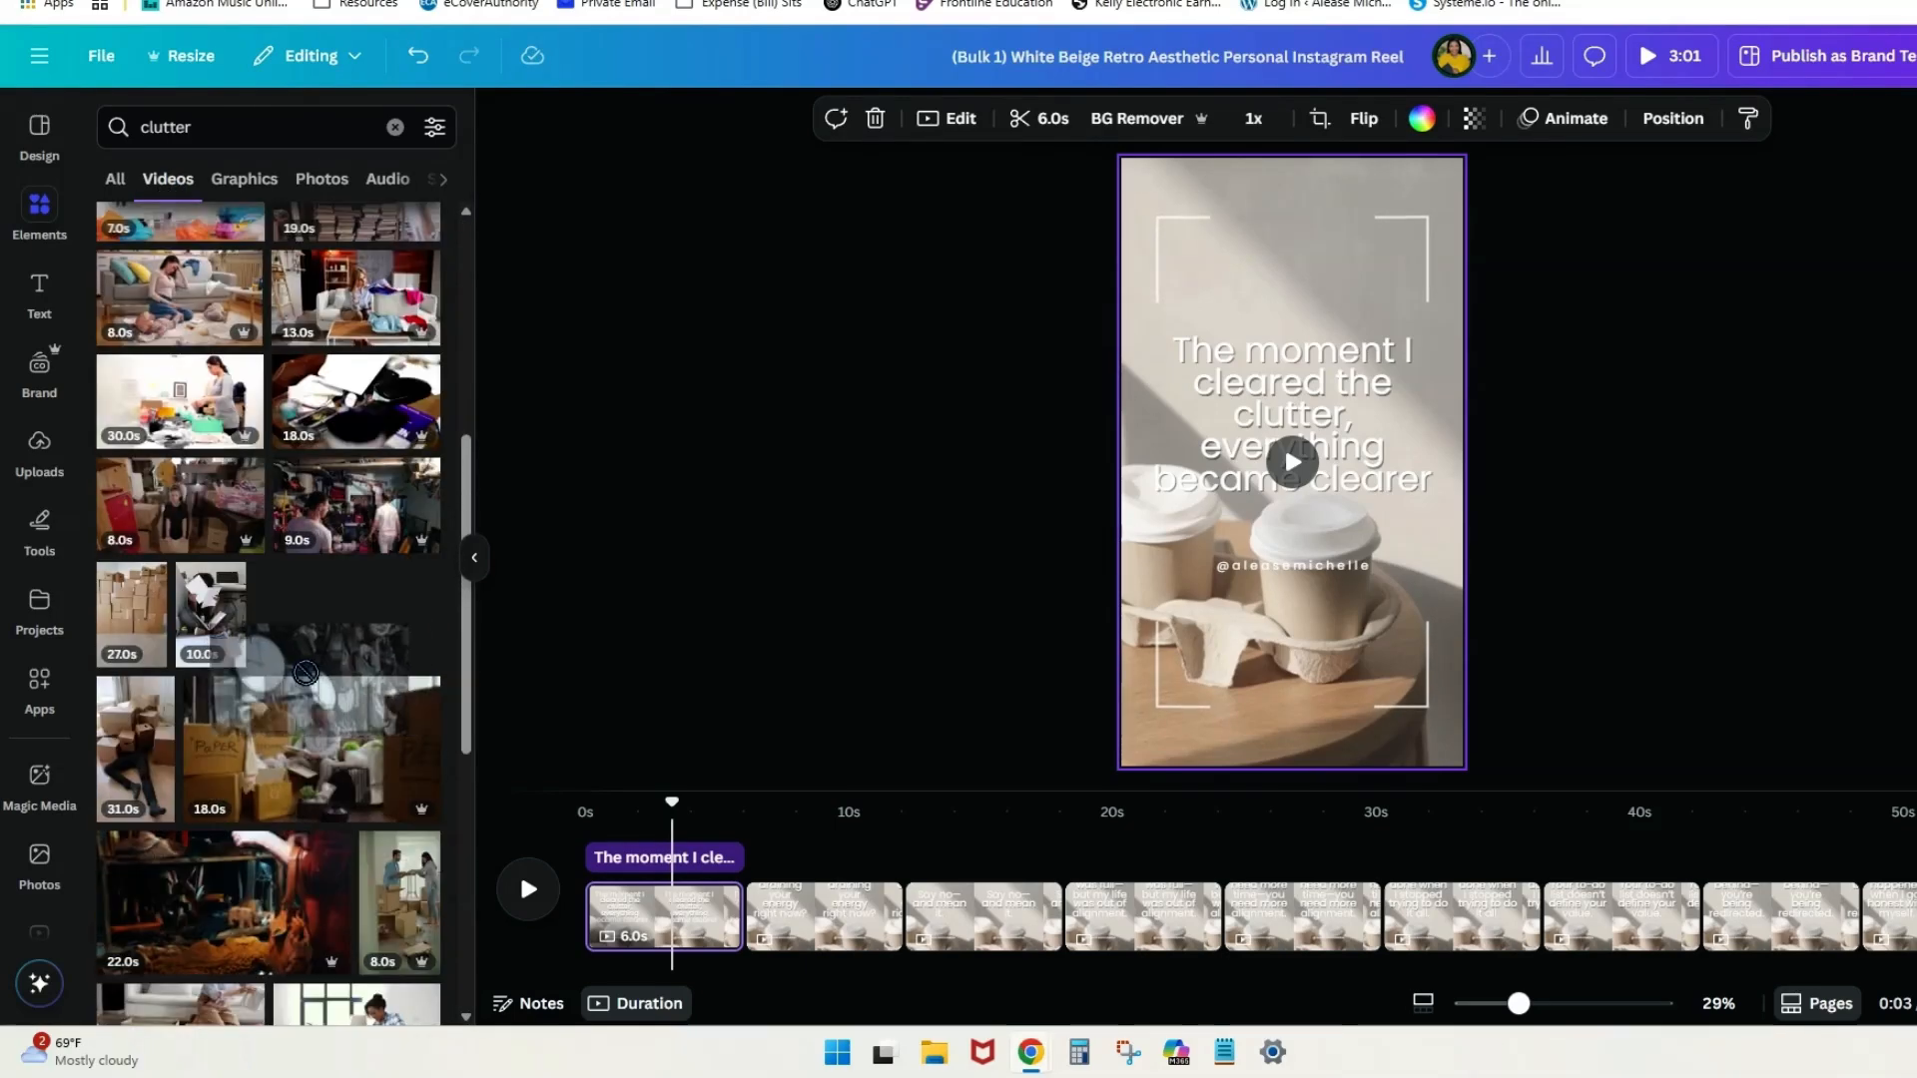
{"action": "left_click_drag", "start_coordinate": [306, 672], "coordinate": [1148, 329]}
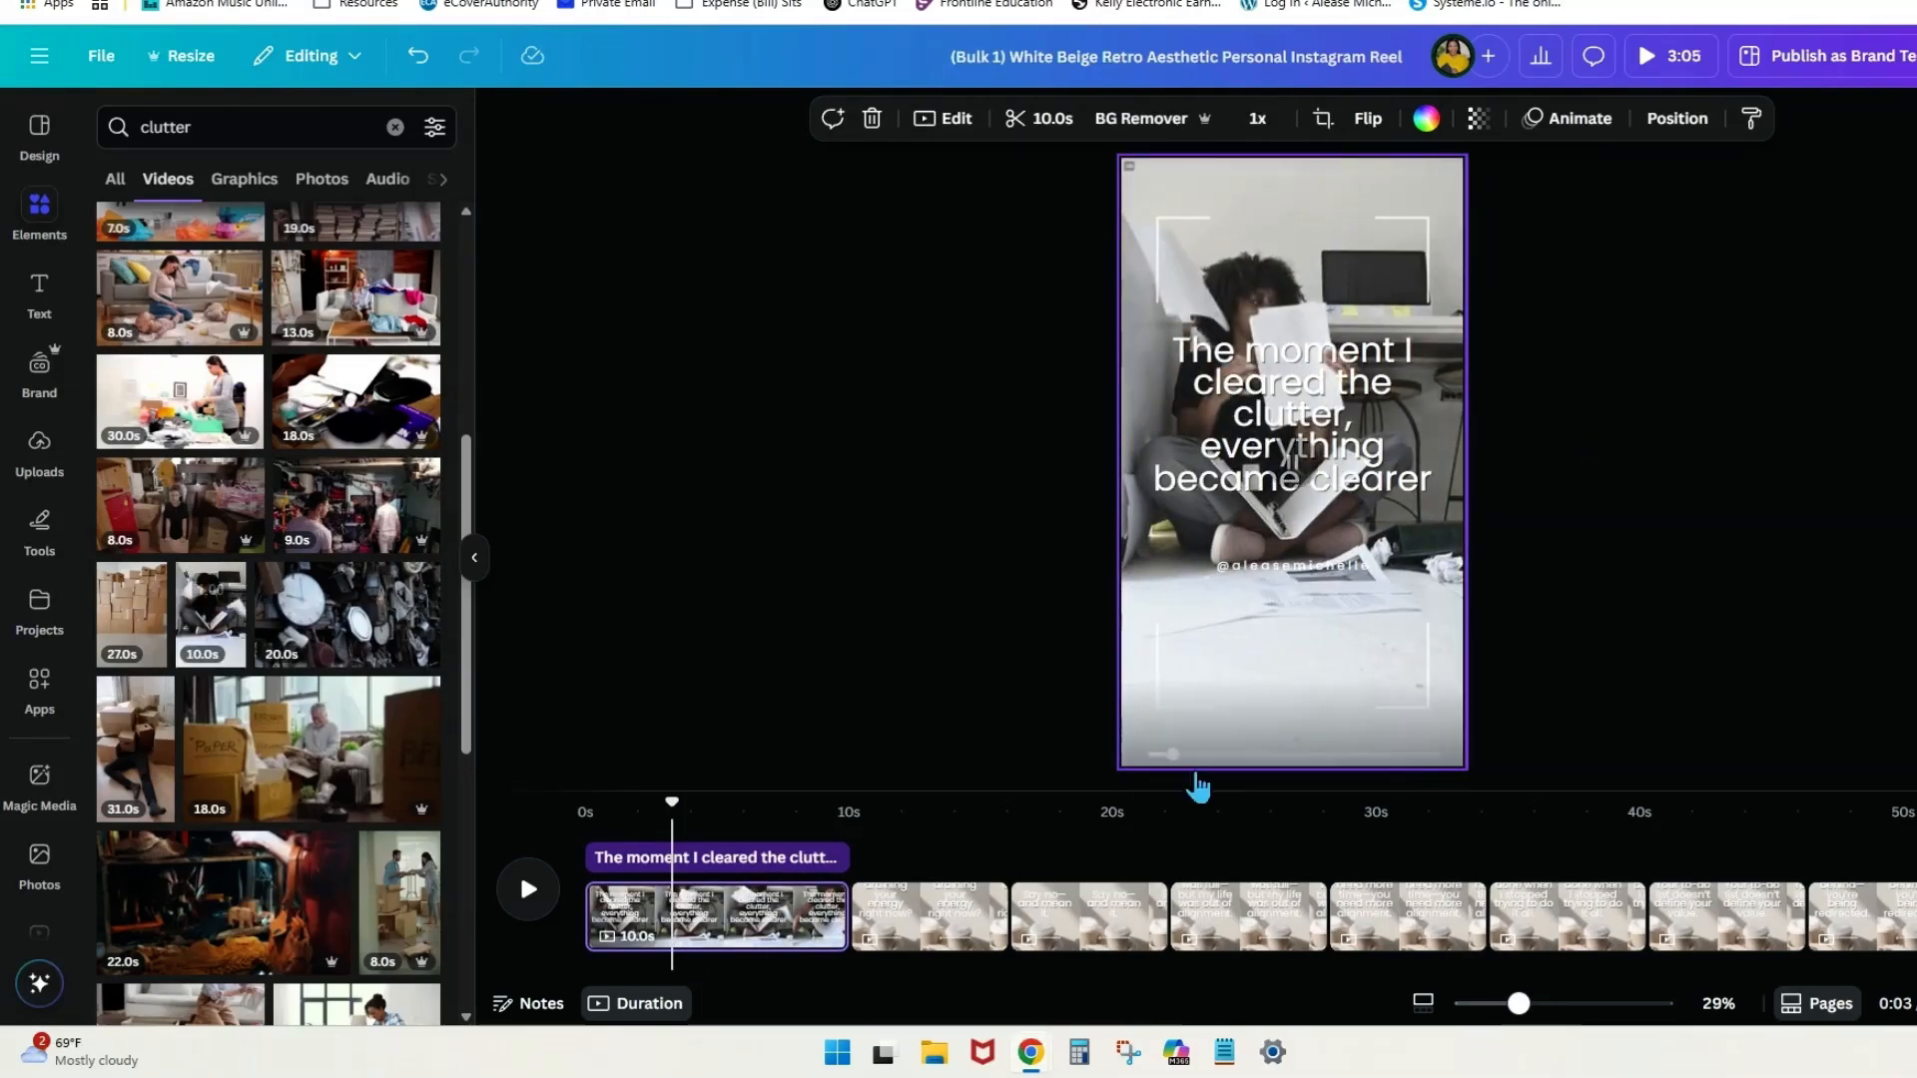
Darken the first page's background video by strongly lowering its brightness.
{"action": "left_click", "coordinate": [1337, 479]}
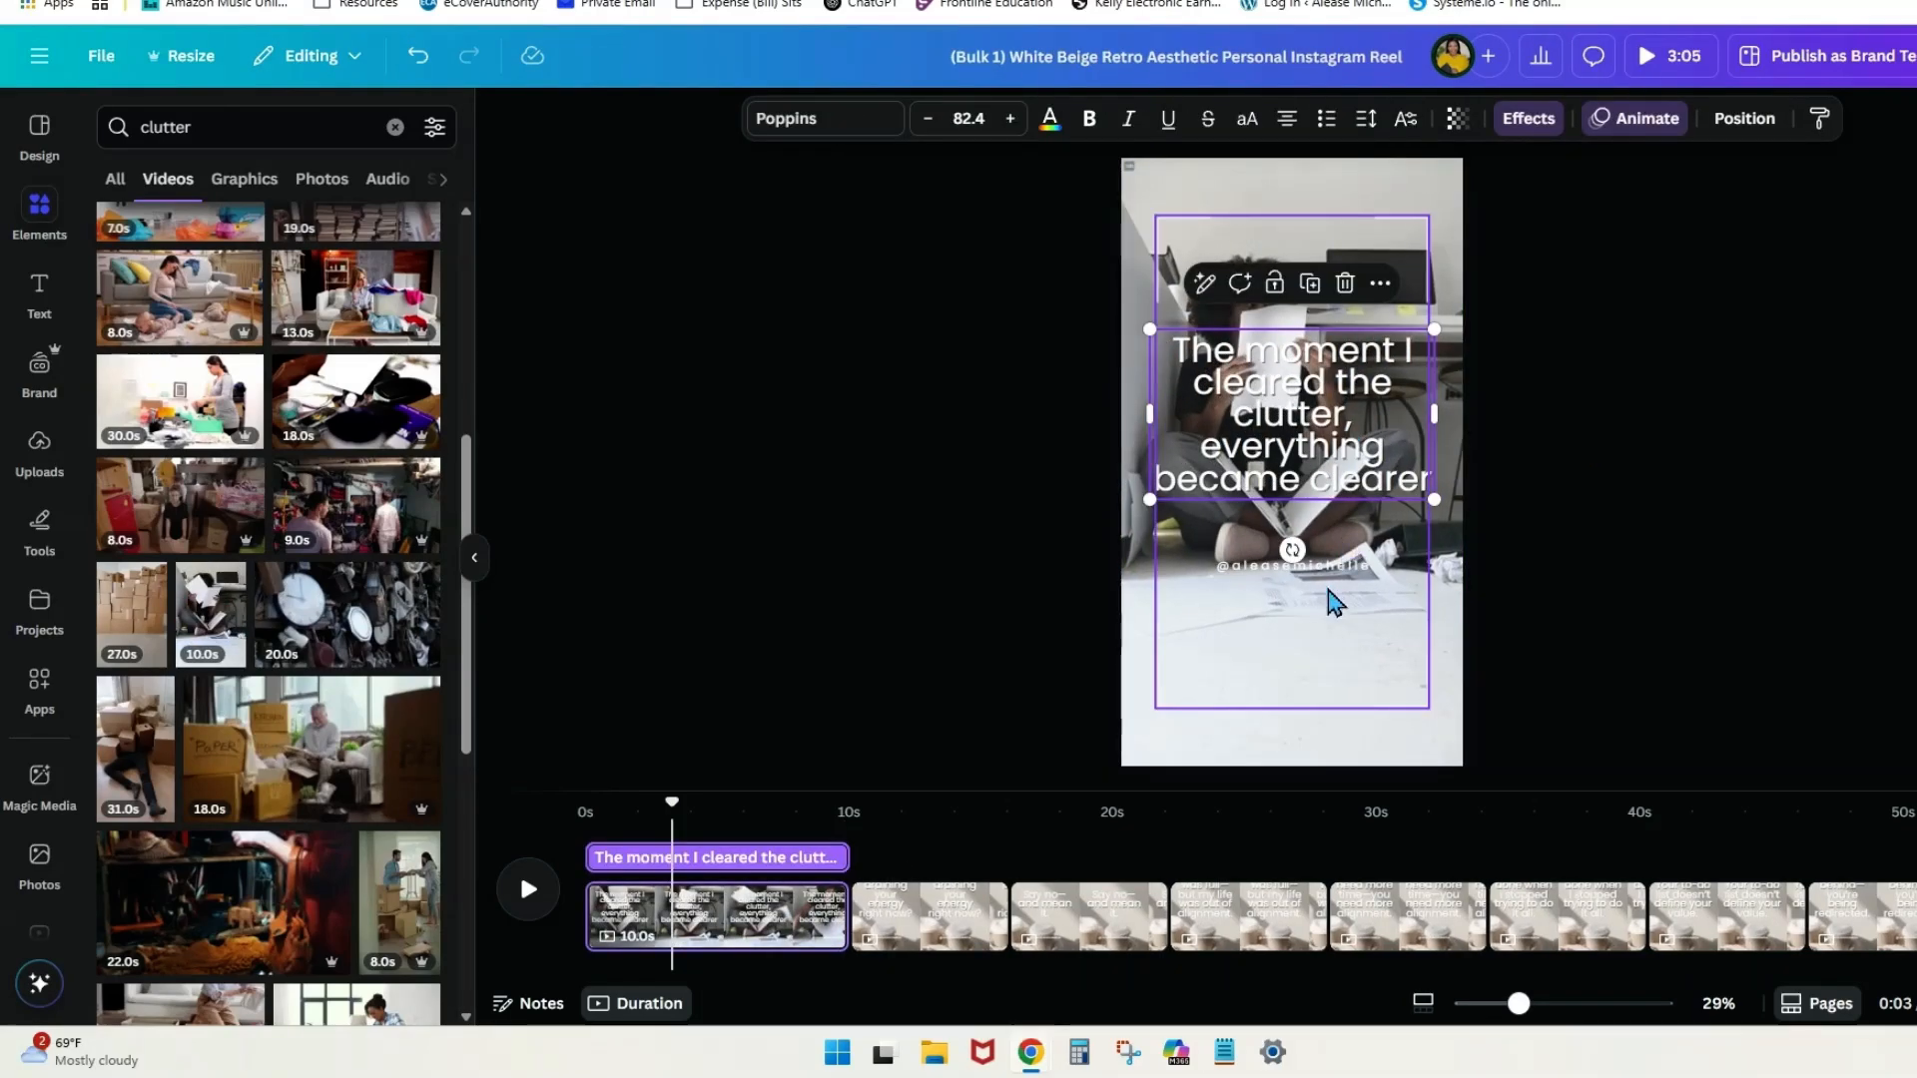
{"action": "left_click", "coordinate": [1335, 198]}
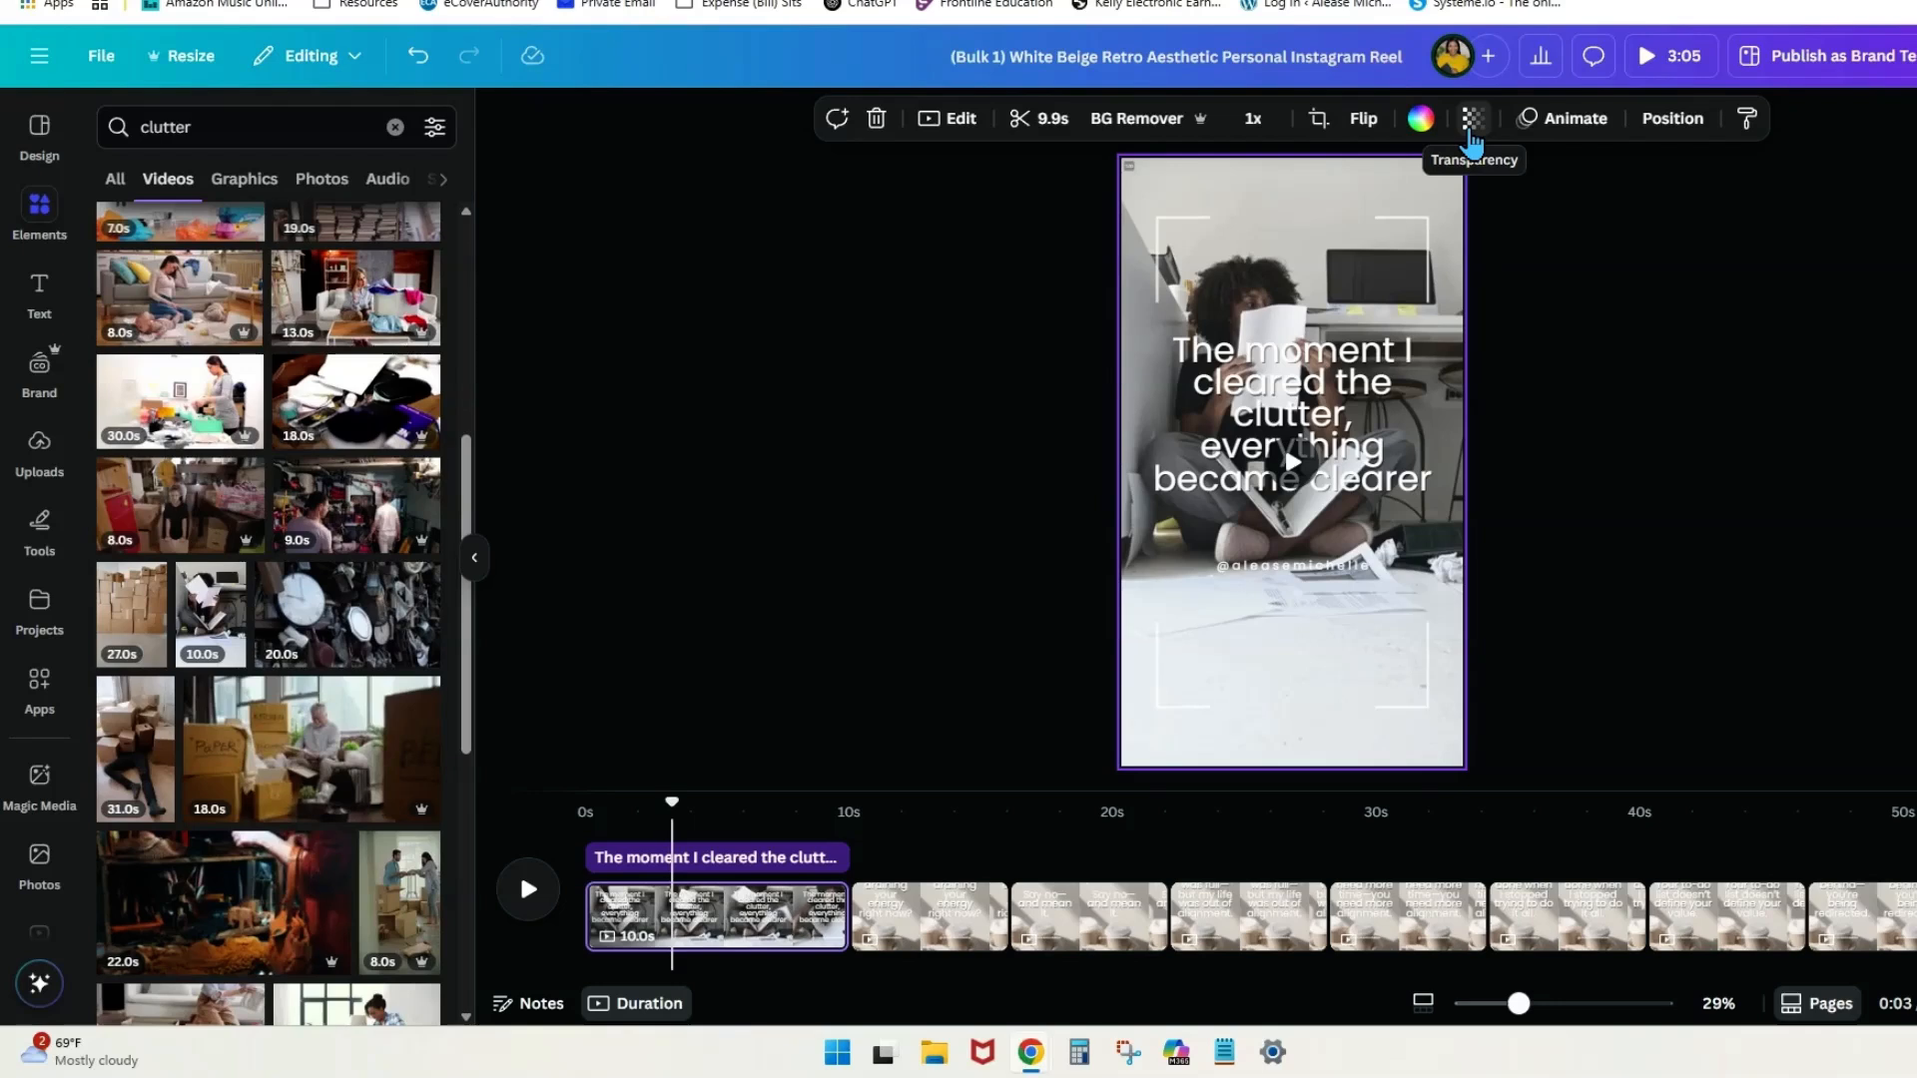
{"action": "left_click", "coordinate": [946, 118]}
{"action": "left_click", "coordinate": [158, 201]}
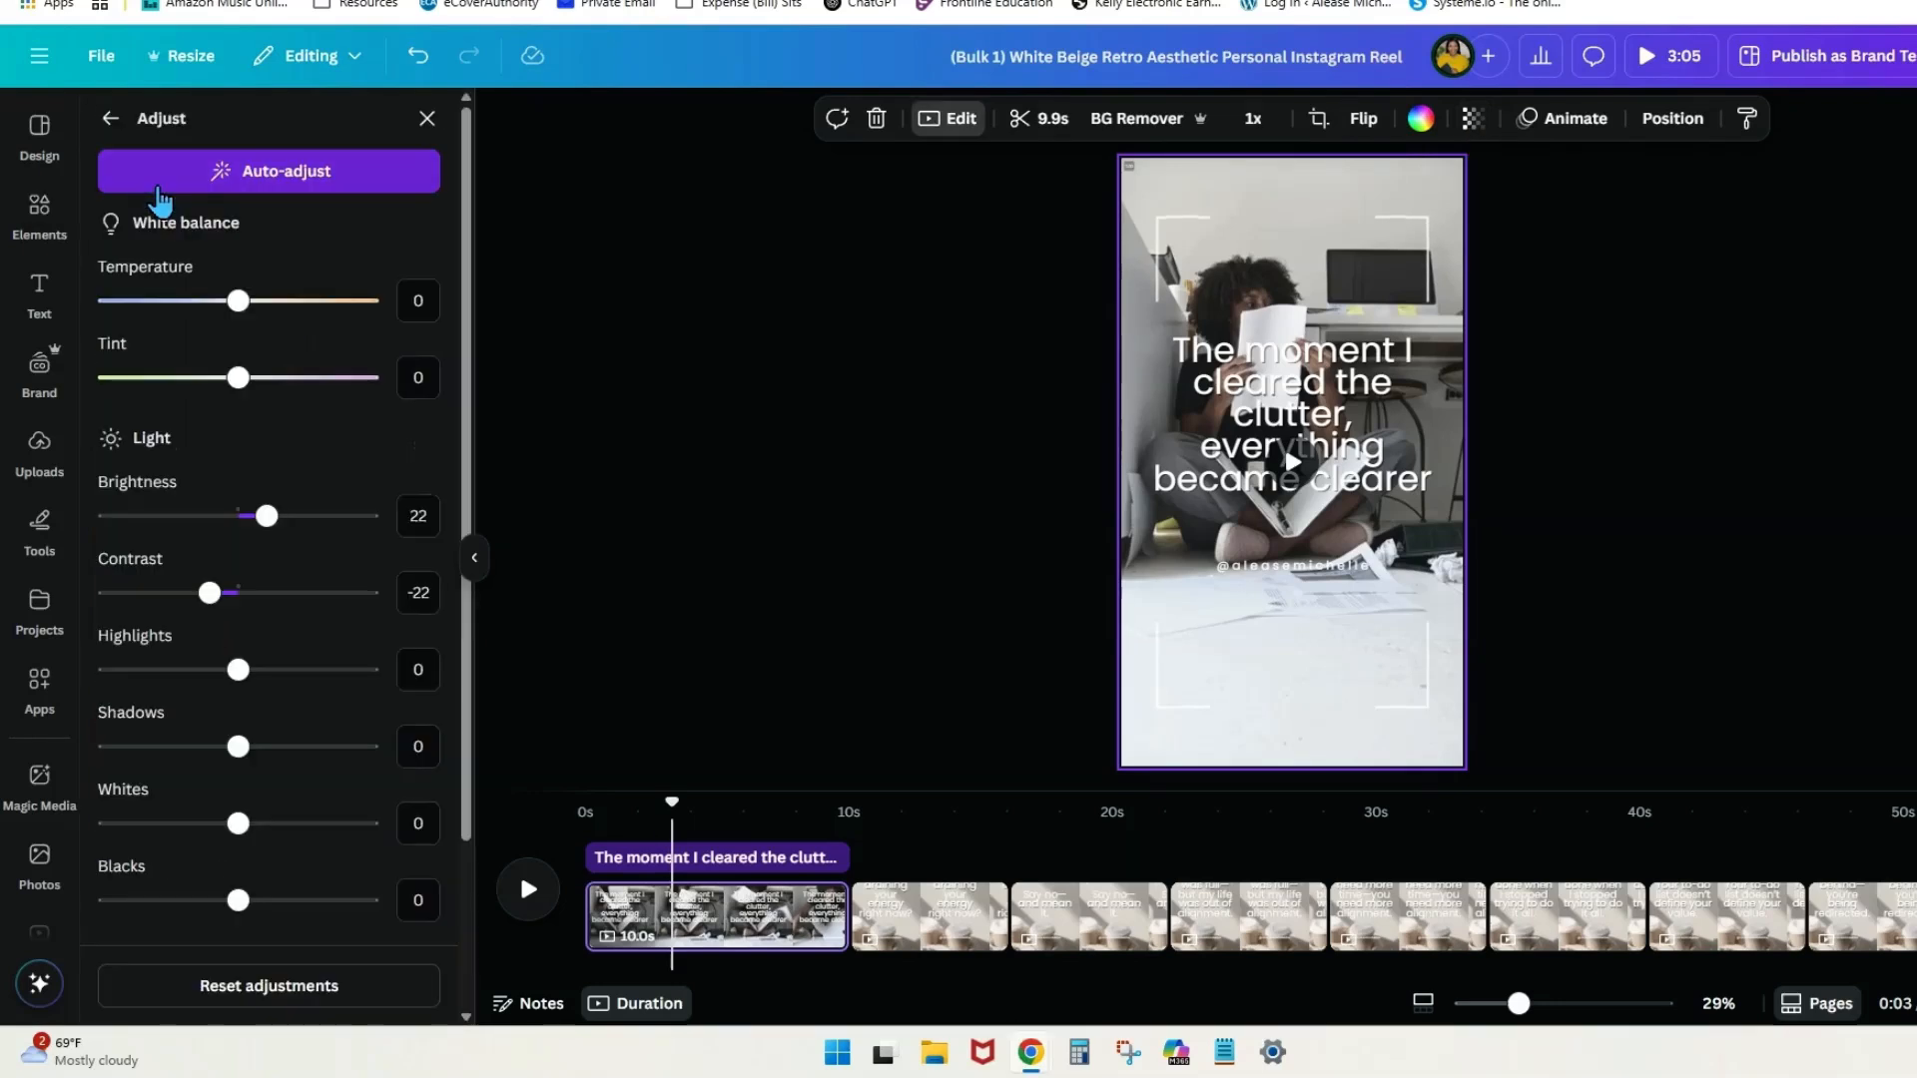
{"action": "left_click_drag", "start_coordinate": [270, 529], "coordinate": [127, 515]}
On the first page, move the handle and the hook text lower and end the hook with a period.
{"action": "left_click_drag", "start_coordinate": [1285, 565], "coordinate": [1294, 636]}
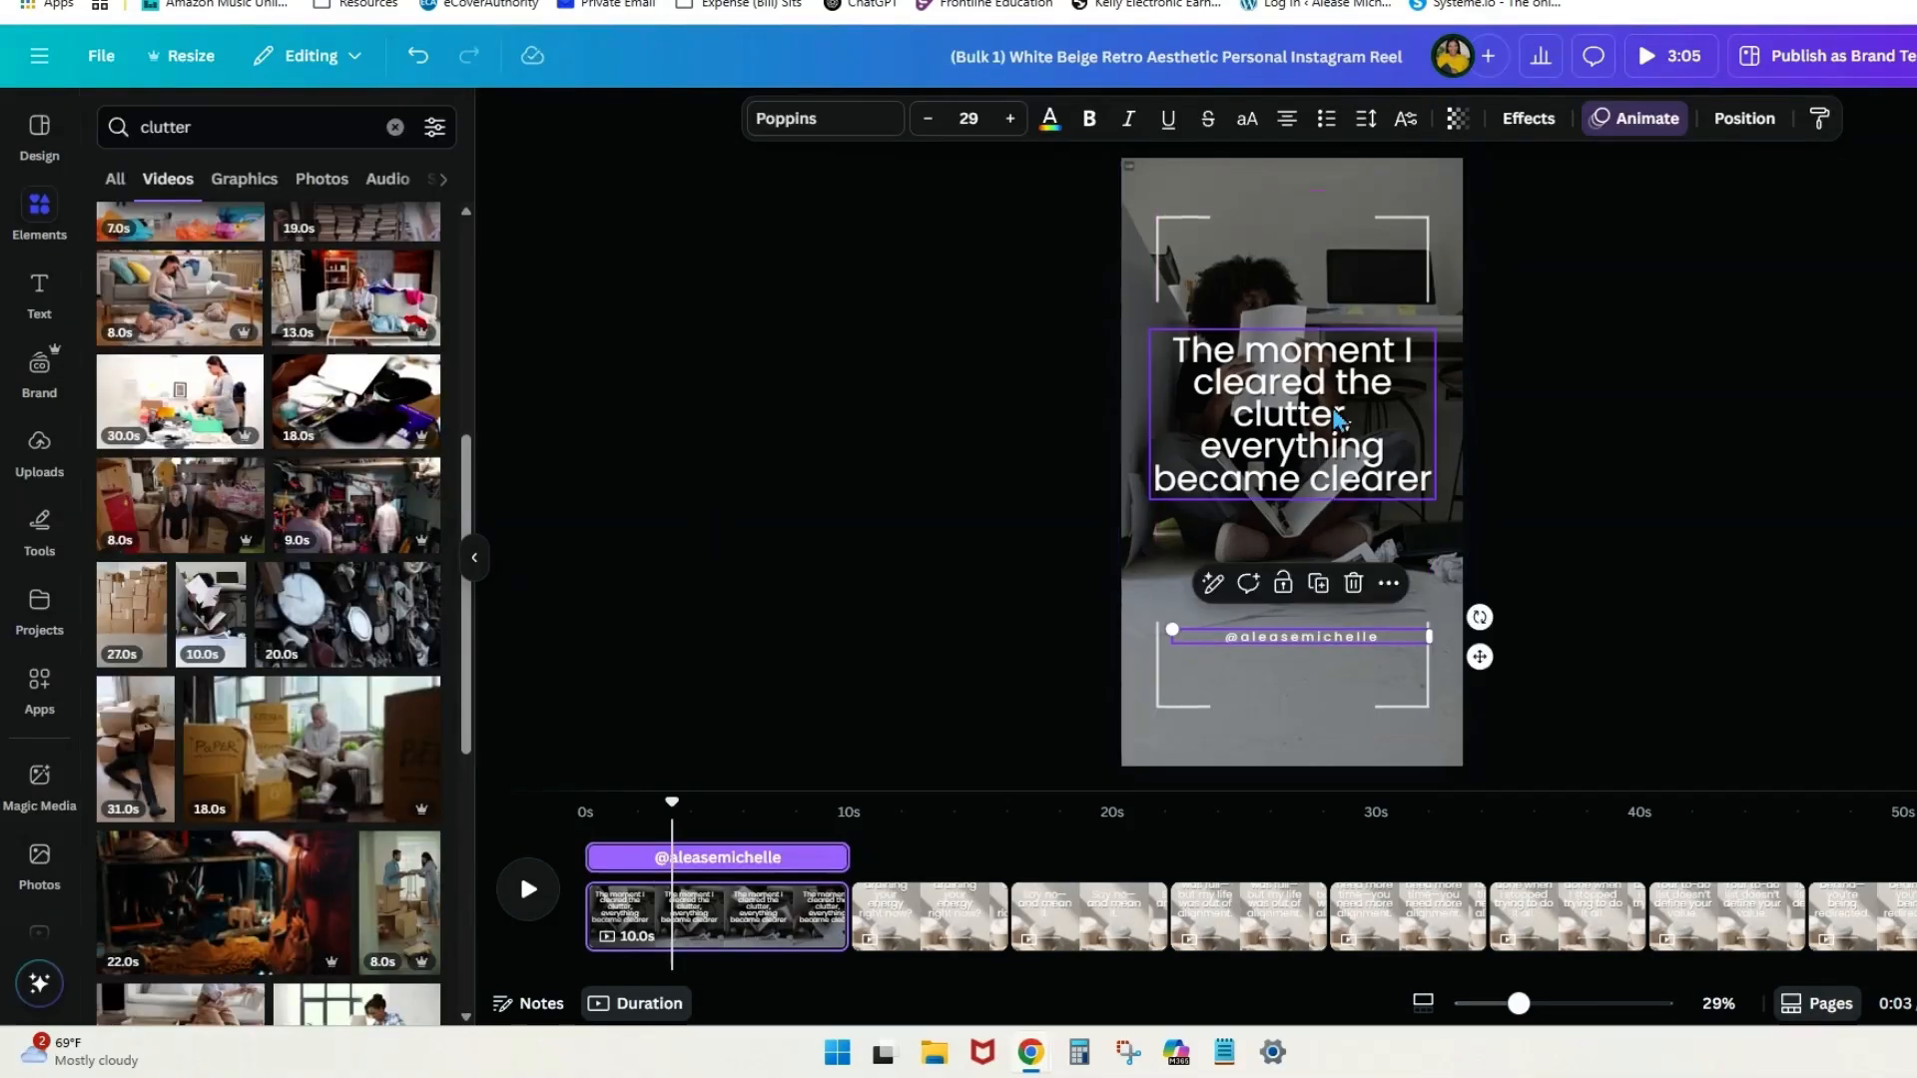
{"action": "left_click", "coordinate": [1337, 417]}
{"action": "left_click_drag", "start_coordinate": [1337, 417], "coordinate": [1319, 467]}
{"action": "double_click", "coordinate": [1354, 526]}
{"action": "left_click", "coordinate": [1354, 526]}
{"action": "type", "text": "."}
{"action": "left_click", "coordinate": [1525, 490]}
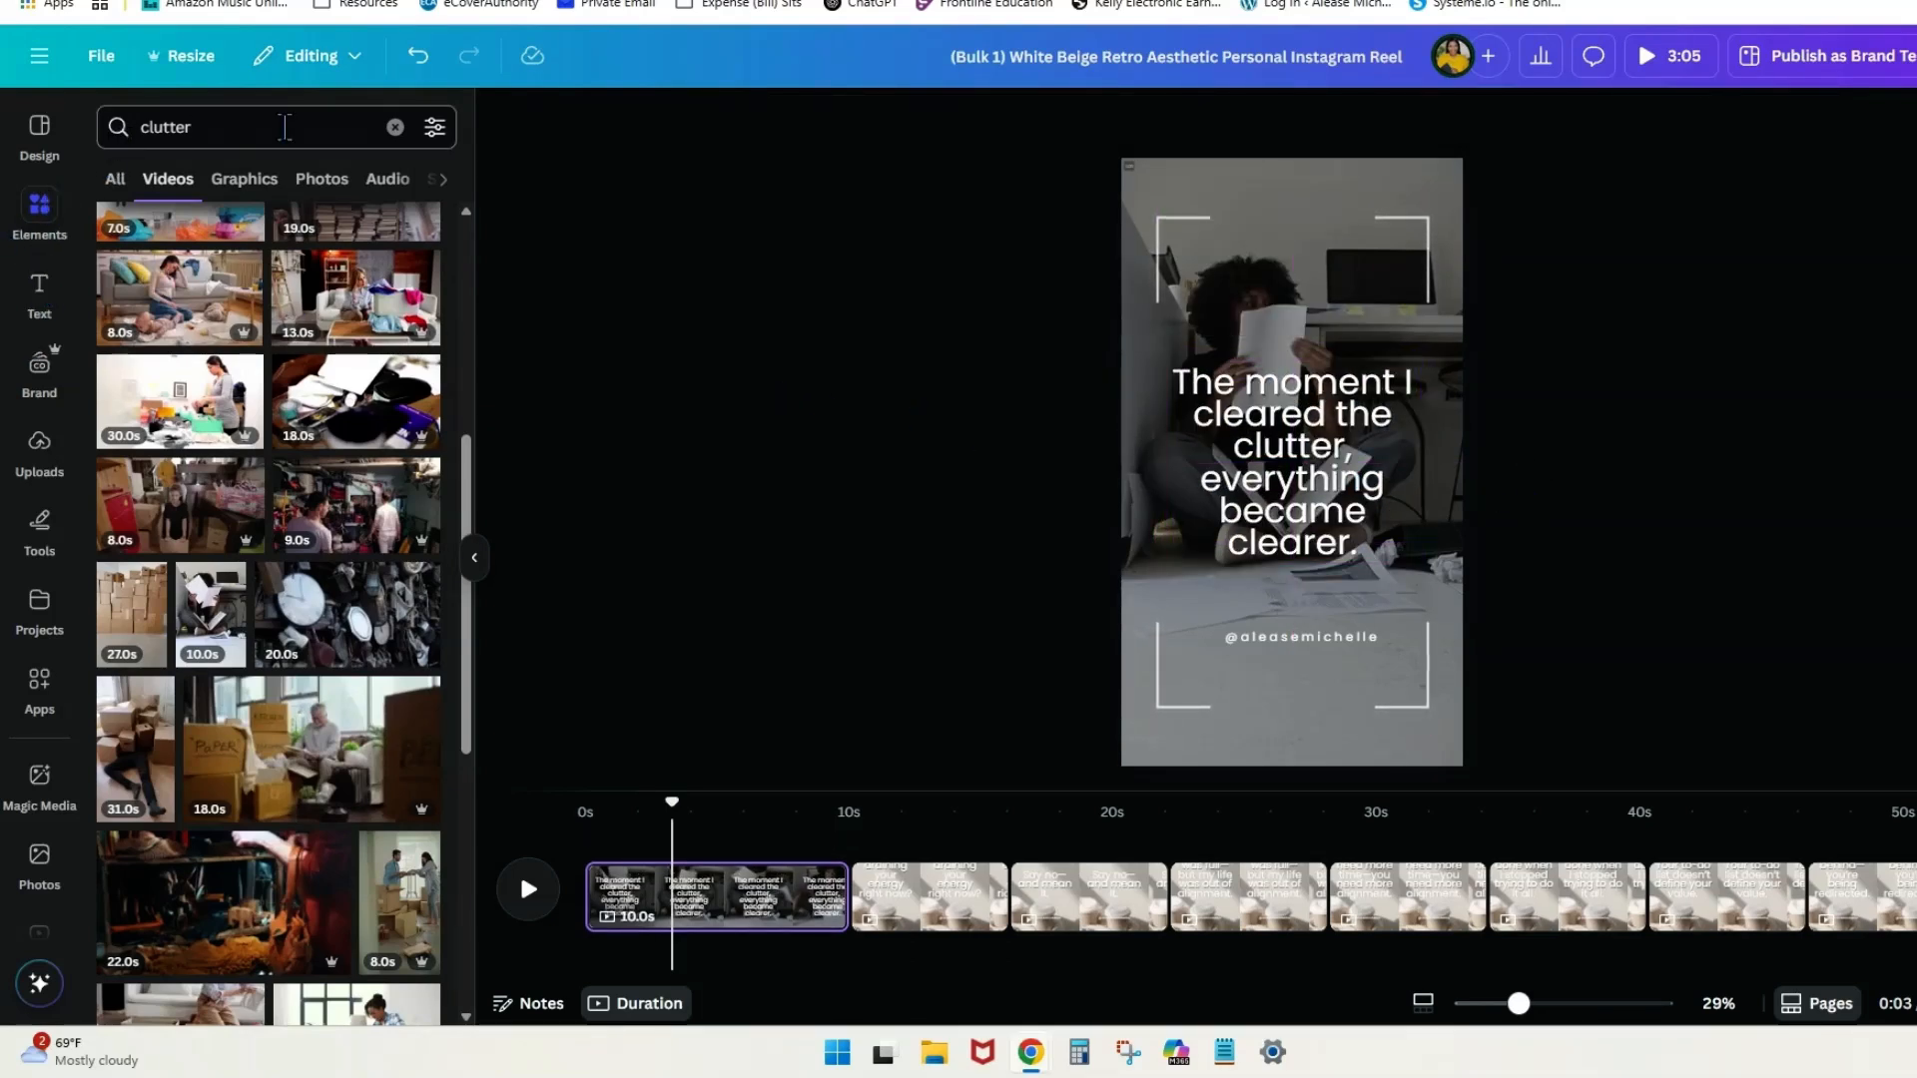
Add a square shape to the first page and stretch it to about 813 × 709 px over the hook text.
{"action": "left_click", "coordinate": [396, 127]}
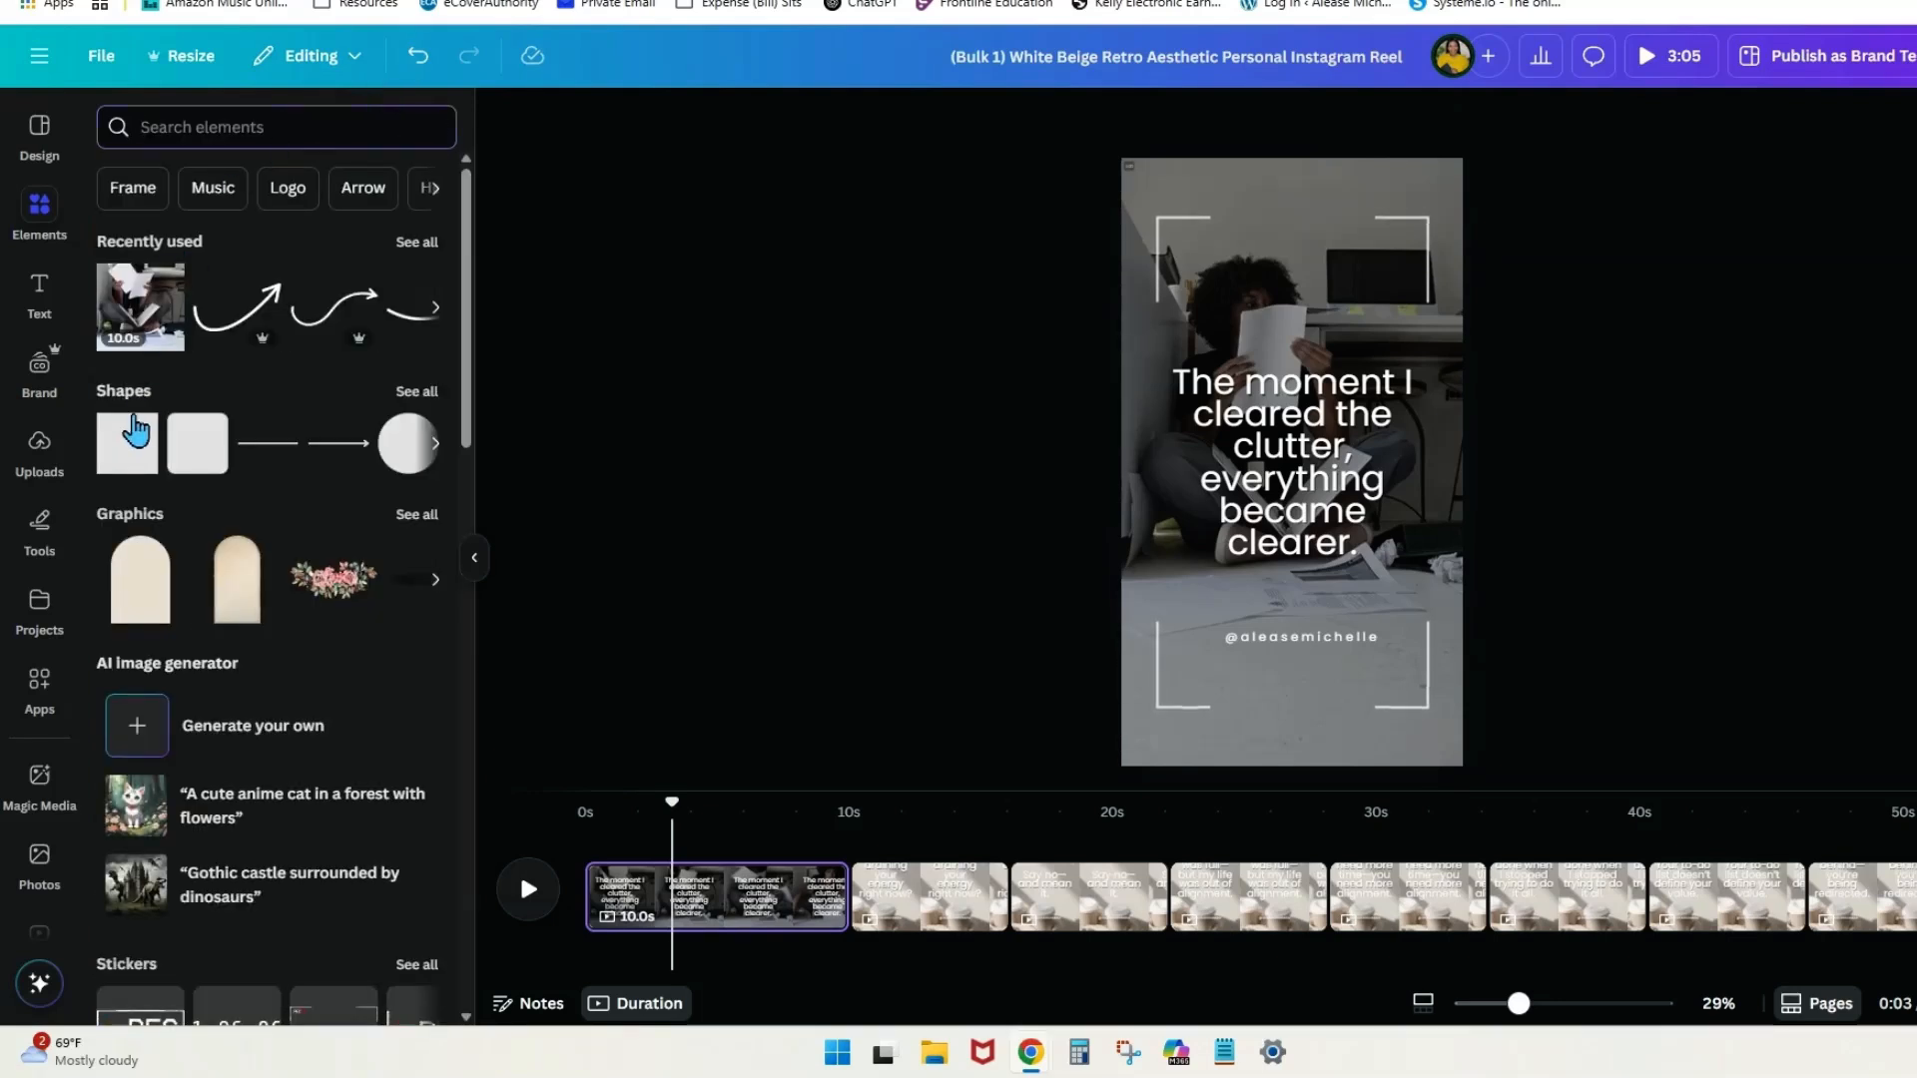
{"action": "left_click", "coordinate": [128, 455]}
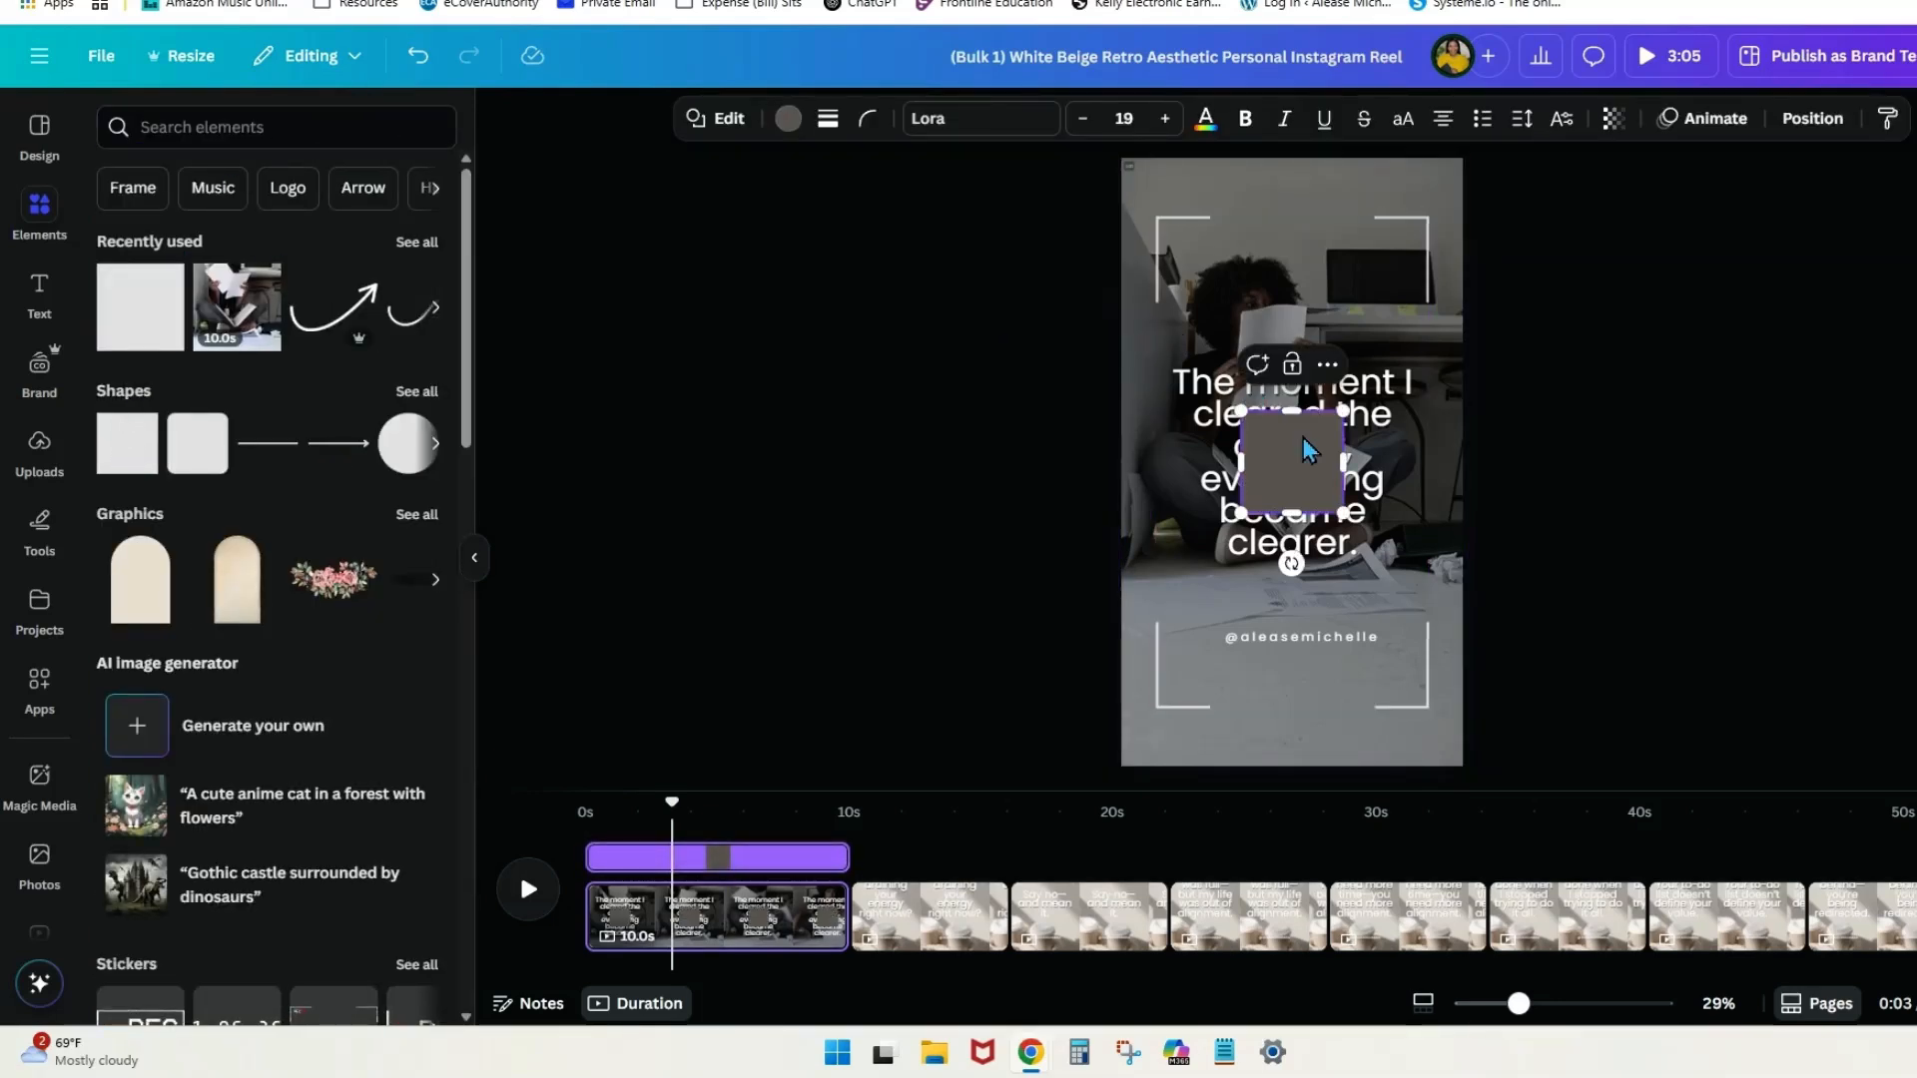
{"action": "left_click_drag", "start_coordinate": [1302, 452], "coordinate": [1211, 394]}
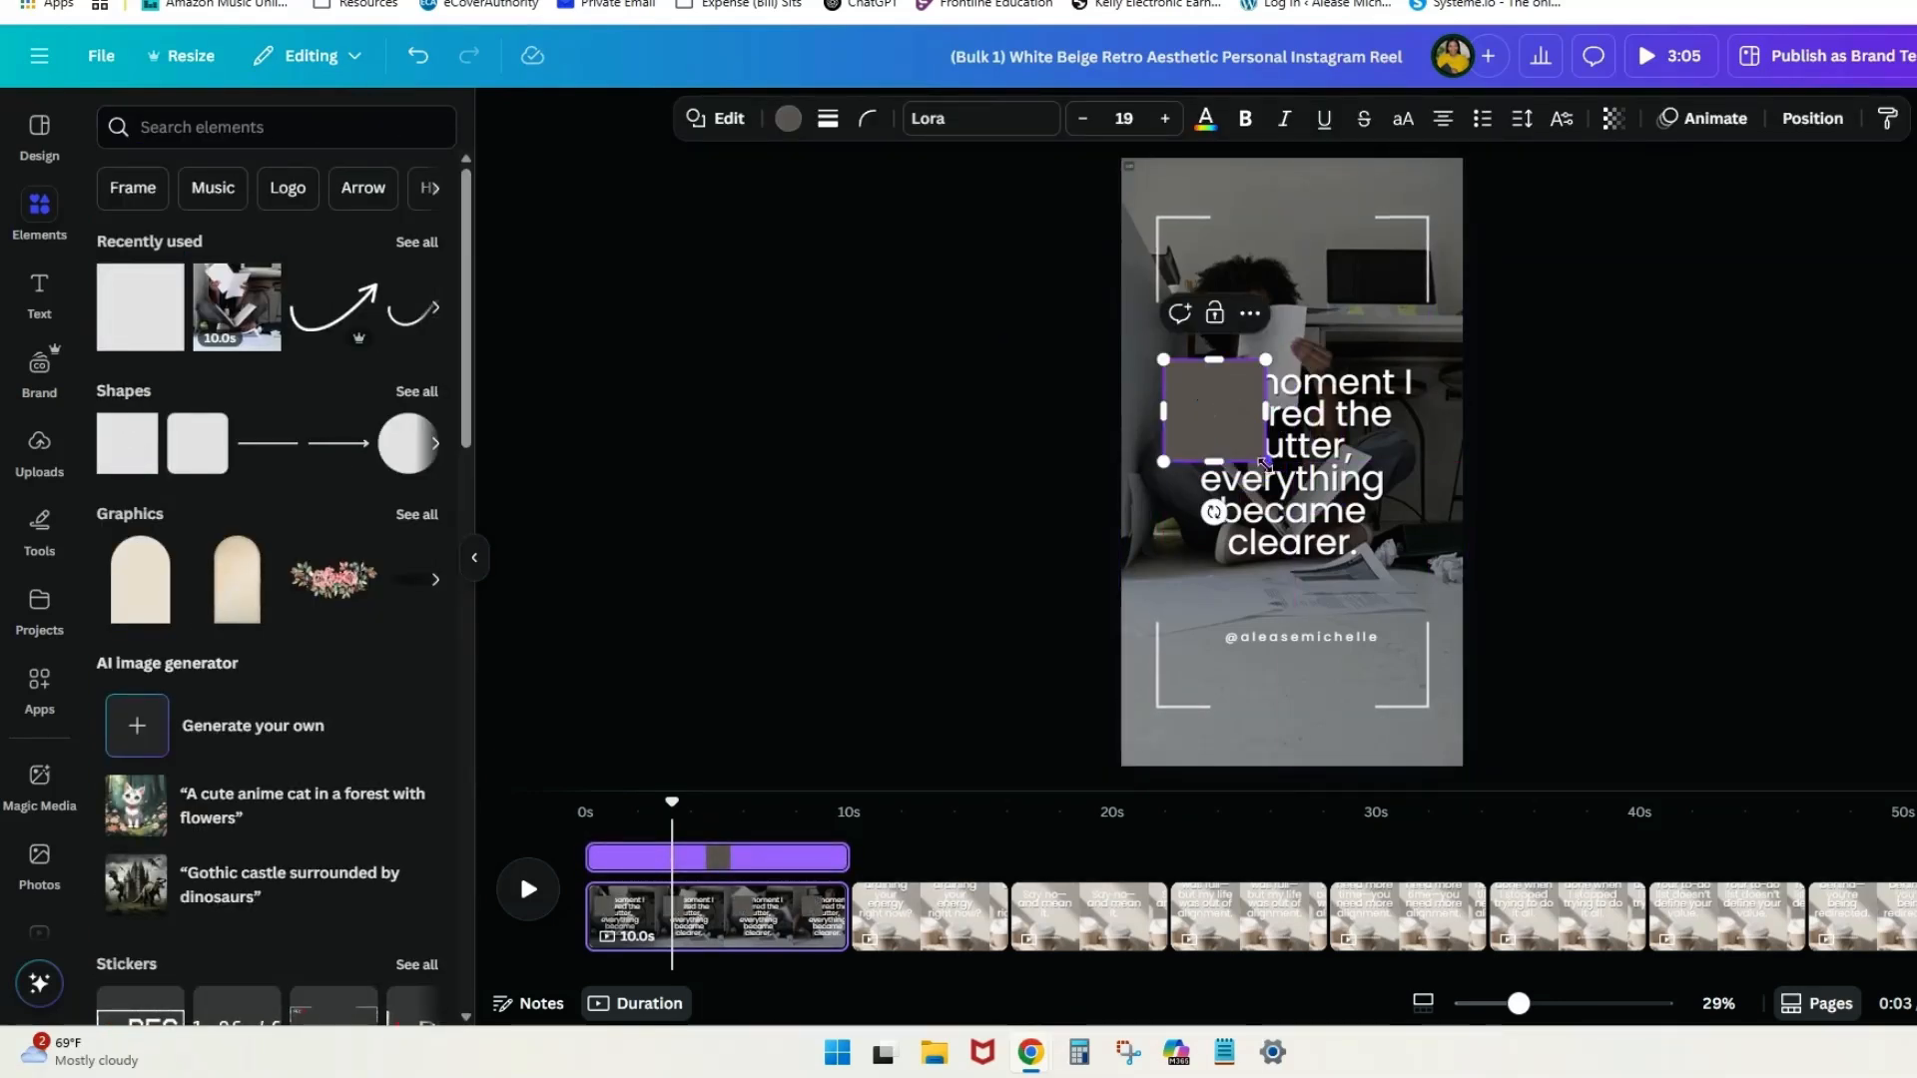
{"action": "left_click_drag", "start_coordinate": [1271, 462], "coordinate": [1419, 571]}
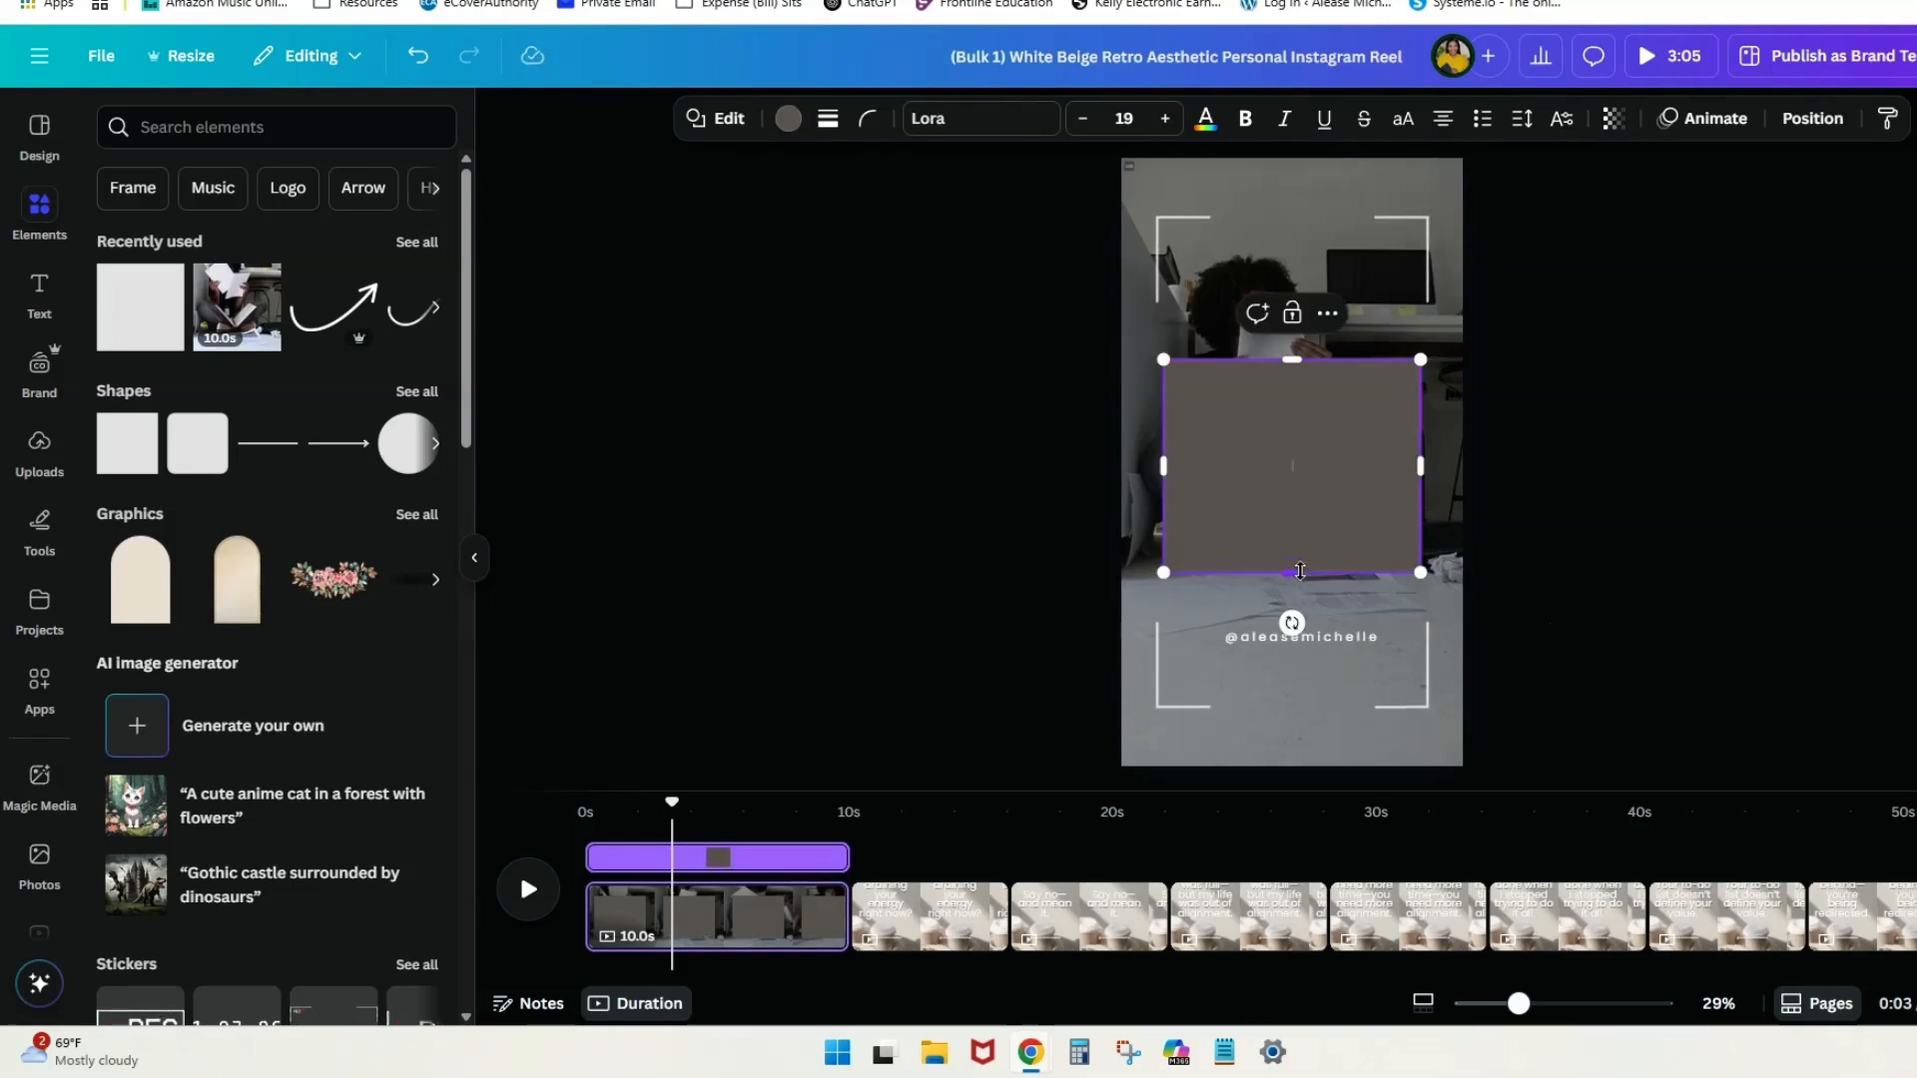
{"action": "left_click_drag", "start_coordinate": [1284, 428], "coordinate": [1286, 427]}
Make the rectangle semi-transparent and move it backward behind the hook text.
{"action": "left_click", "coordinate": [1613, 118]}
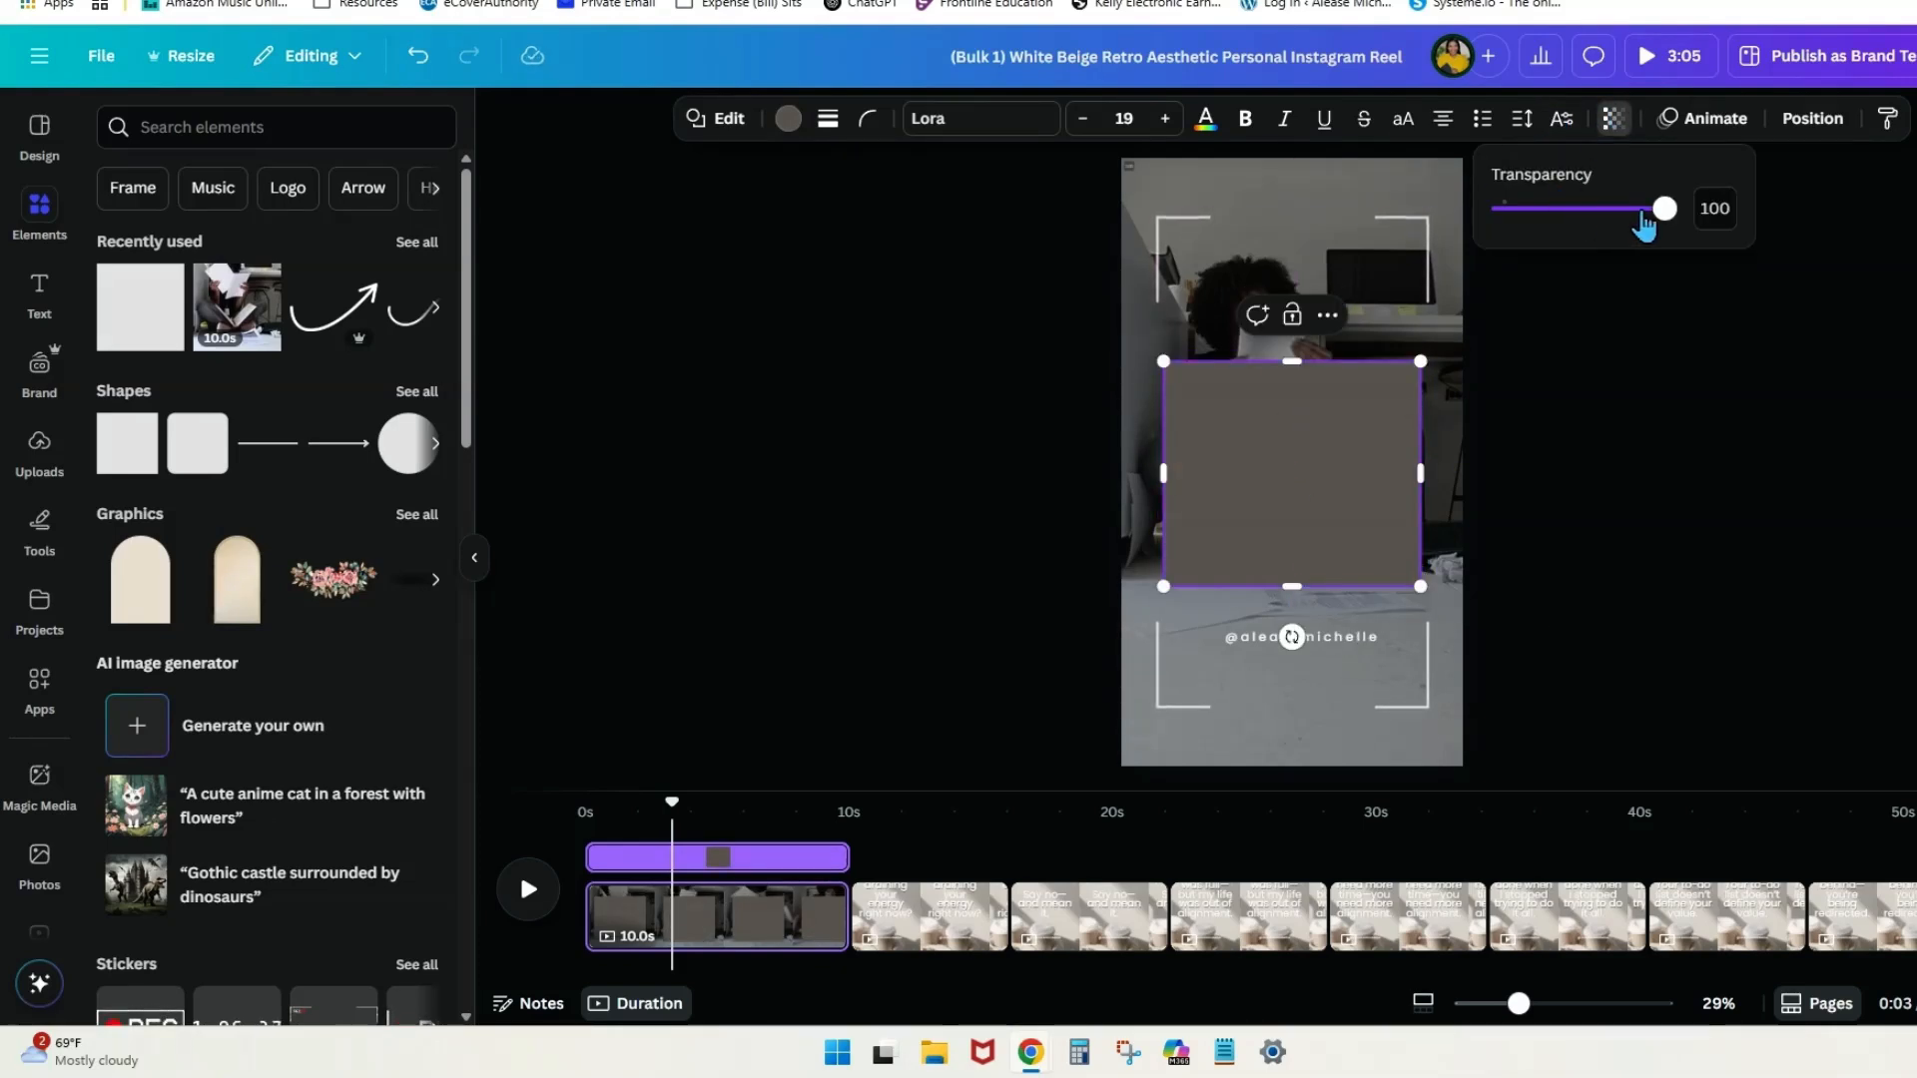
{"action": "left_click_drag", "start_coordinate": [1642, 222], "coordinate": [1611, 218]}
{"action": "left_click", "coordinate": [1812, 118]}
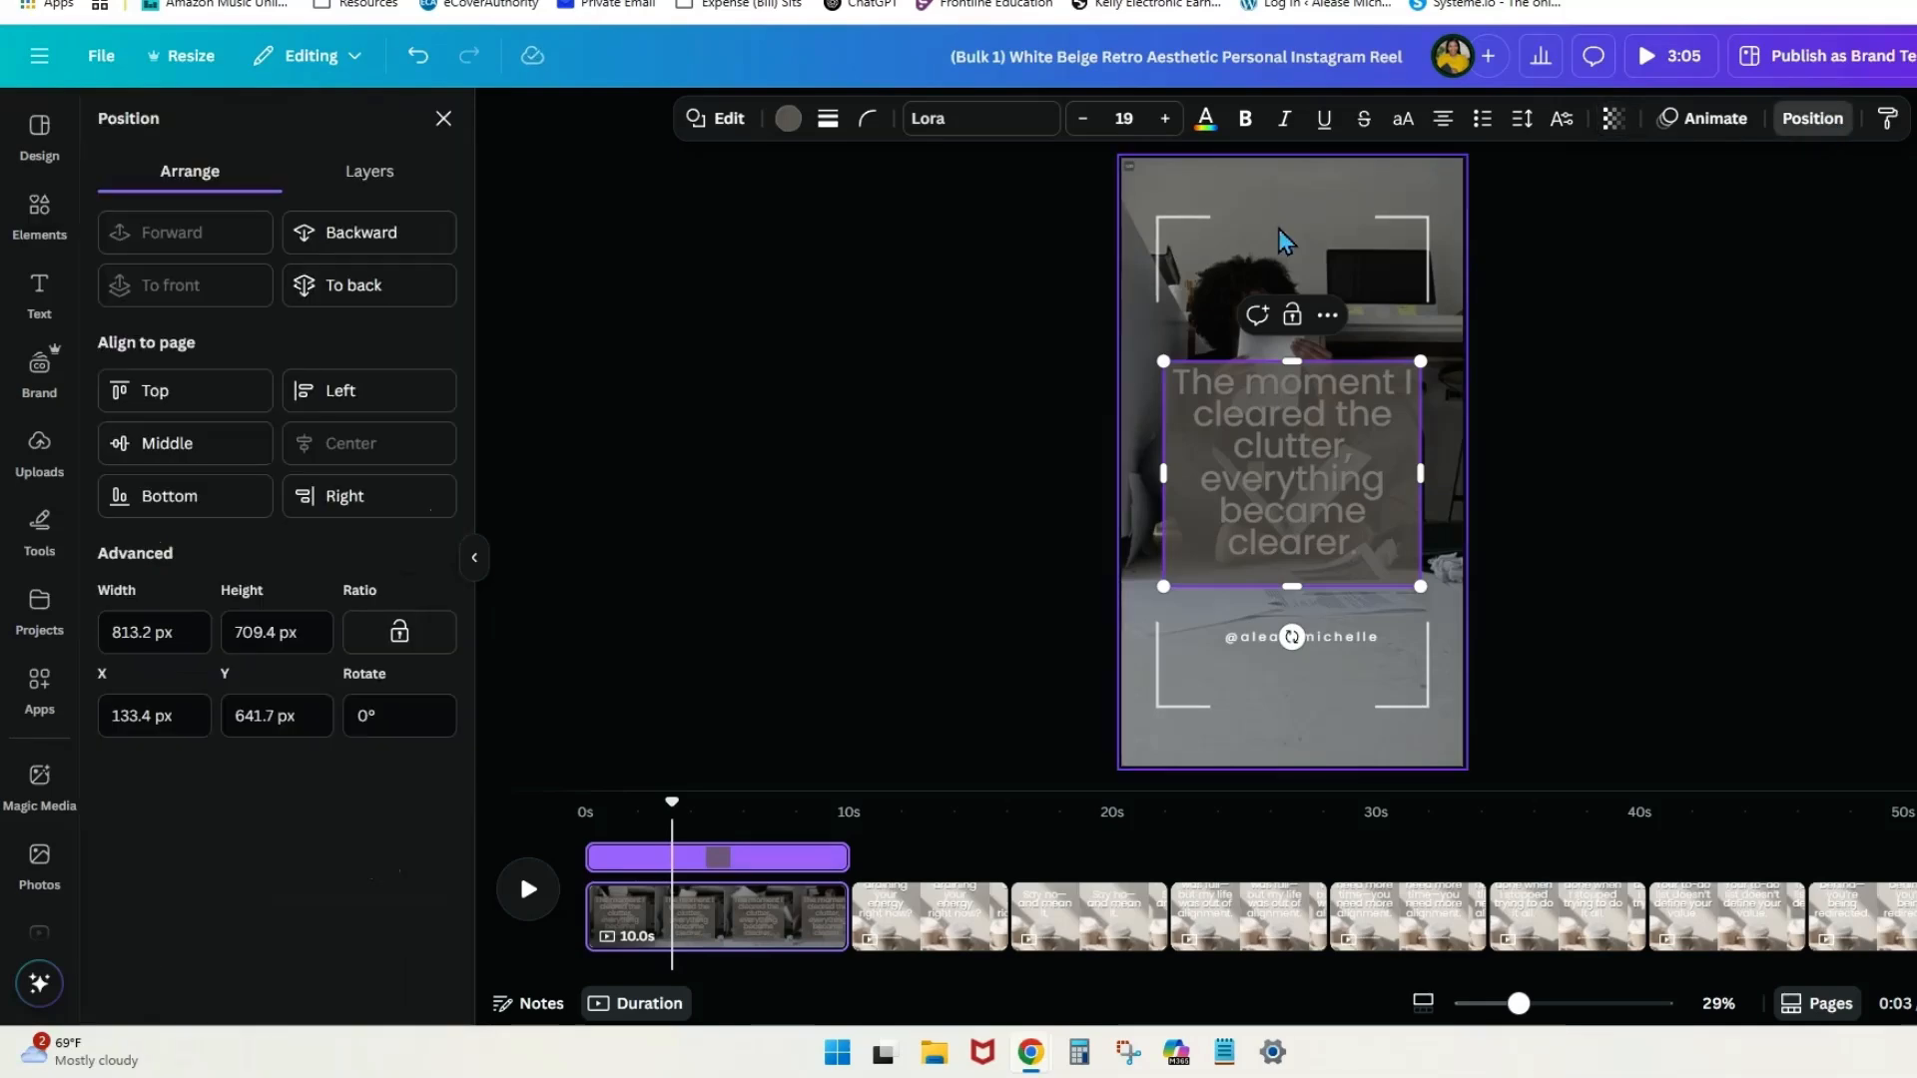
{"action": "left_click", "coordinate": [423, 252]}
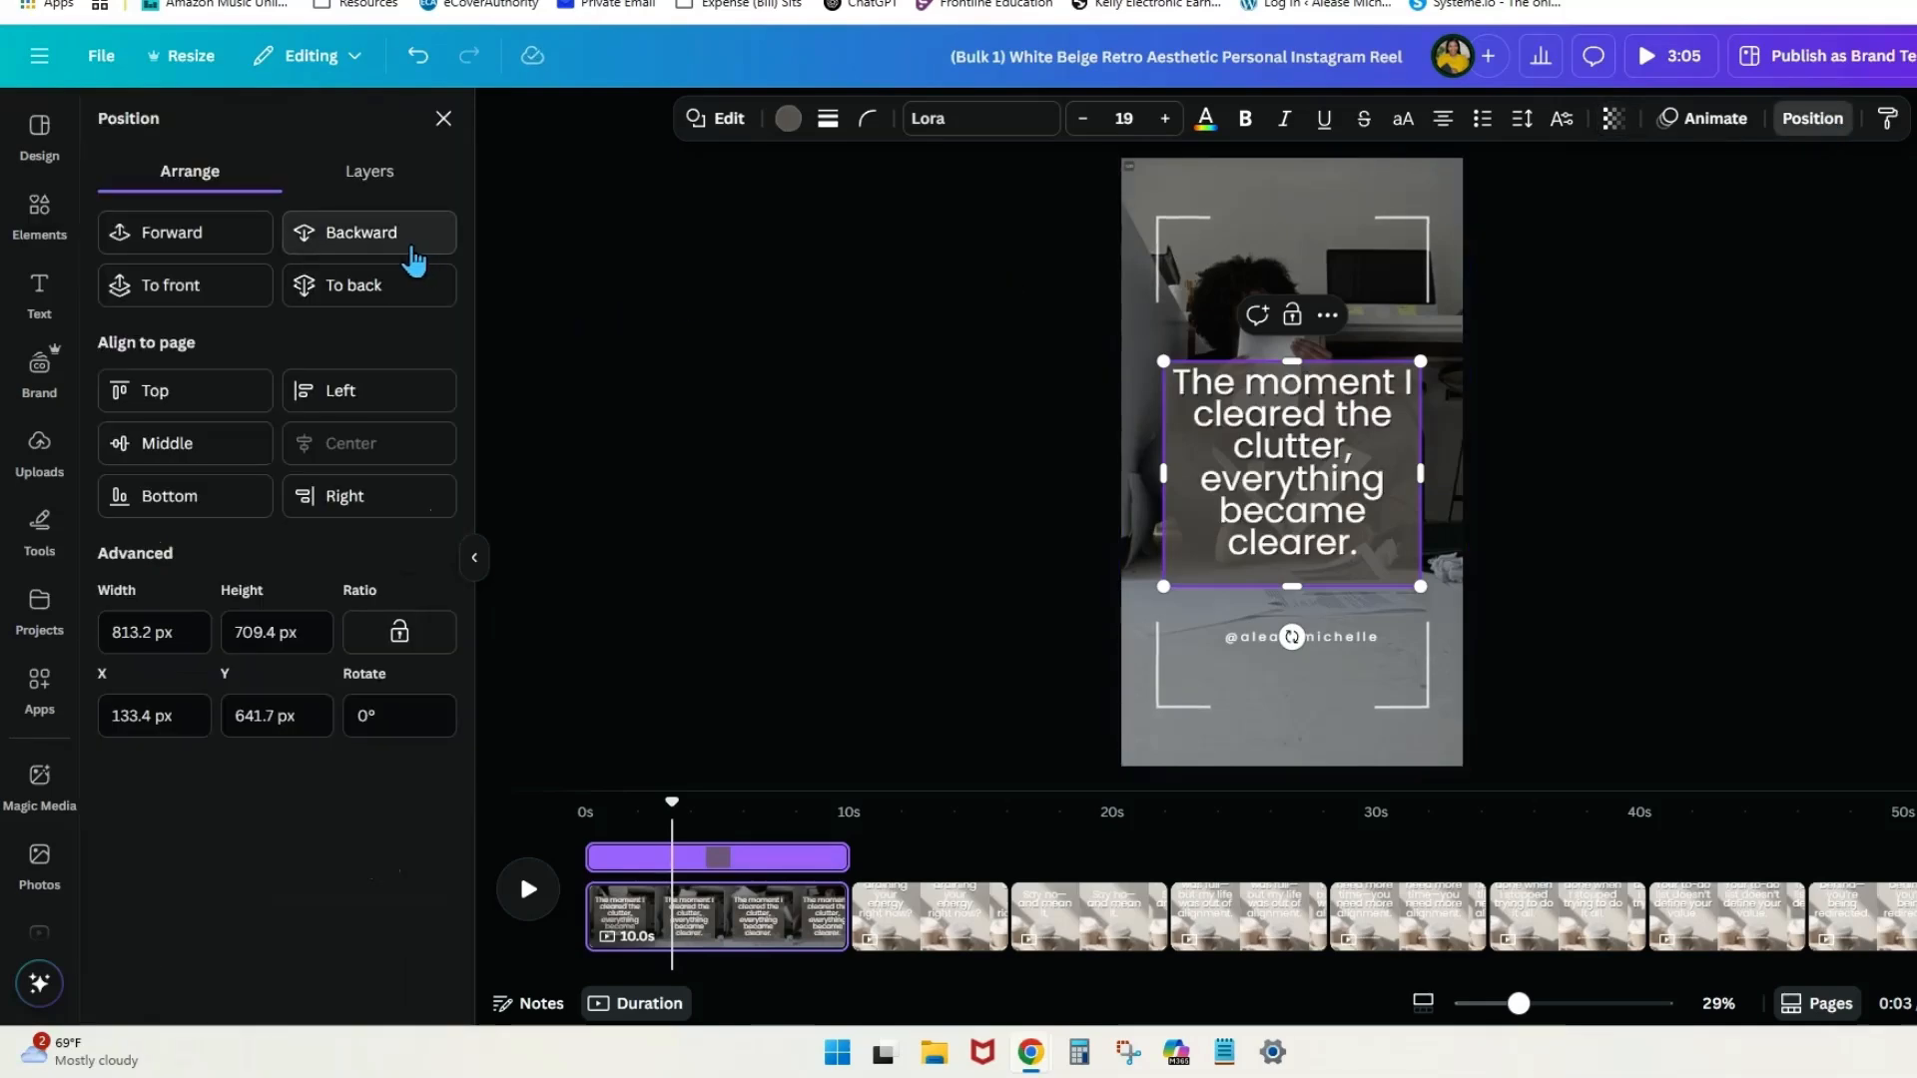
{"action": "left_click", "coordinate": [1685, 458]}
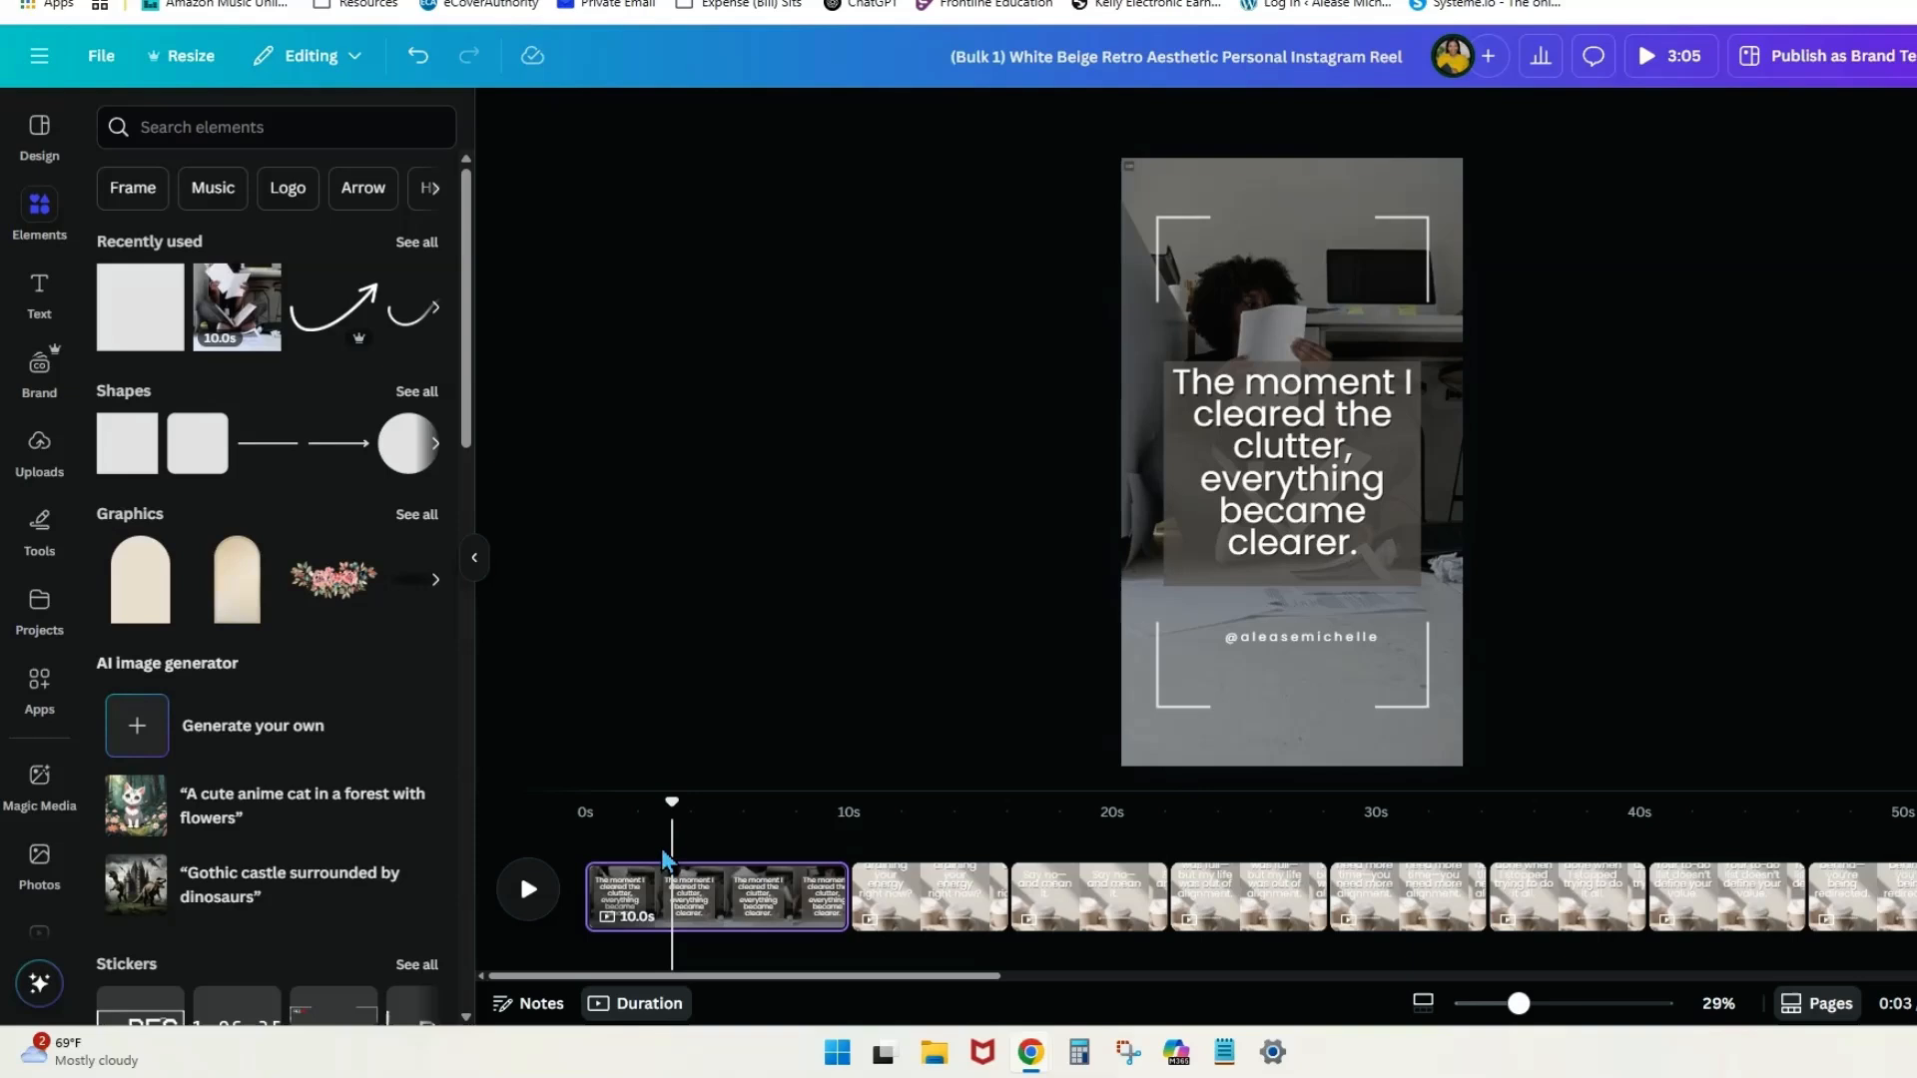
Play back the edited first page and look through the following pages to check their generated hook texts.
{"action": "left_click", "coordinate": [529, 890]}
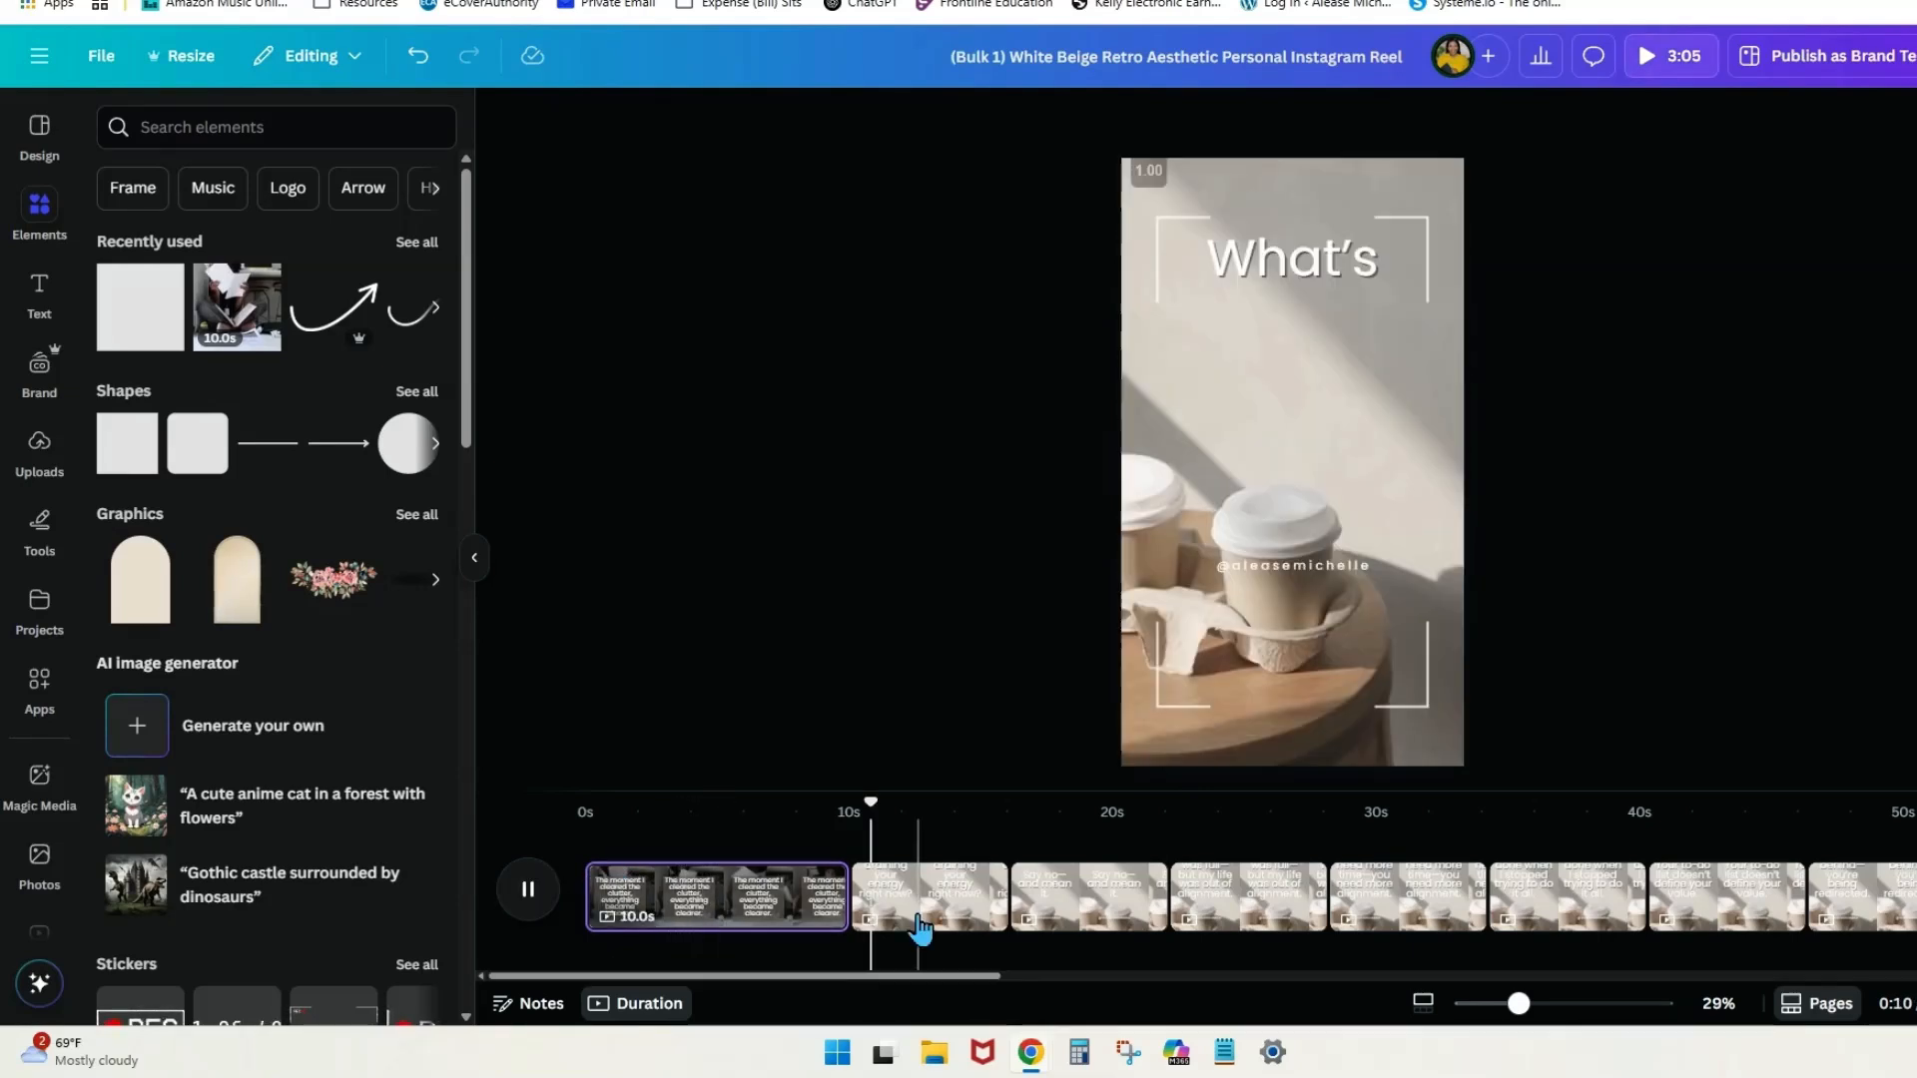
{"action": "left_click", "coordinate": [915, 919]}
{"action": "left_click", "coordinate": [1075, 905]}
{"action": "left_click", "coordinate": [1293, 908]}
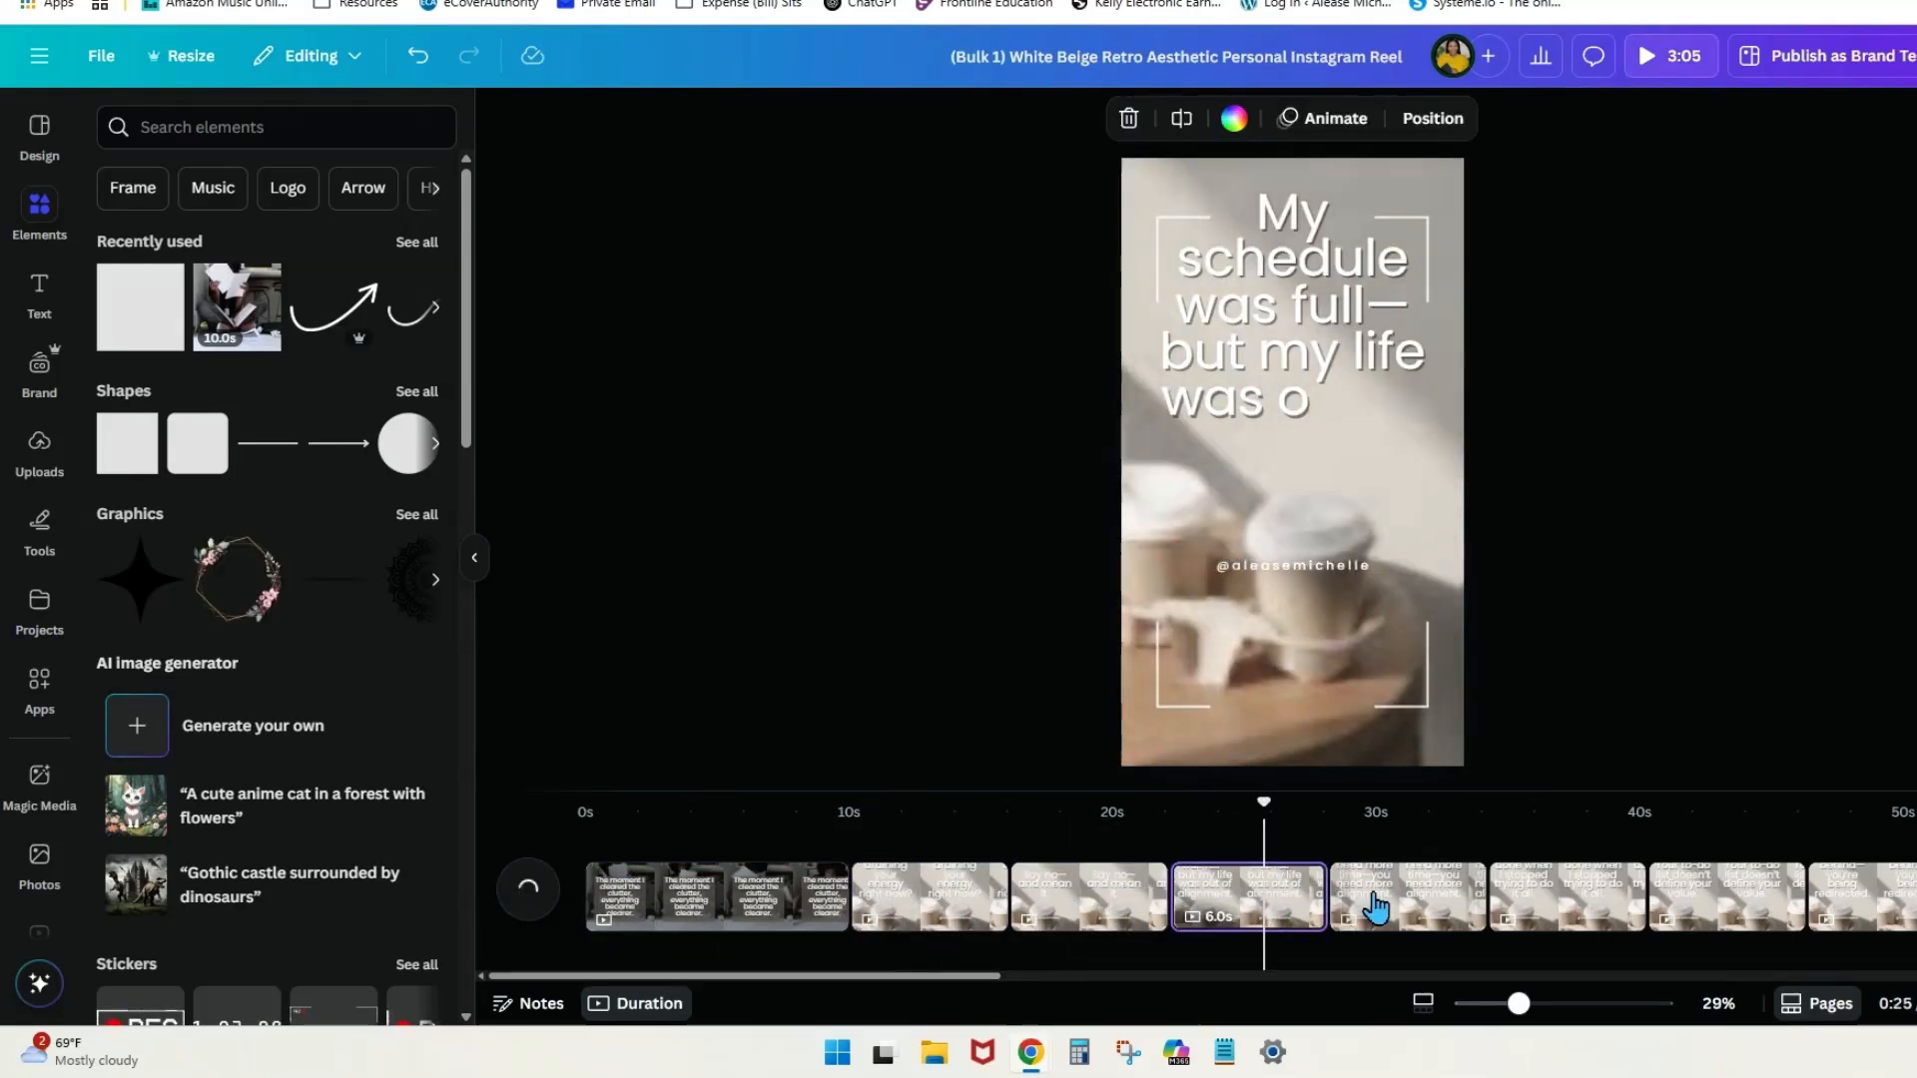
{"action": "left_click", "coordinate": [1397, 910]}
{"action": "left_click", "coordinate": [1547, 910]}
{"action": "left_click", "coordinate": [1754, 909]}
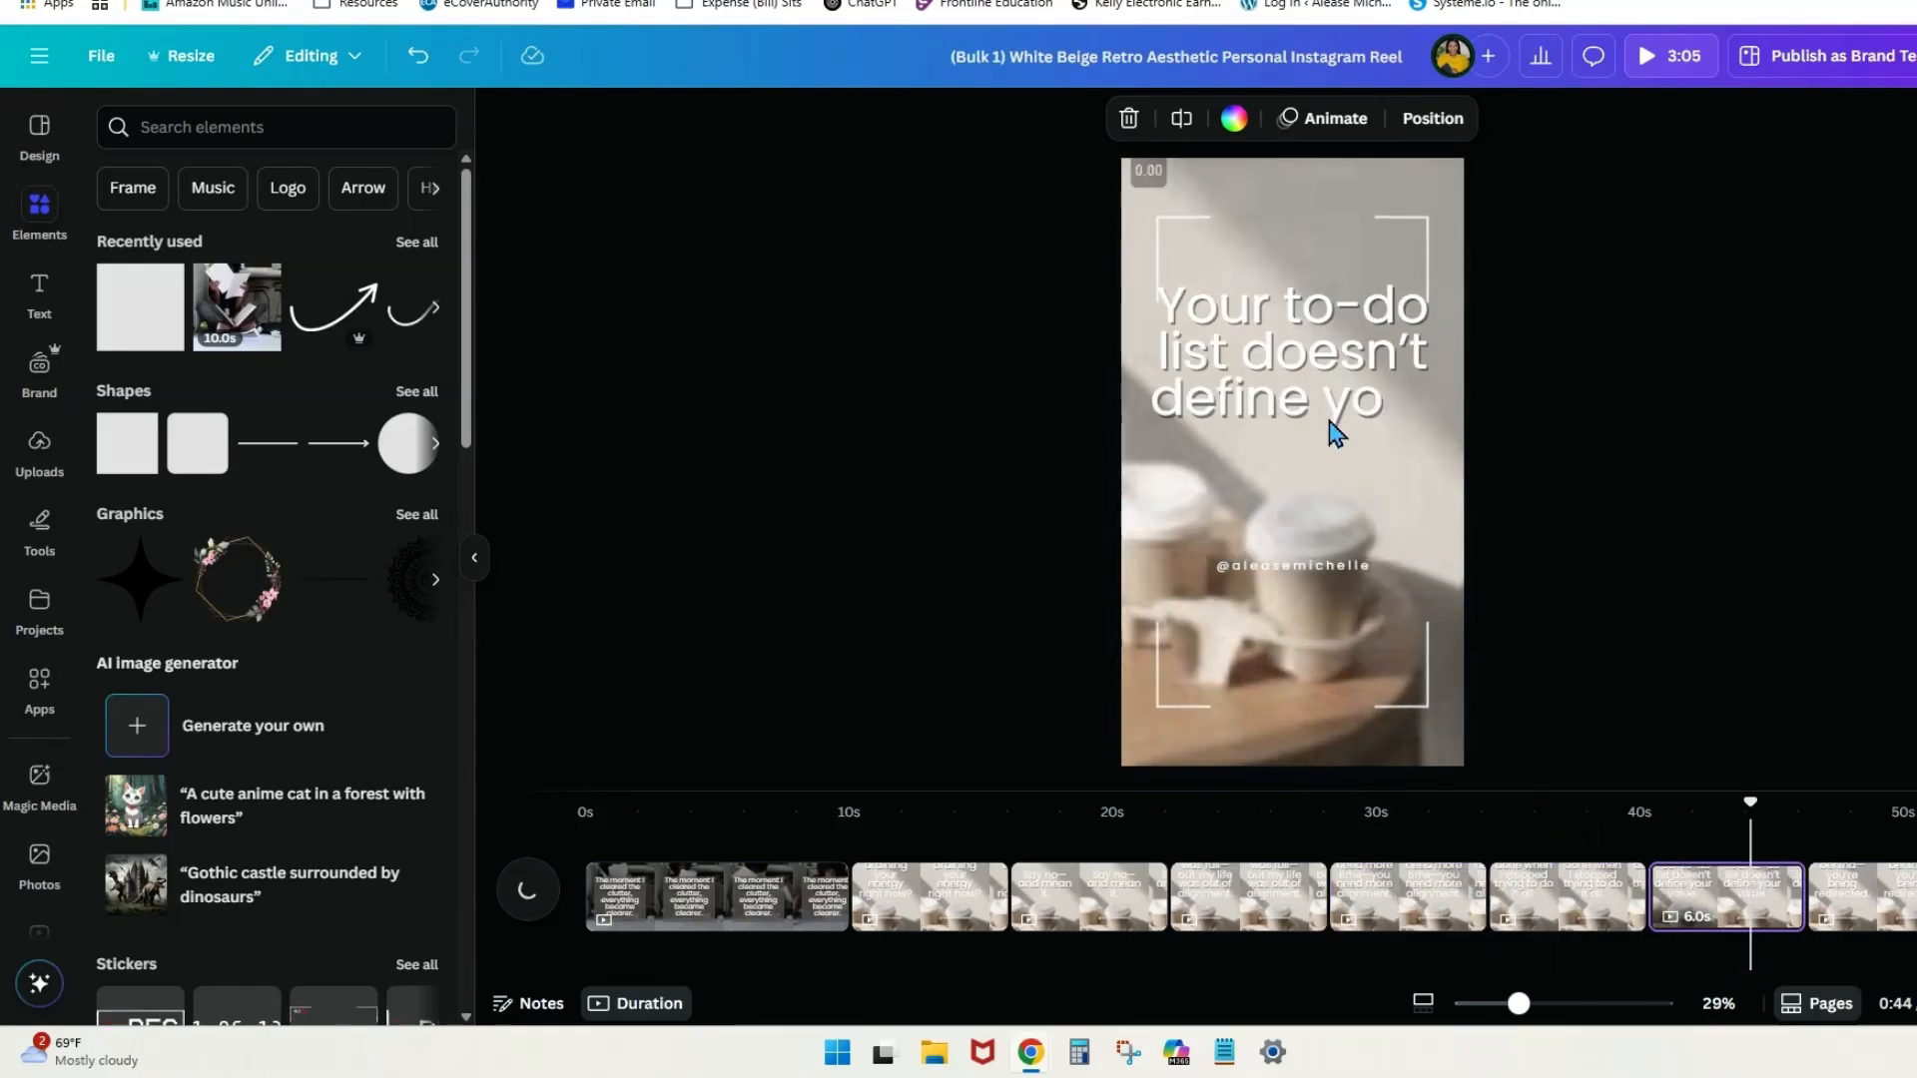
{"action": "left_click", "coordinate": [1329, 433]}
{"action": "left_click", "coordinate": [1889, 906]}
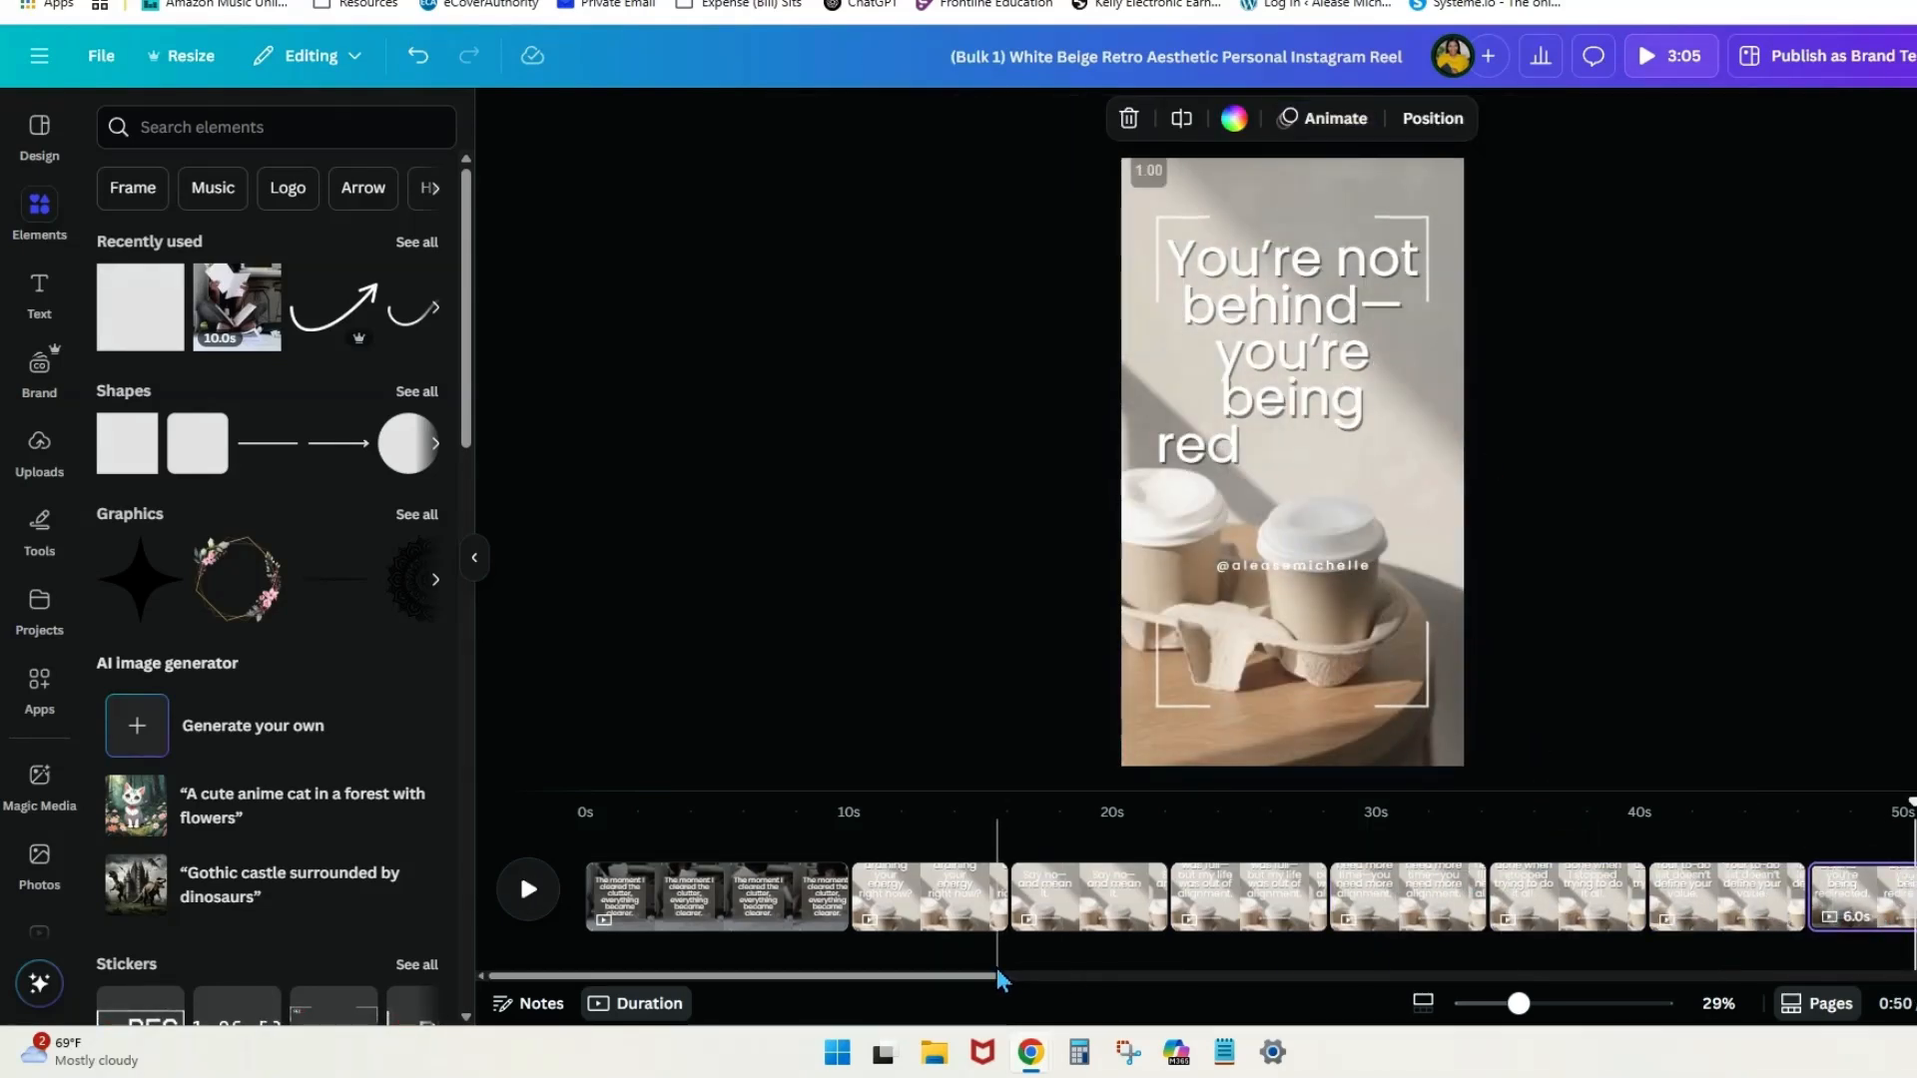
Return to the first page and download only that current page as an MP4 video.
{"action": "left_click", "coordinate": [731, 901]}
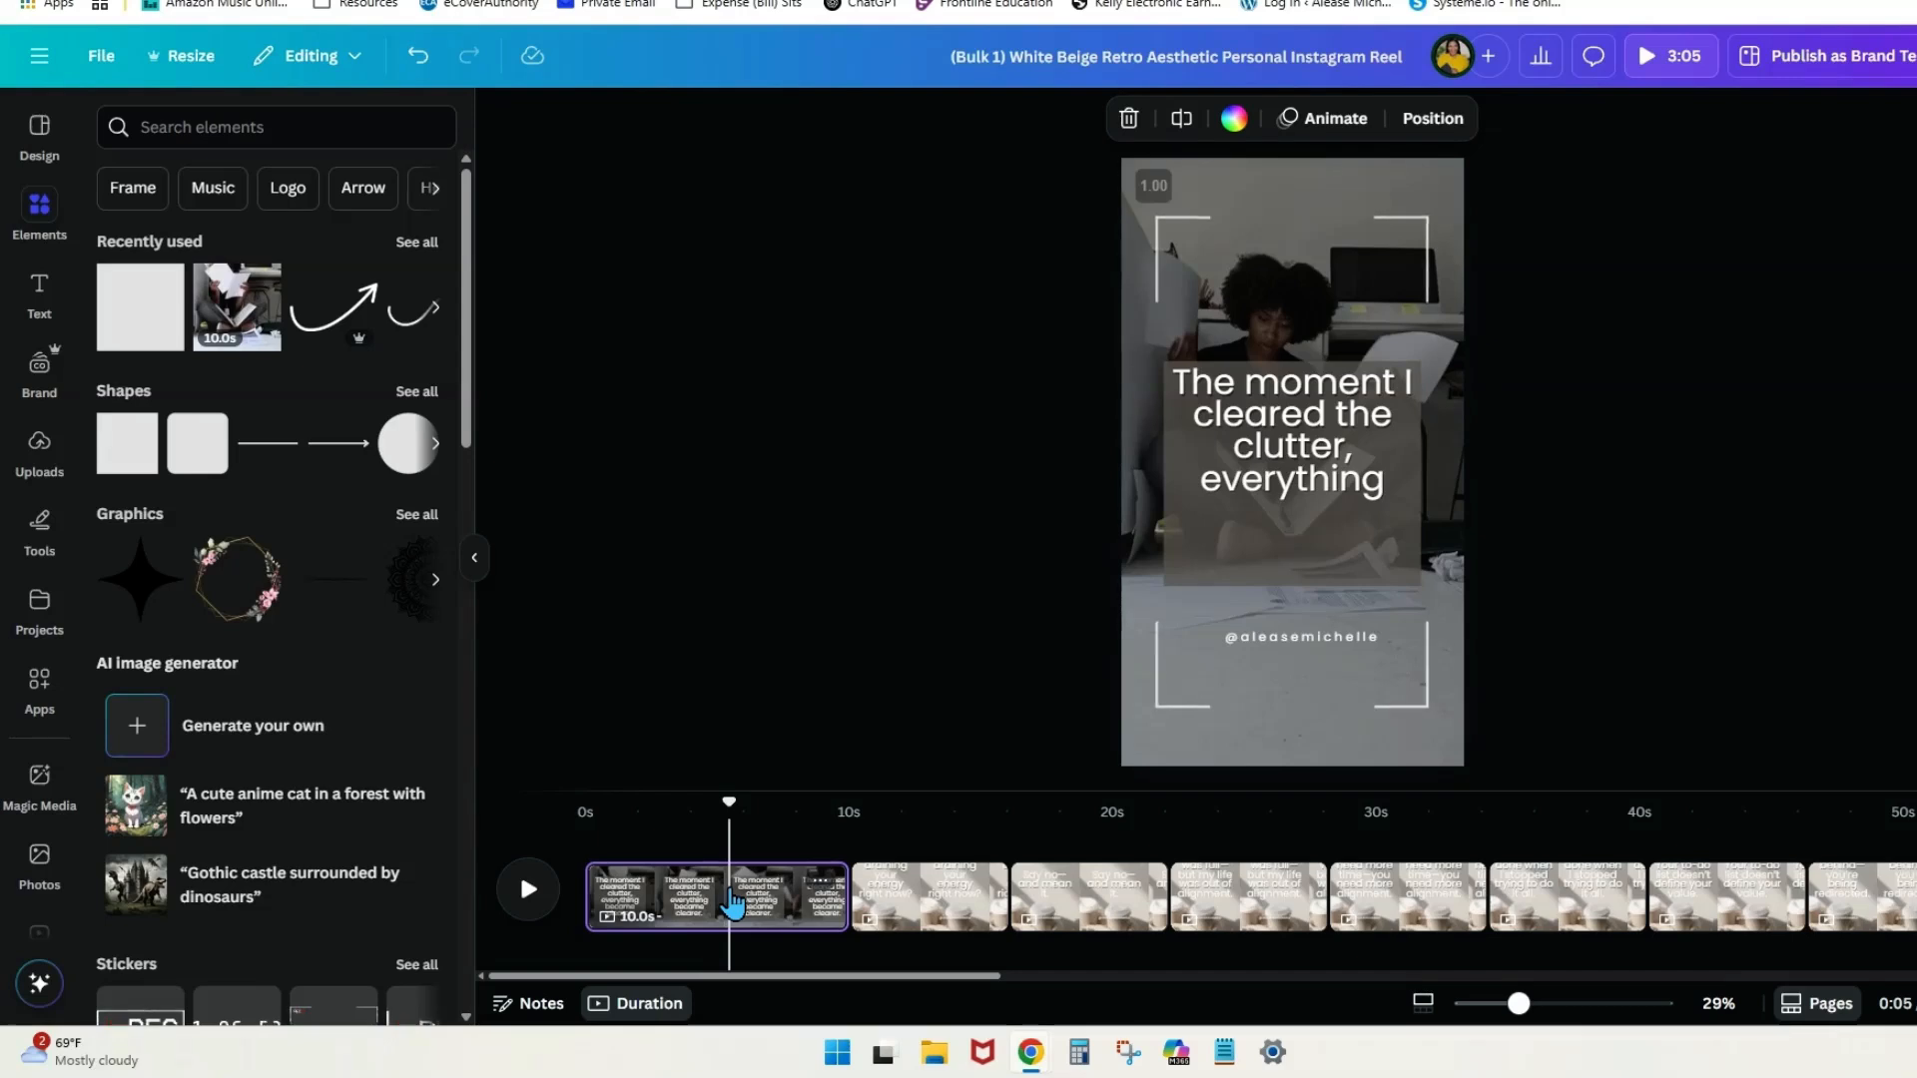
{"action": "left_click", "coordinate": [474, 557]}
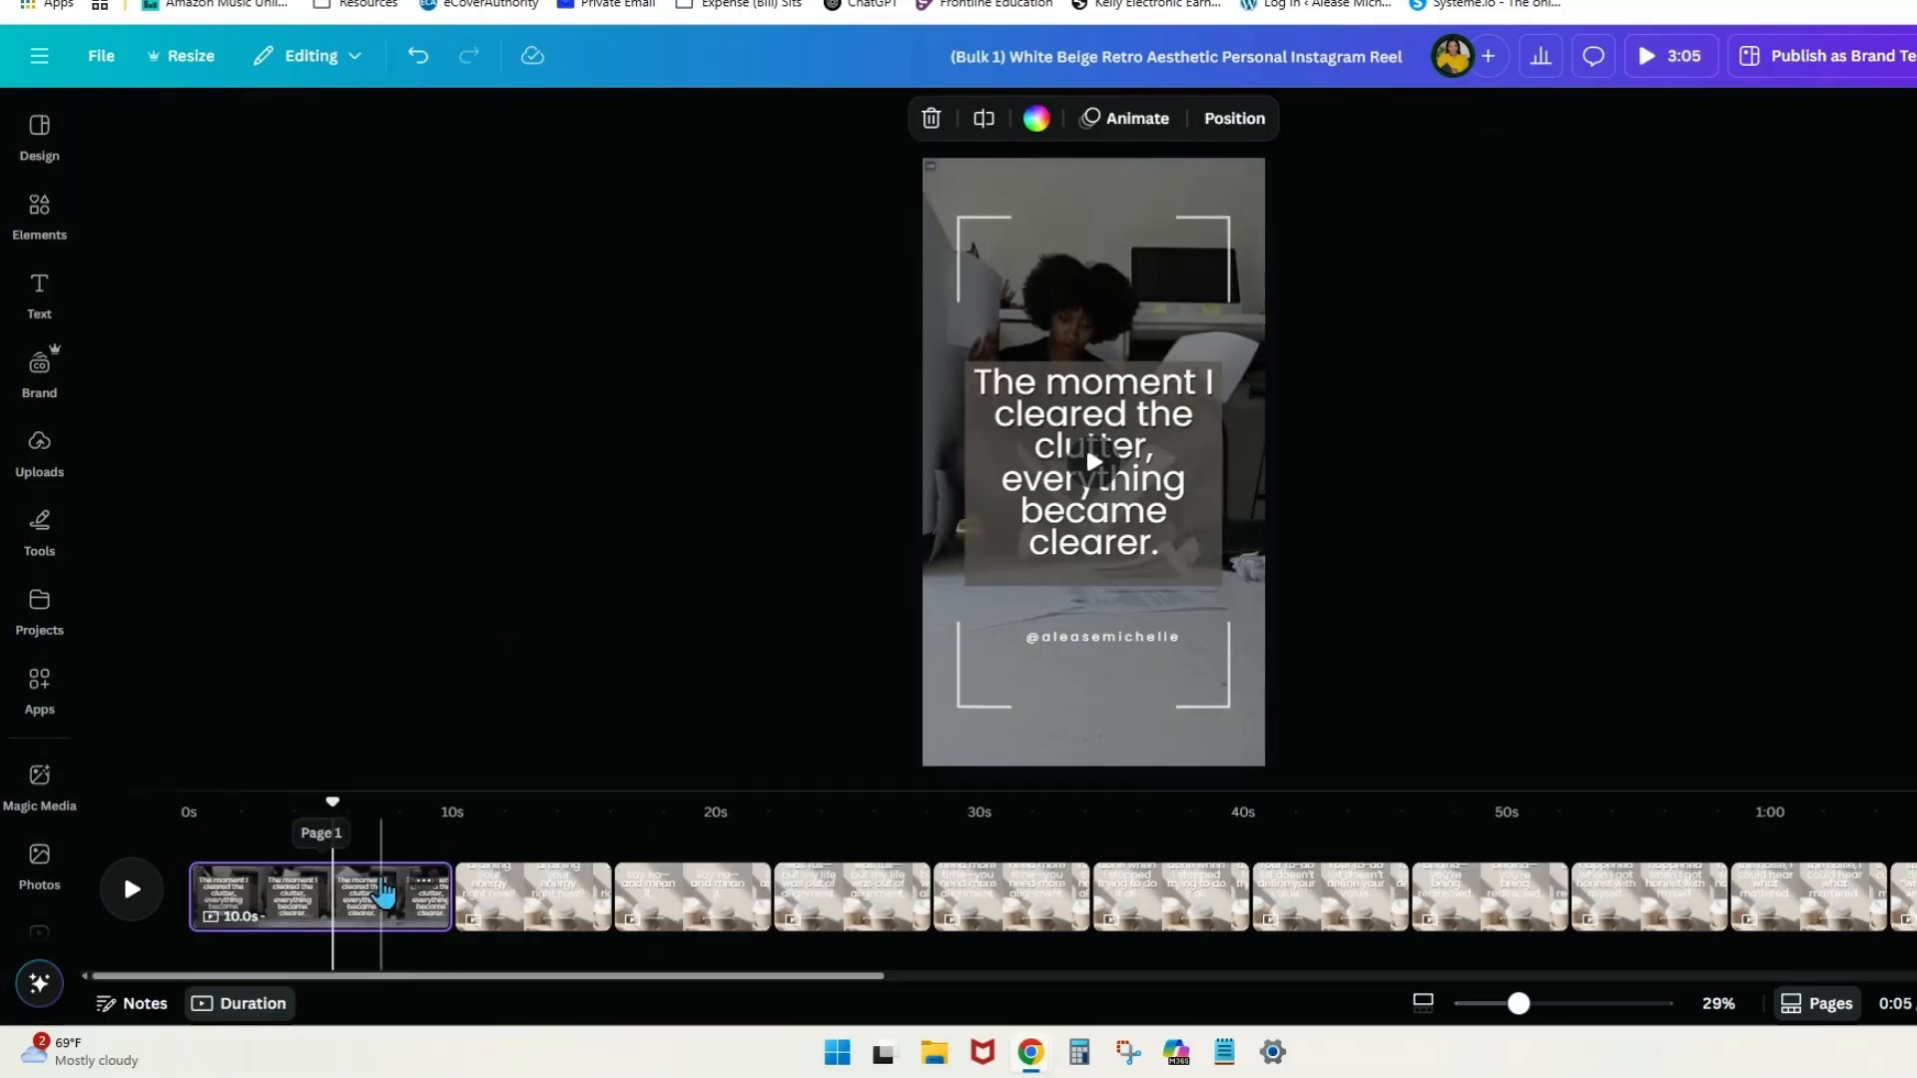
{"action": "left_click", "coordinate": [1912, 56]}
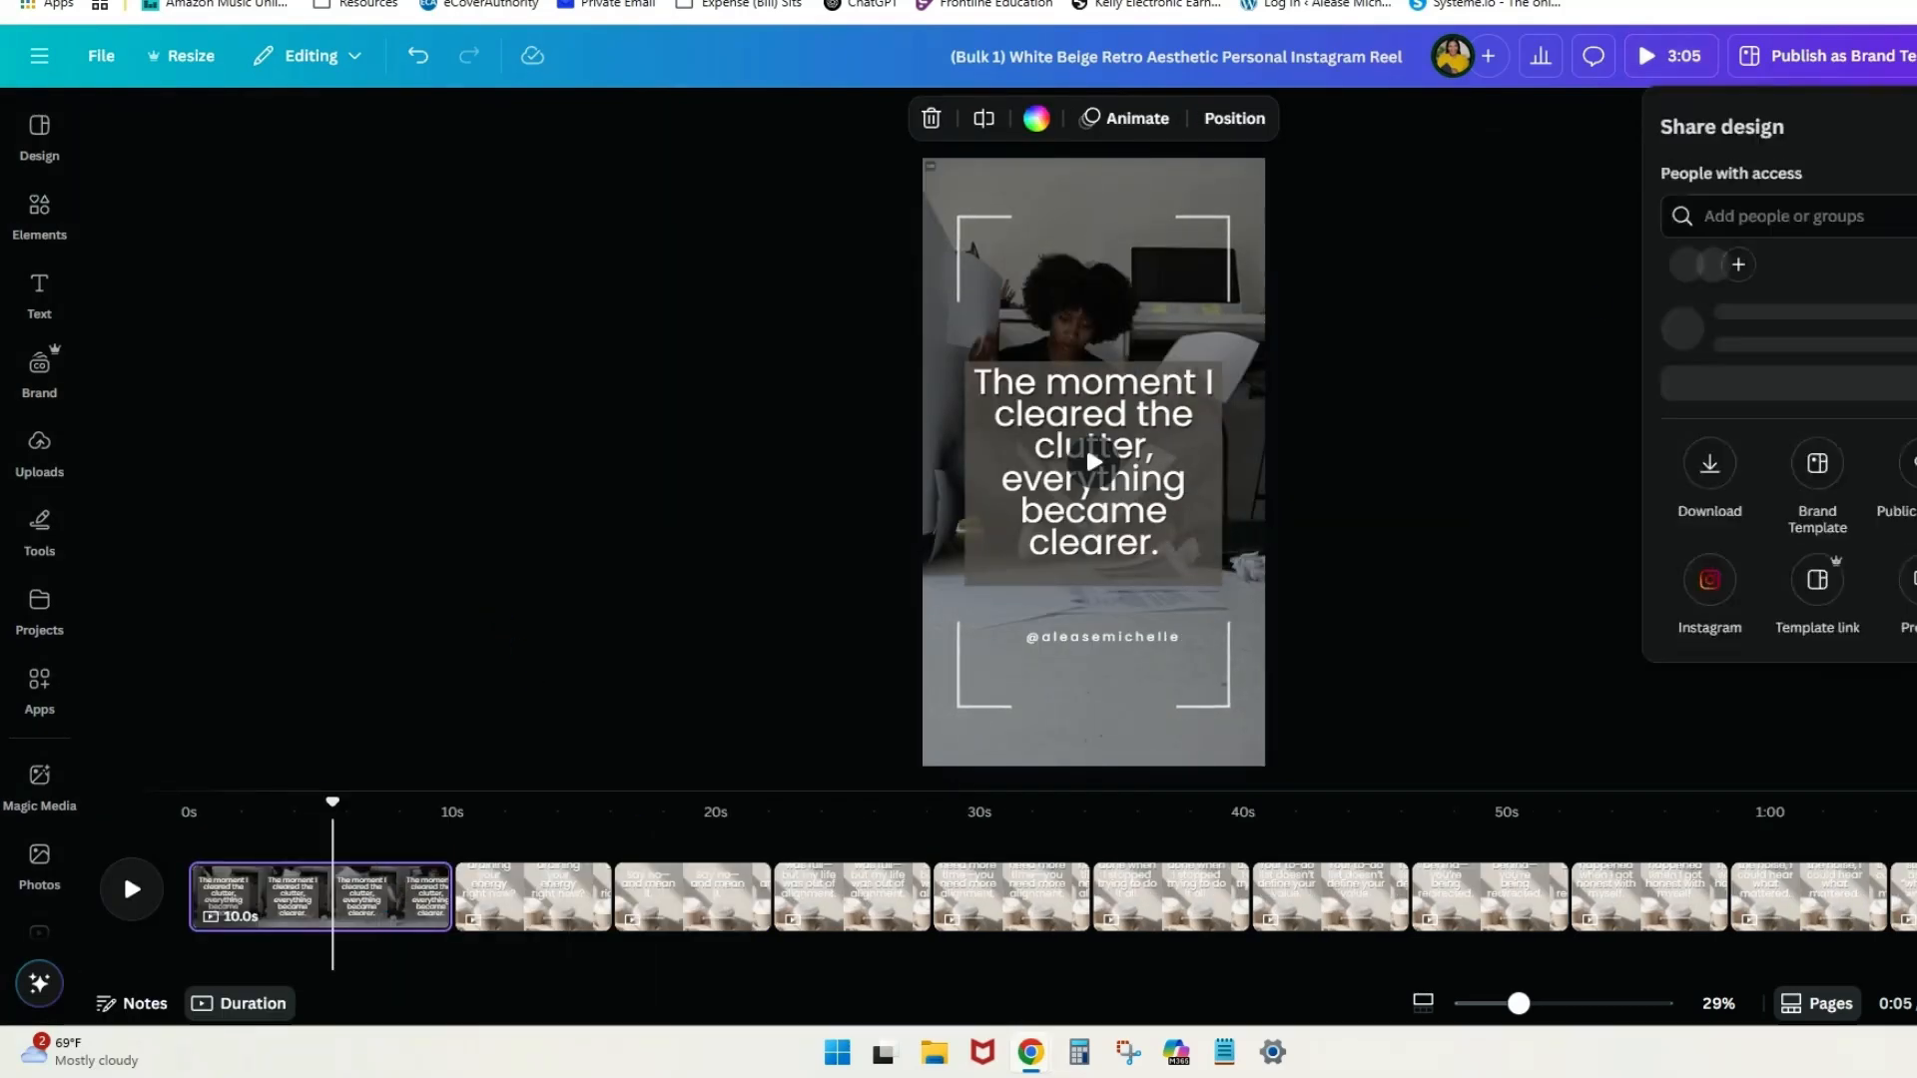
{"action": "left_click", "coordinate": [1709, 462]}
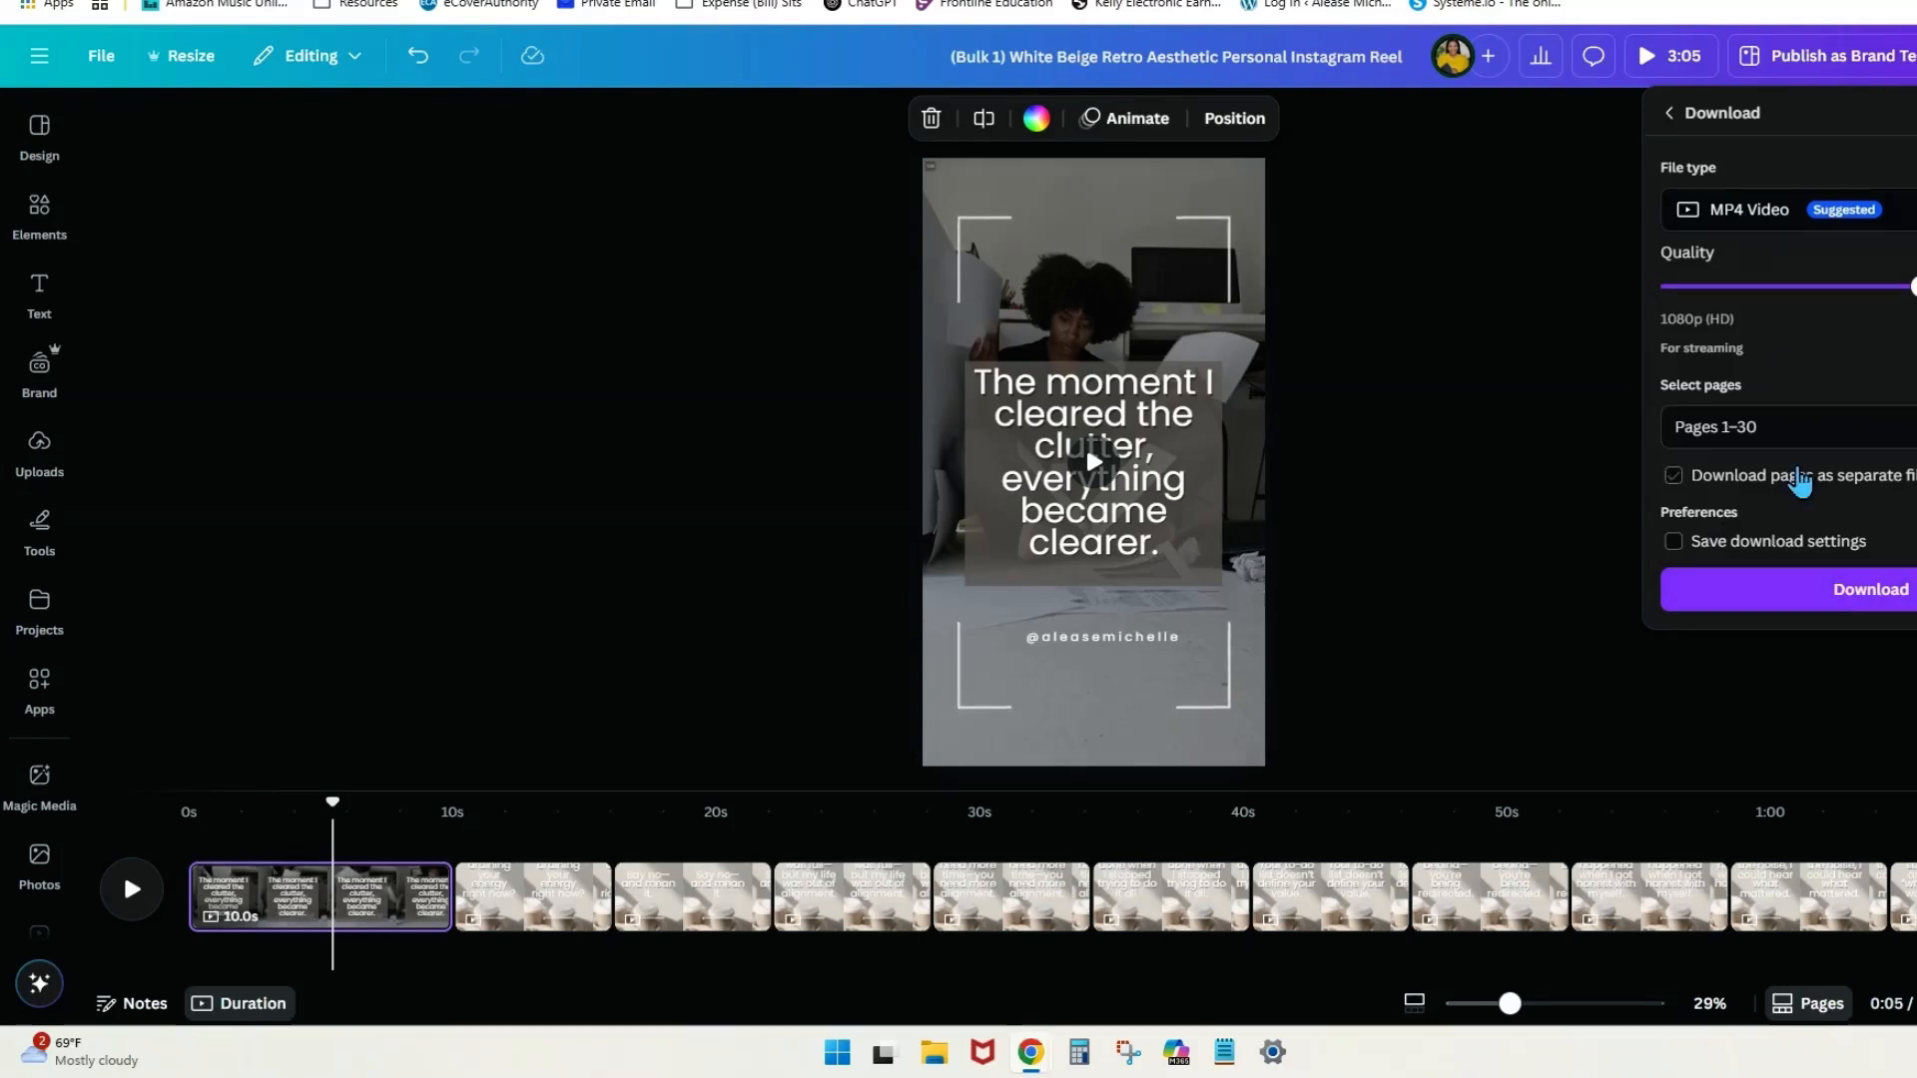
{"action": "left_click", "coordinate": [1777, 426]}
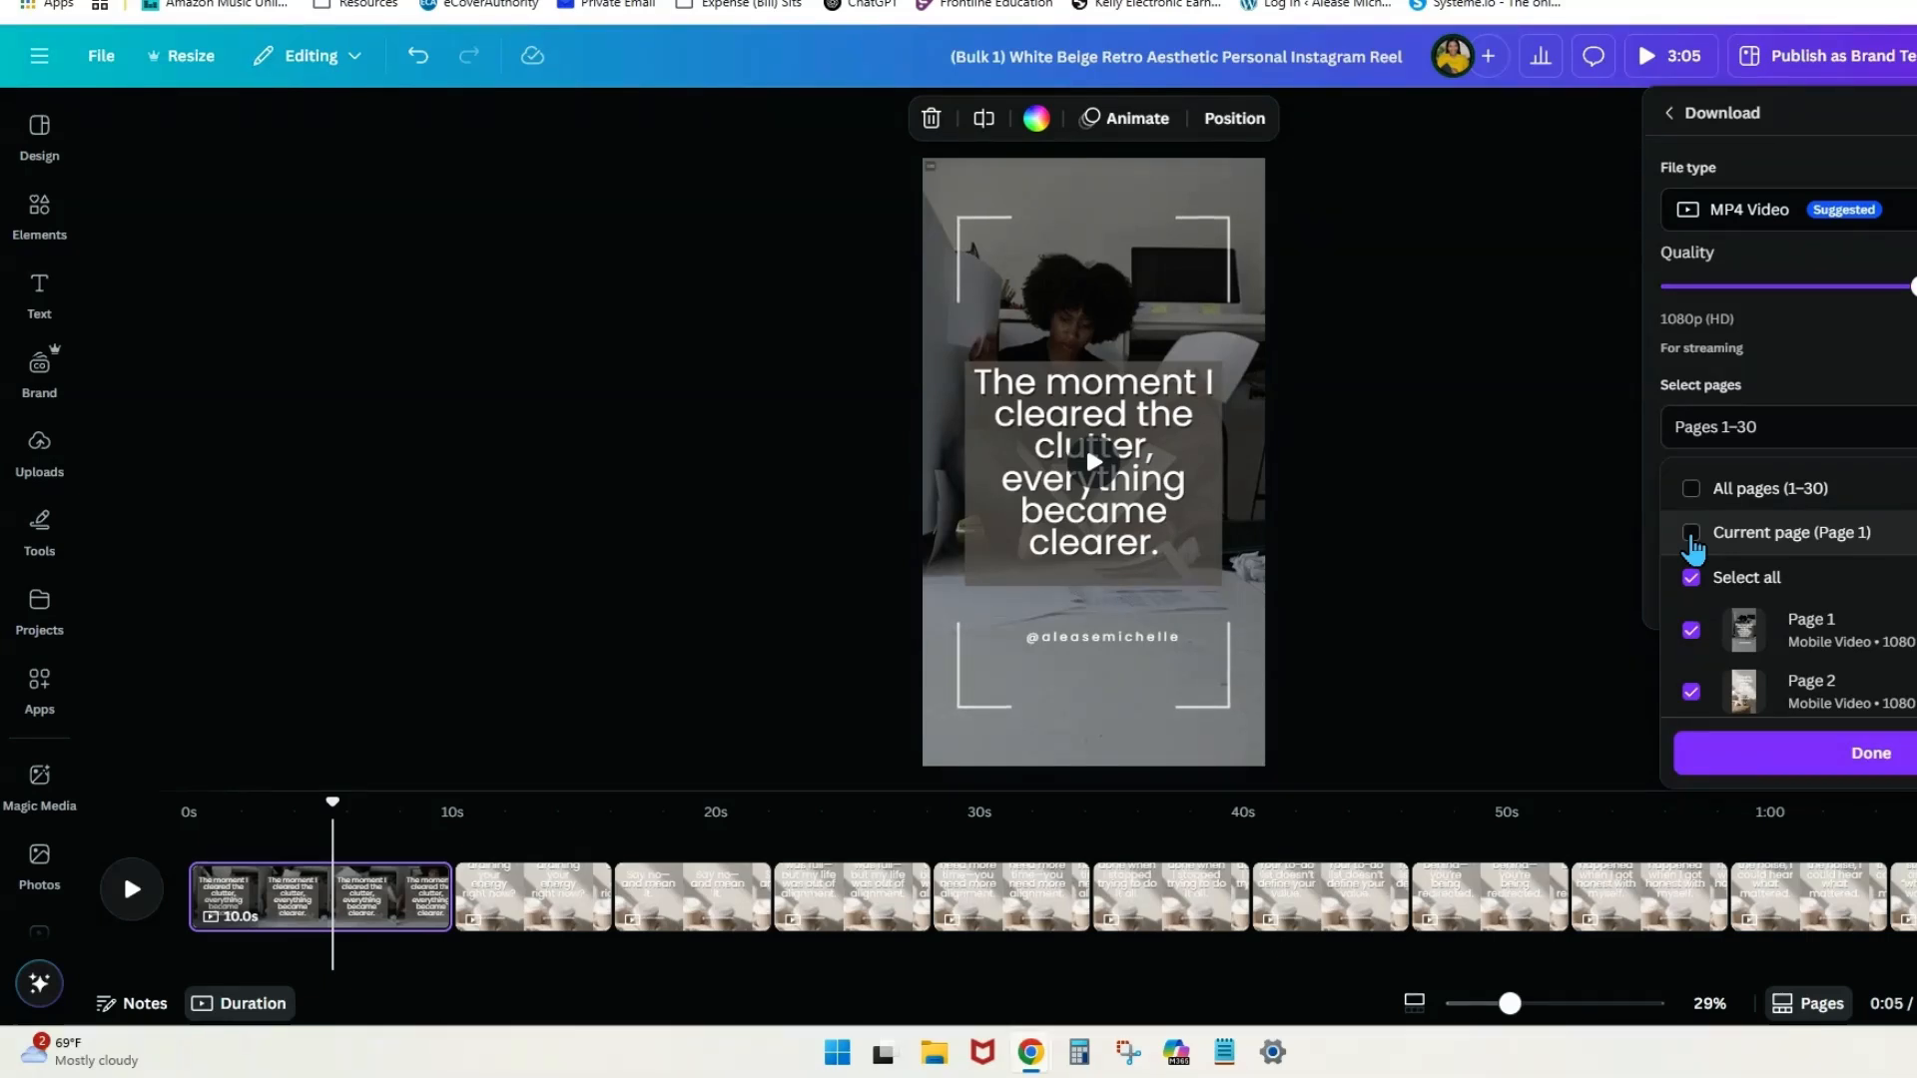
{"action": "left_click", "coordinate": [1691, 534]}
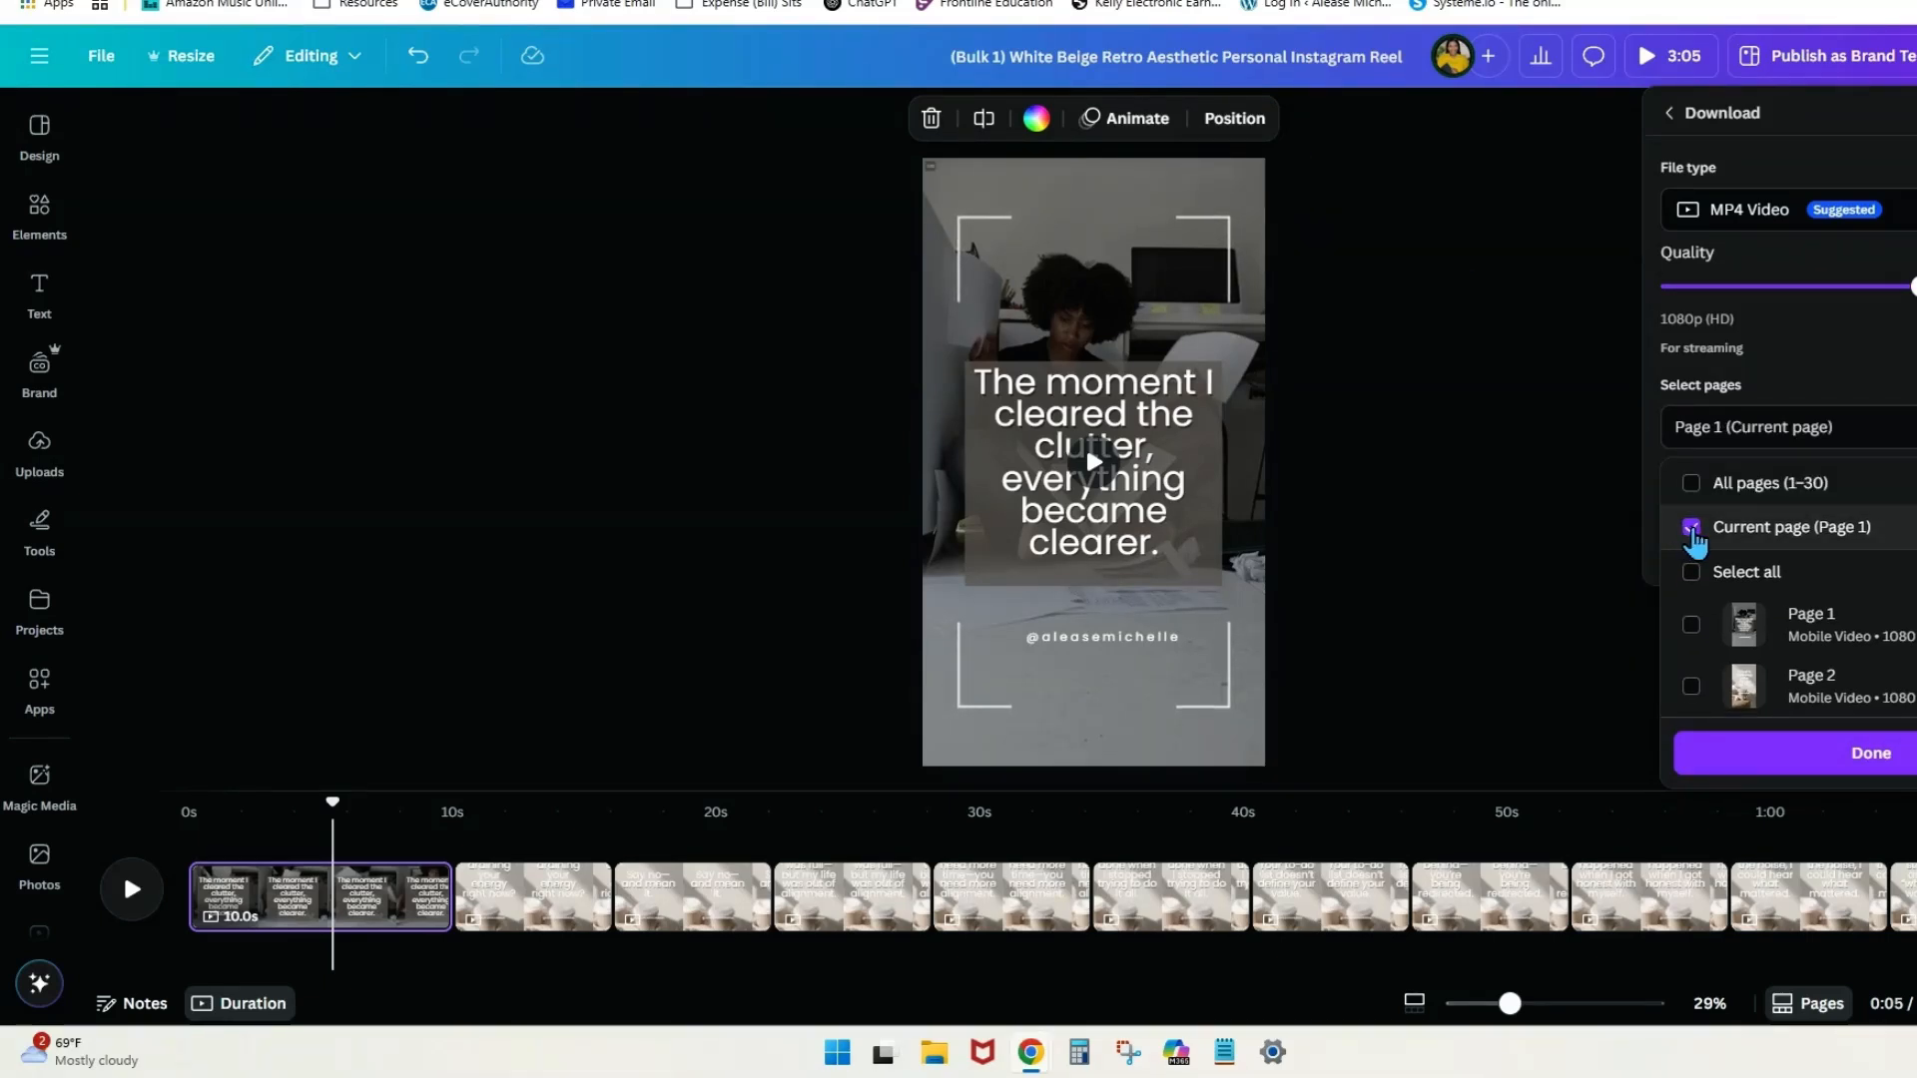
{"action": "left_click", "coordinate": [1796, 754]}
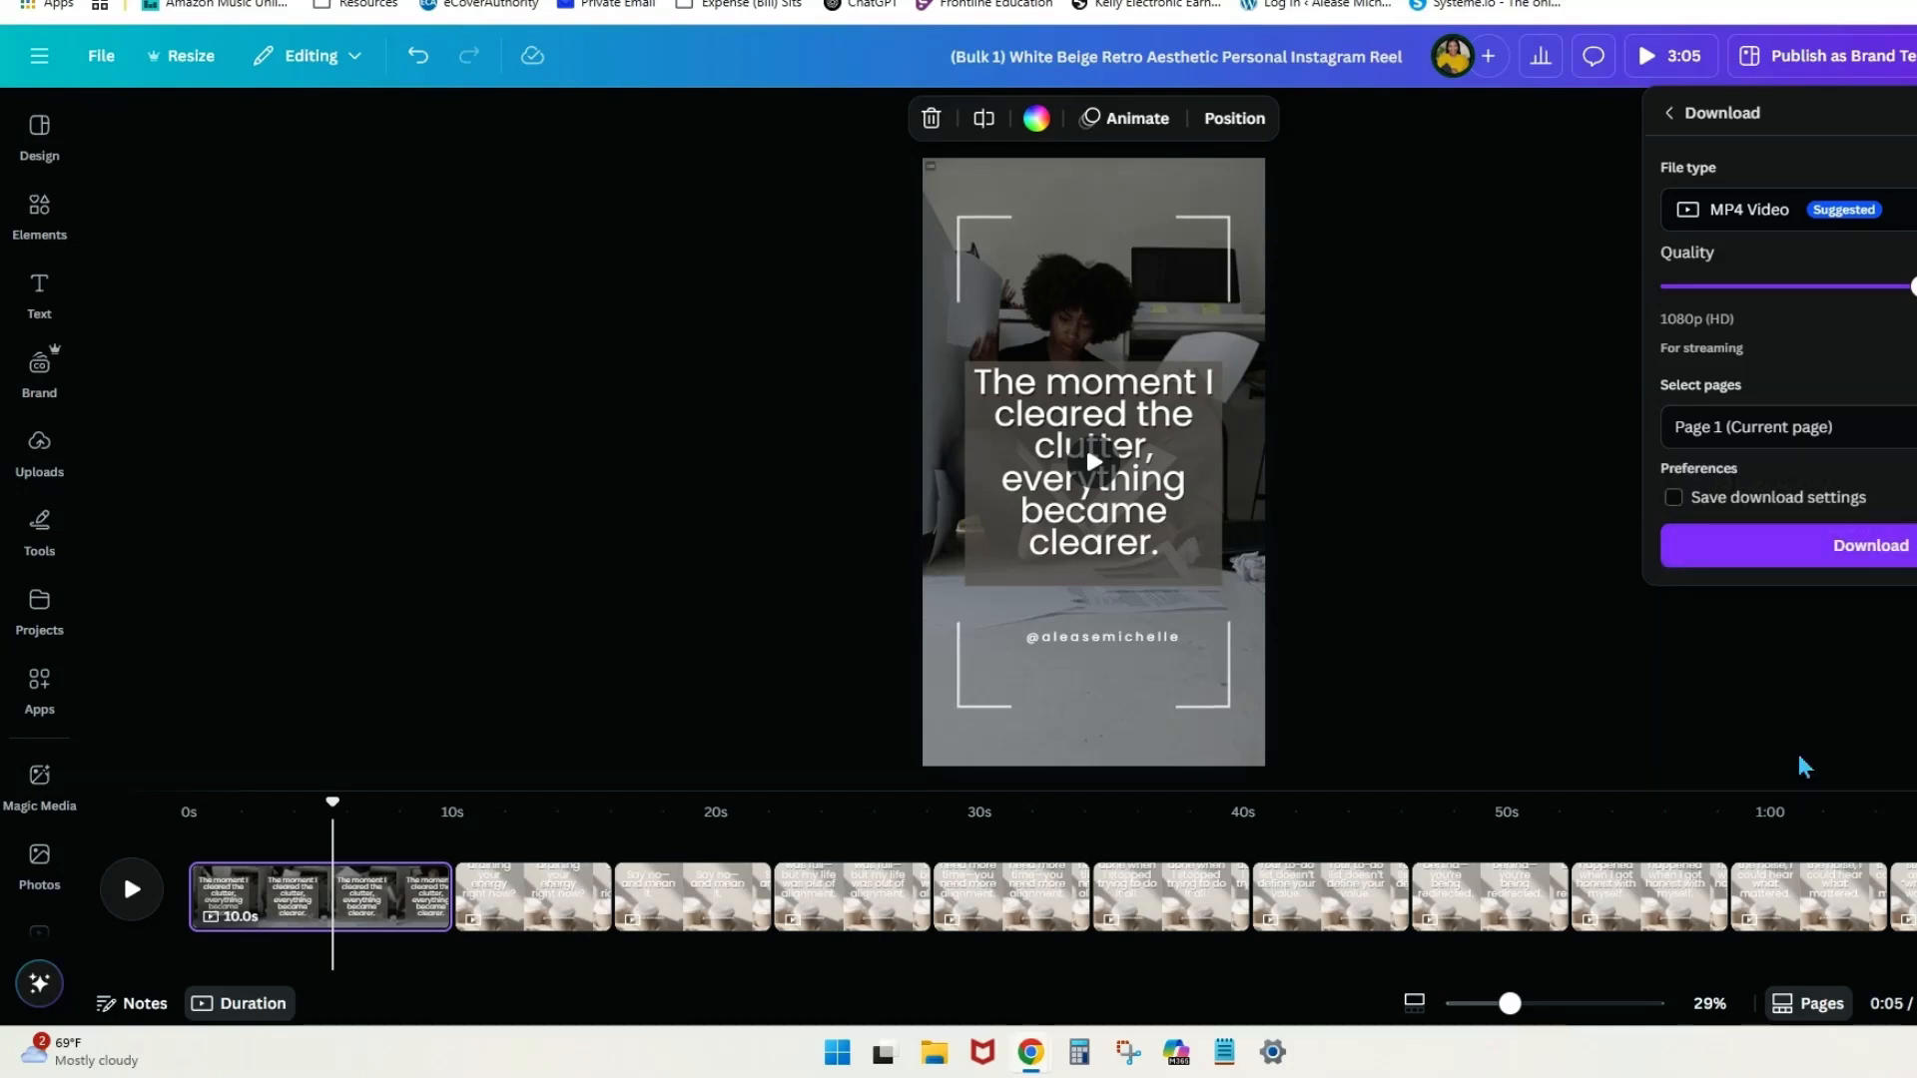
{"action": "left_click", "coordinate": [1842, 552]}
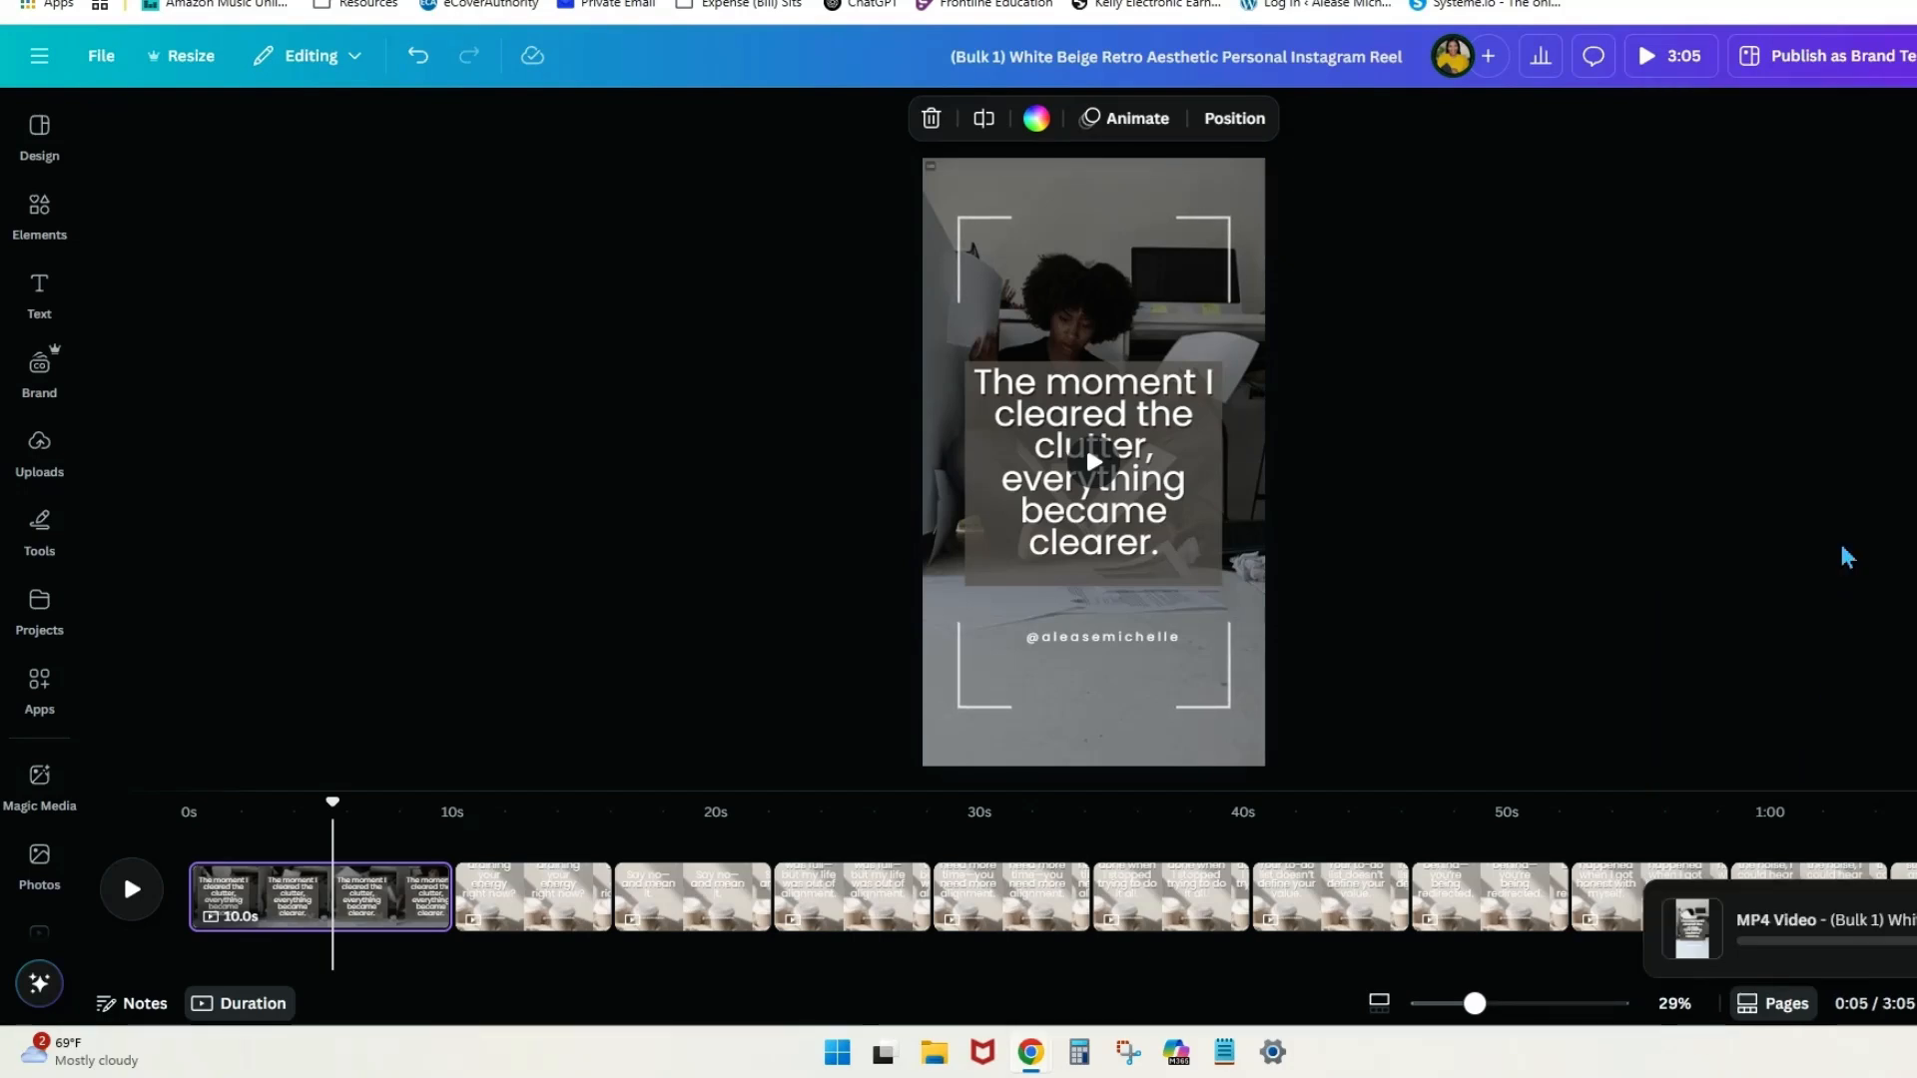